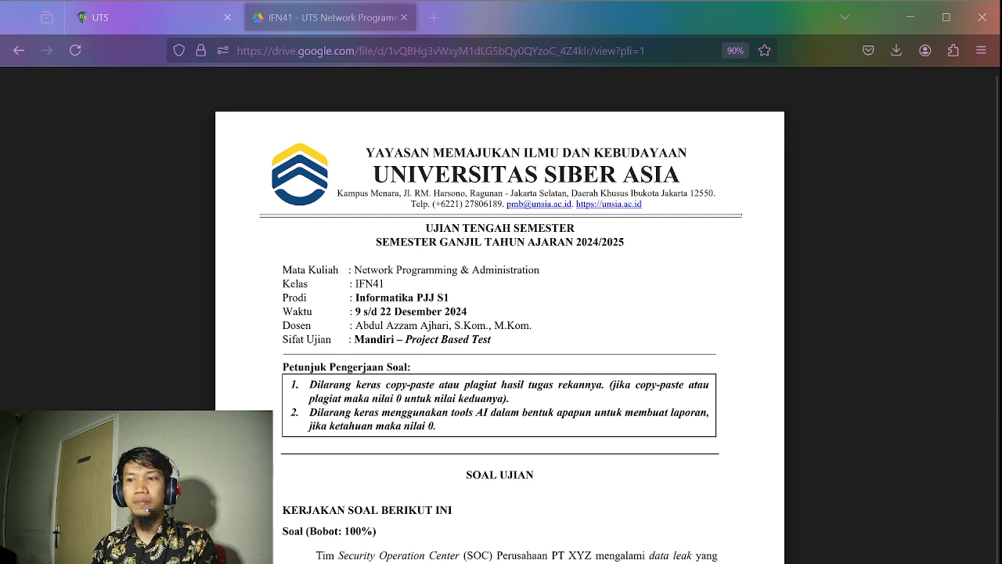
Enlarge the exam PDF and read the instructions and the question about the PT XYZ data leak, including the Jr SOC Level 1 task
scroll(500, 335, "down", 1)
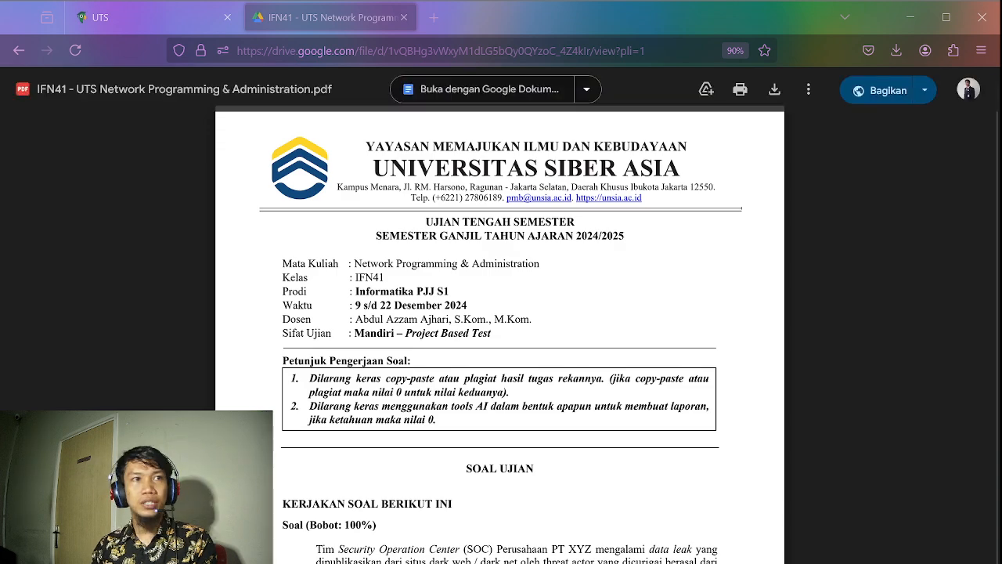
key("ctrl+plus")
key("ctrl+plus")
key("ctrl+plus")
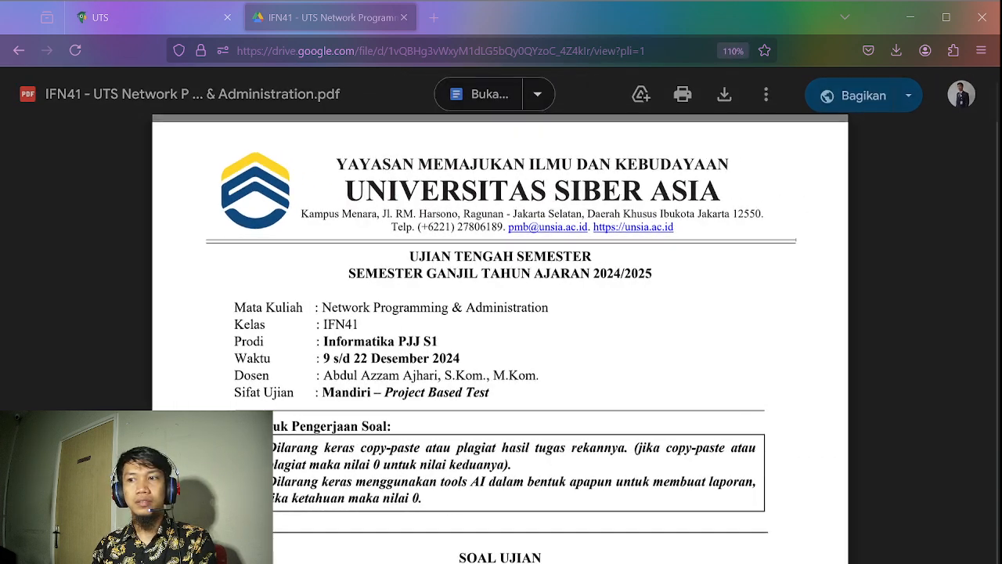
scroll(501, 313, "down", 5)
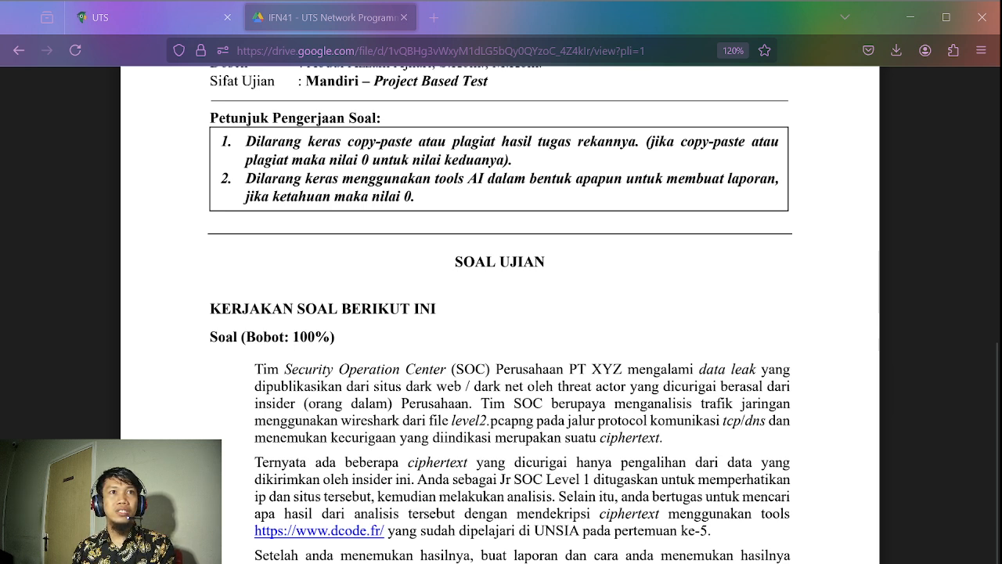
left_click_drag(503, 479, 593, 482)
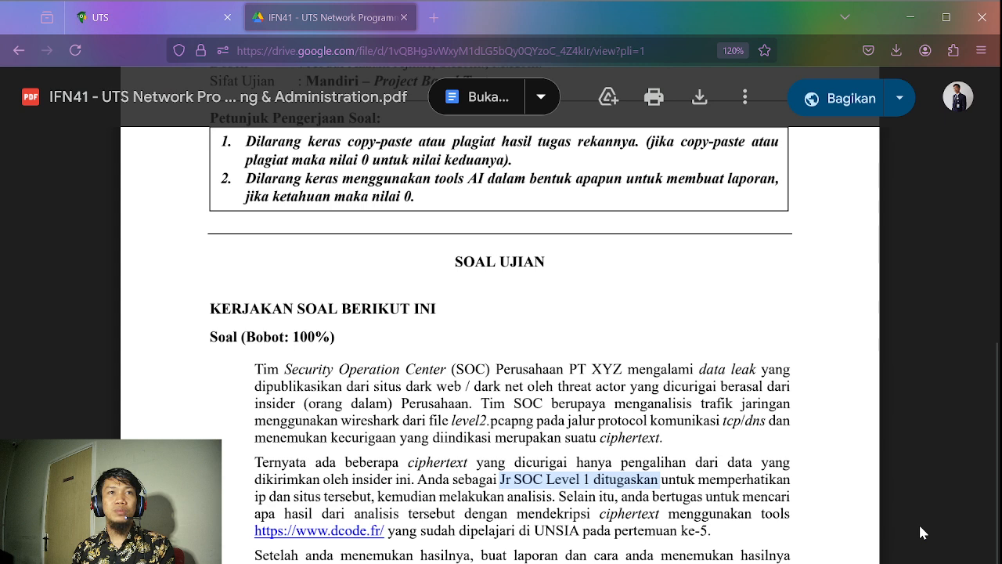
left_click(921, 533)
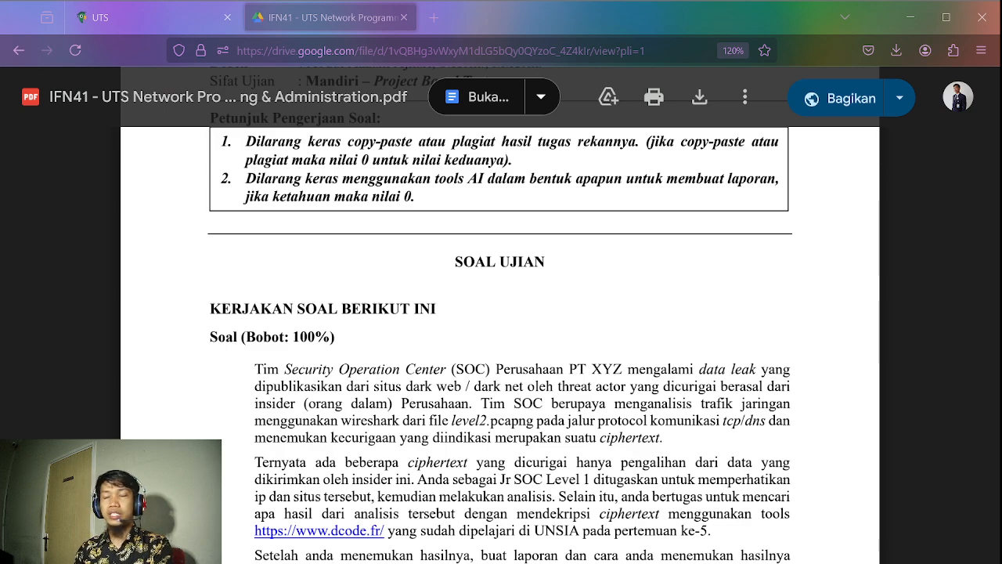
Switch to the Word report LAPORAN HASIL ANALISIS INSIDEN and review its sections from Informasi umum to the TCP flag table
key("alt+Tab")
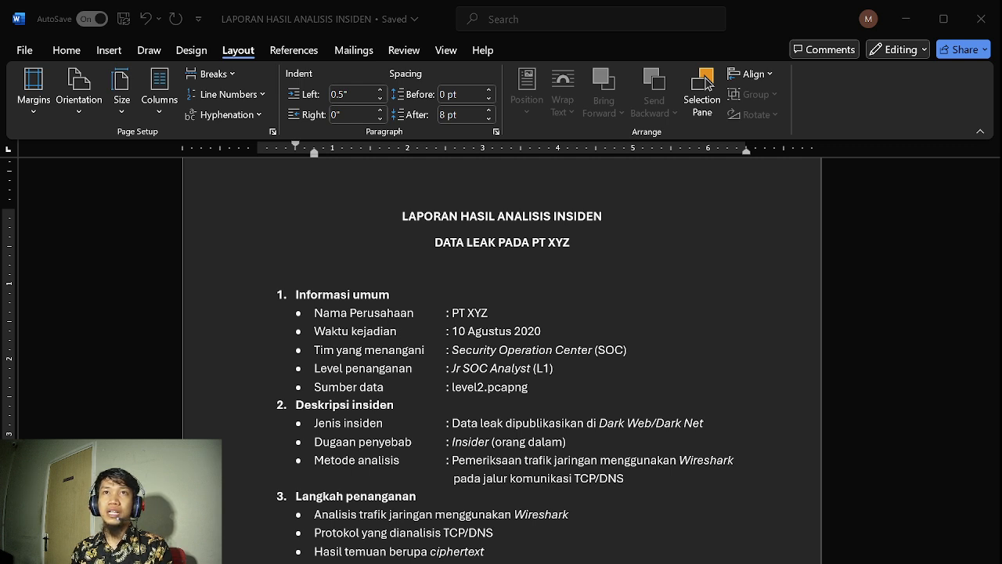
scroll(708, 83, "down", 8)
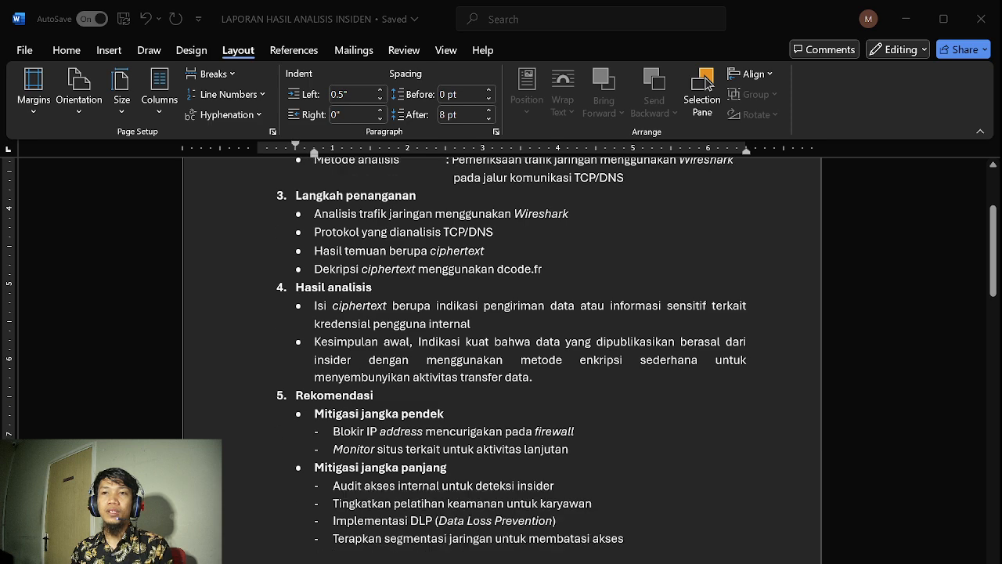
scroll(708, 83, "down", 9)
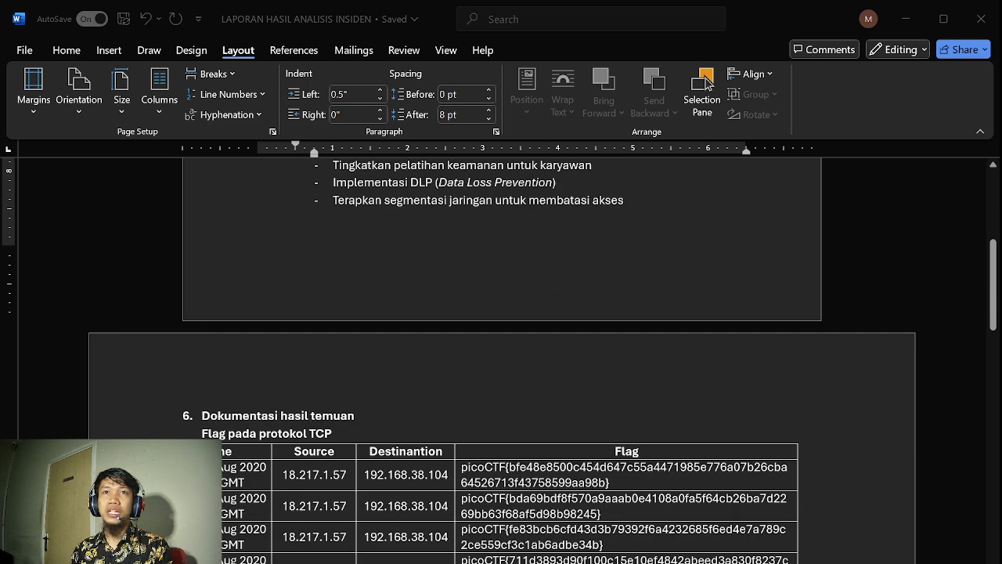
scroll(708, 83, "down", 2)
scroll(708, 83, "down", 1)
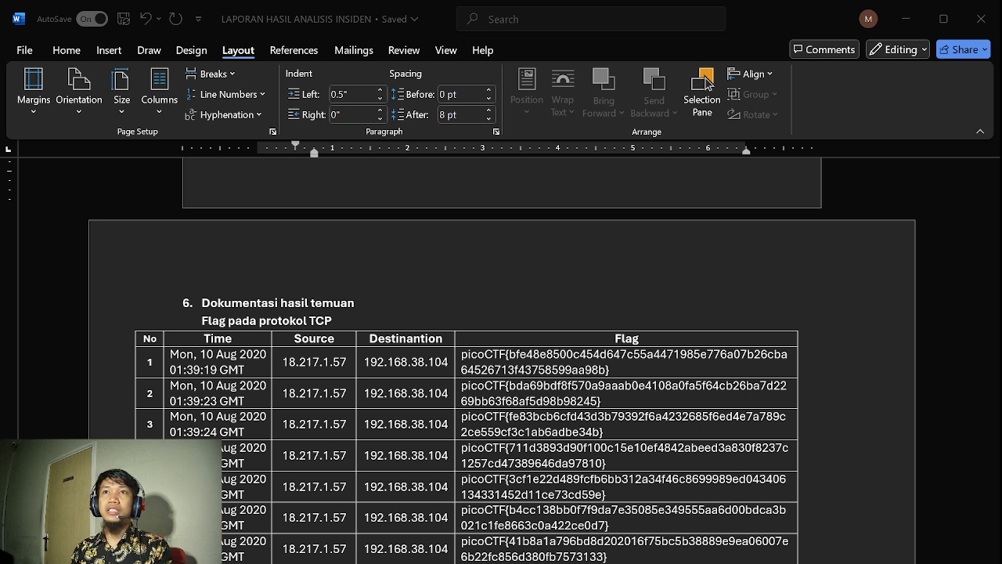
scroll(707, 84, "down", 1)
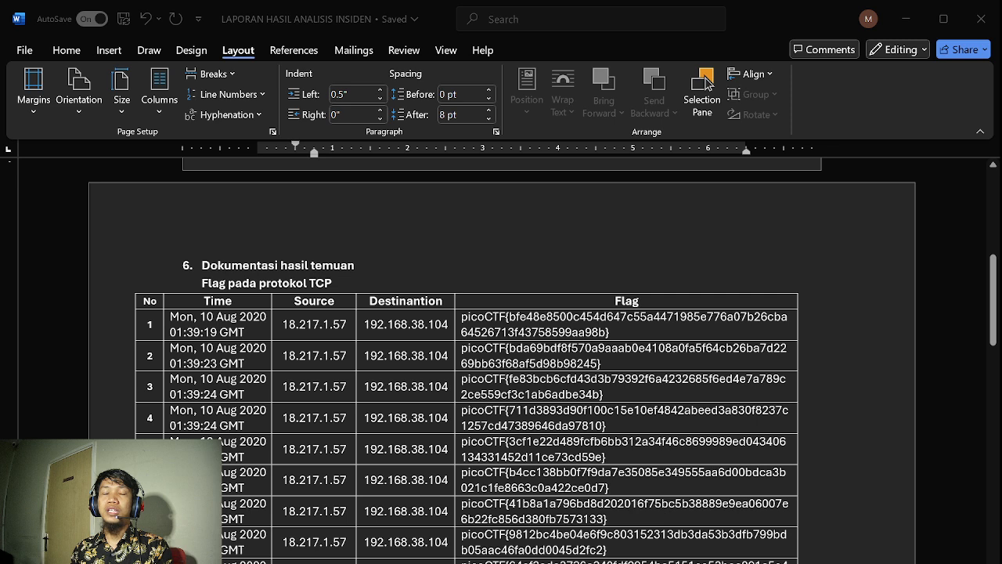
scroll(707, 84, "down", 5)
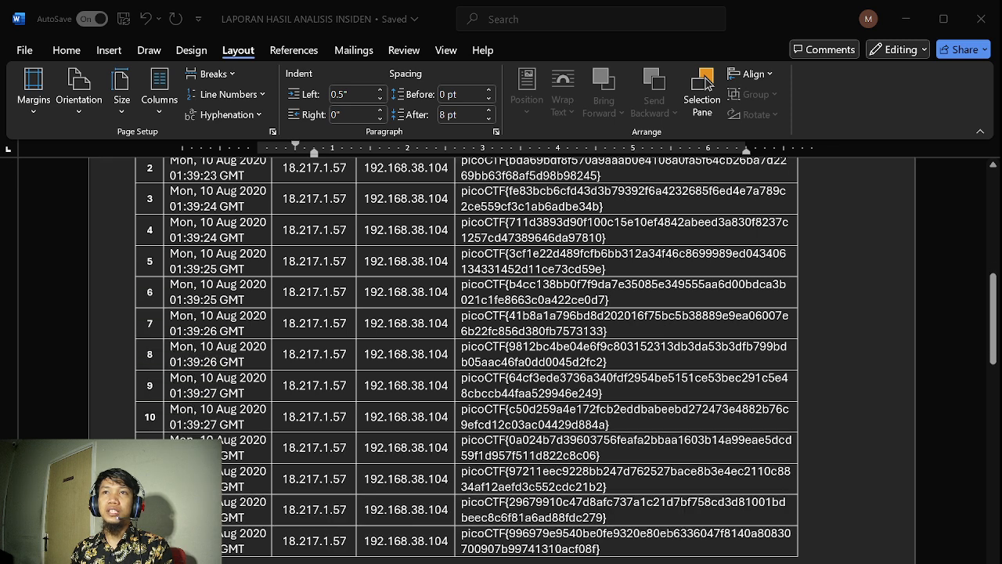
Select the full picoCTF flag in row 7 of the TCP flag table
scroll(707, 84, "up", 4)
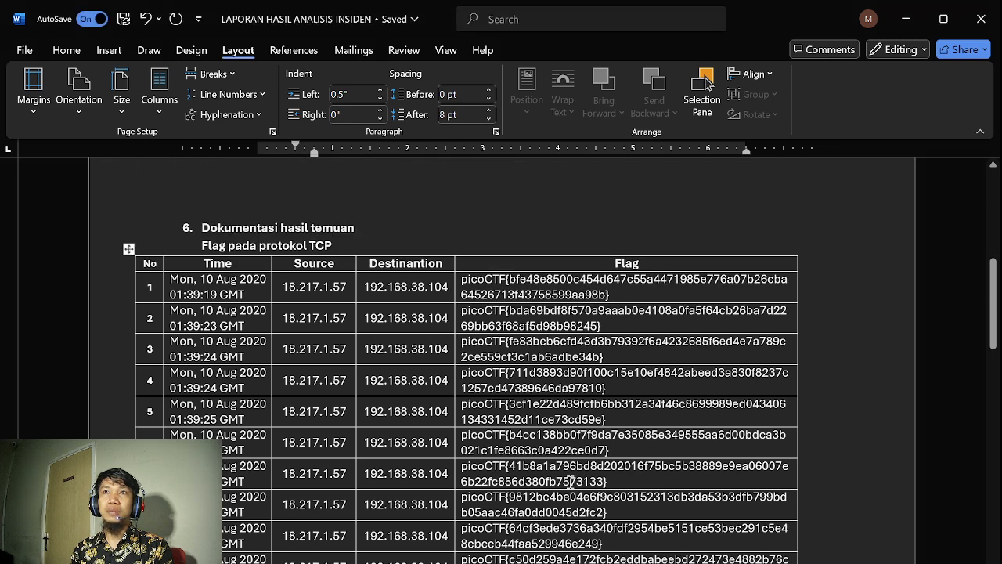
left_click(570, 481)
double_click(561, 474)
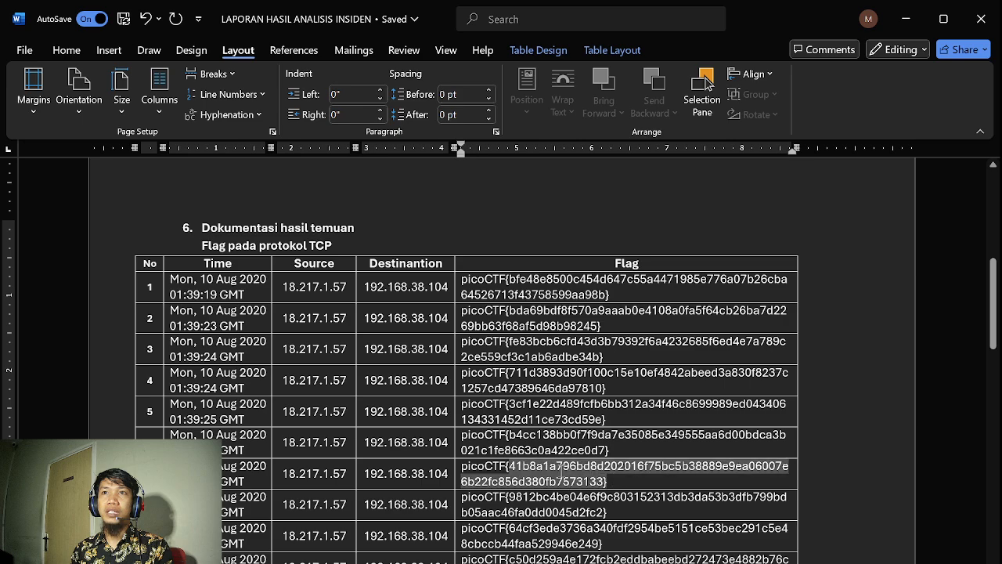
left_click_drag(561, 471, 495, 472)
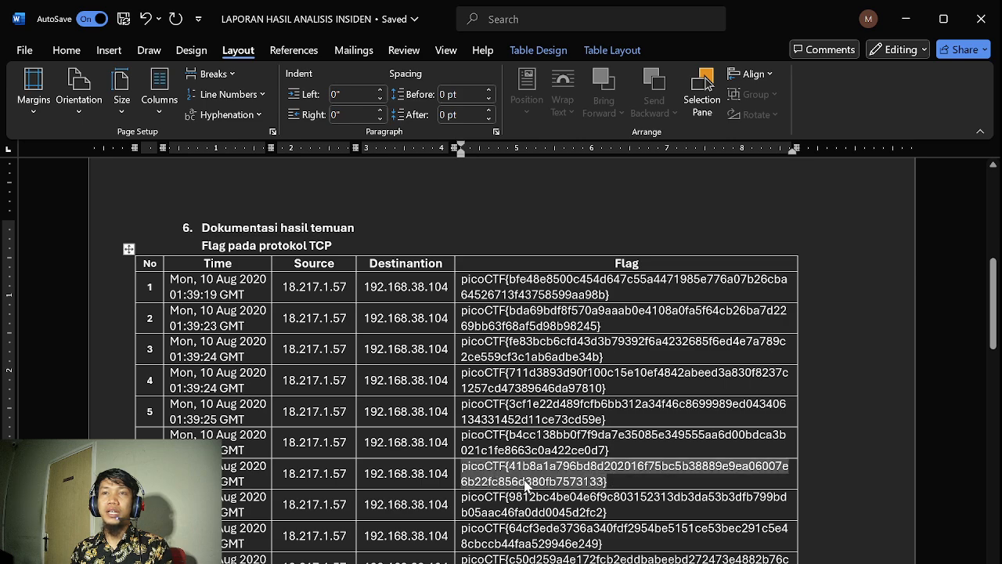
Look through the TCP flag table down to the red-marked row 64 and return to its first rows
scroll(526, 484, "down", 14)
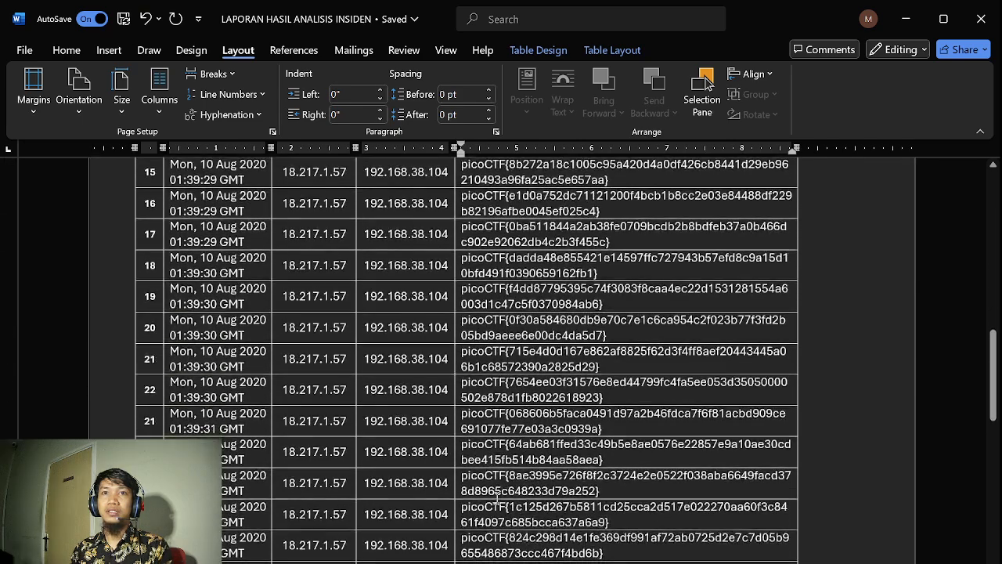
scroll(498, 493, "down", 5)
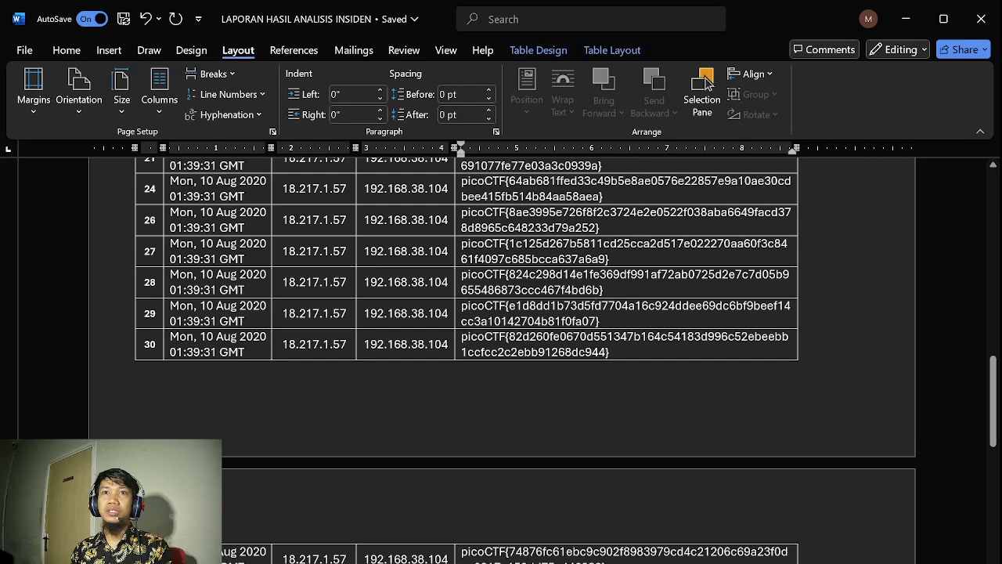
scroll(707, 84, "up", 1)
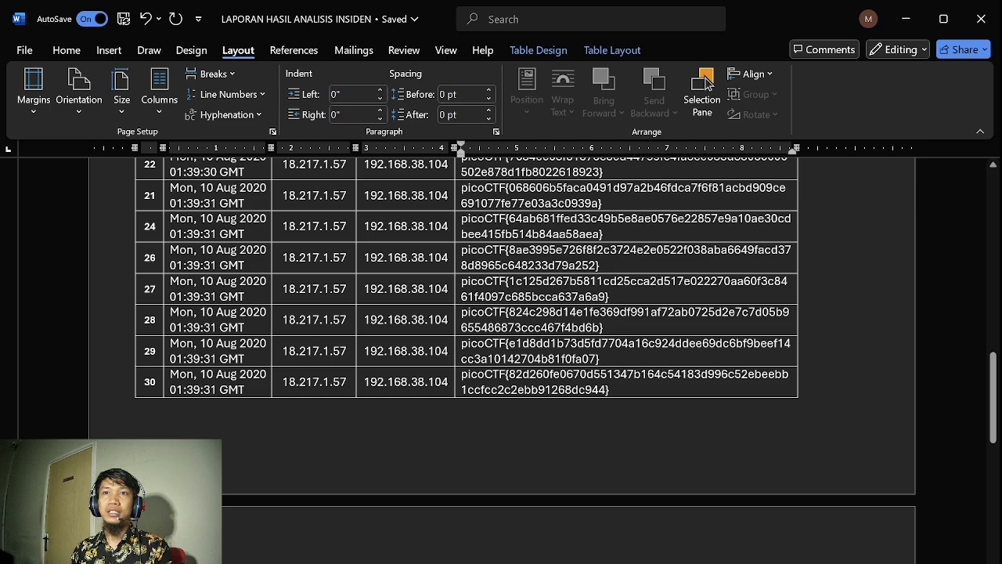
scroll(708, 84, "down", 20)
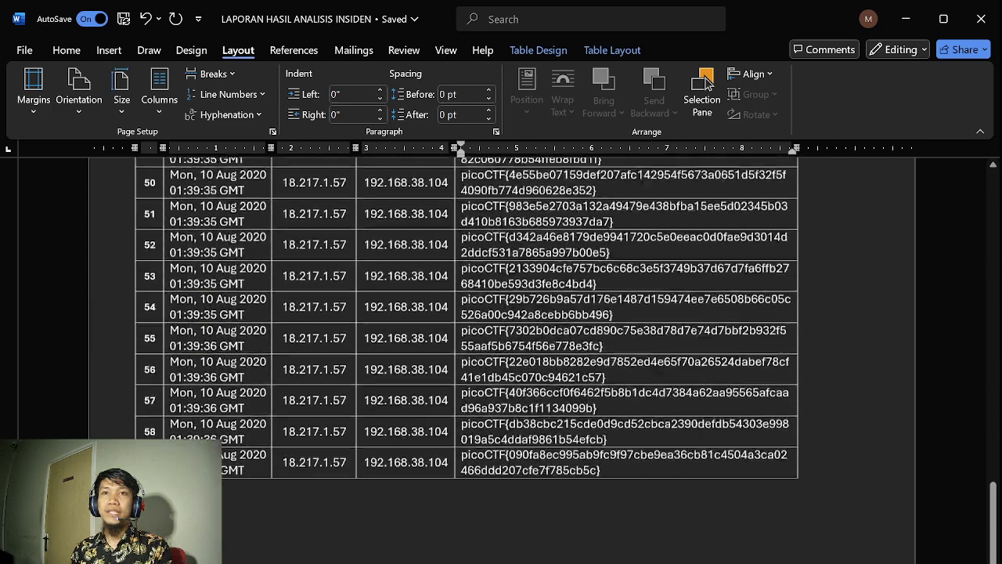
scroll(708, 84, "down", 12)
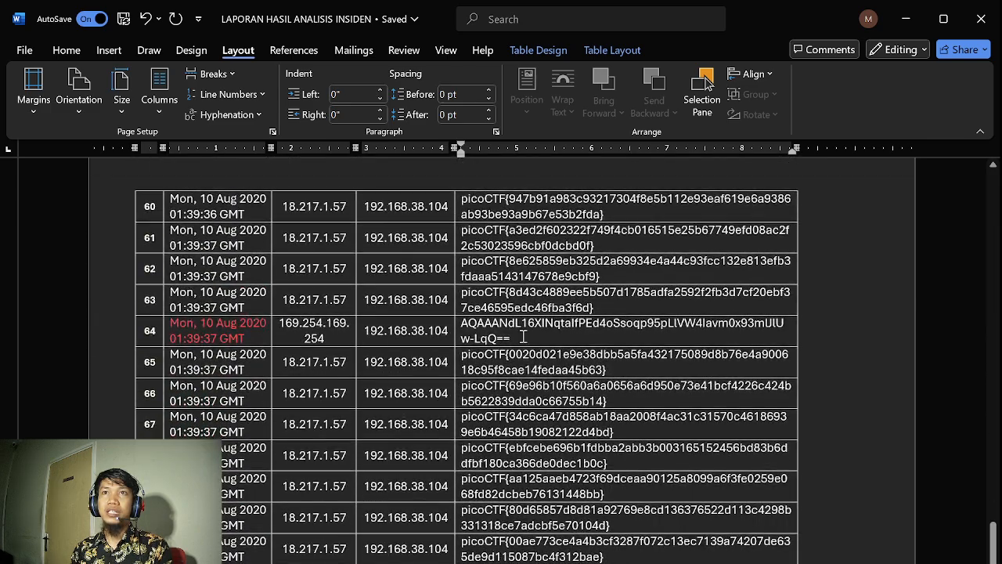
scroll(502, 336, "up", 8)
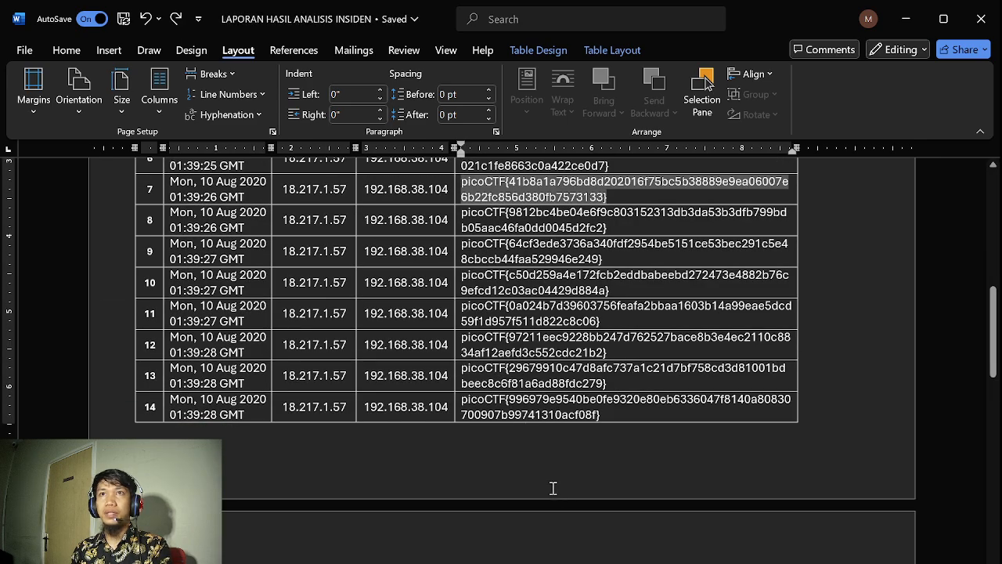
Examine the TCP flag table from row 9 to row 90, including the source address in row 64
left_click(534, 254)
scroll(570, 537, "down", 8)
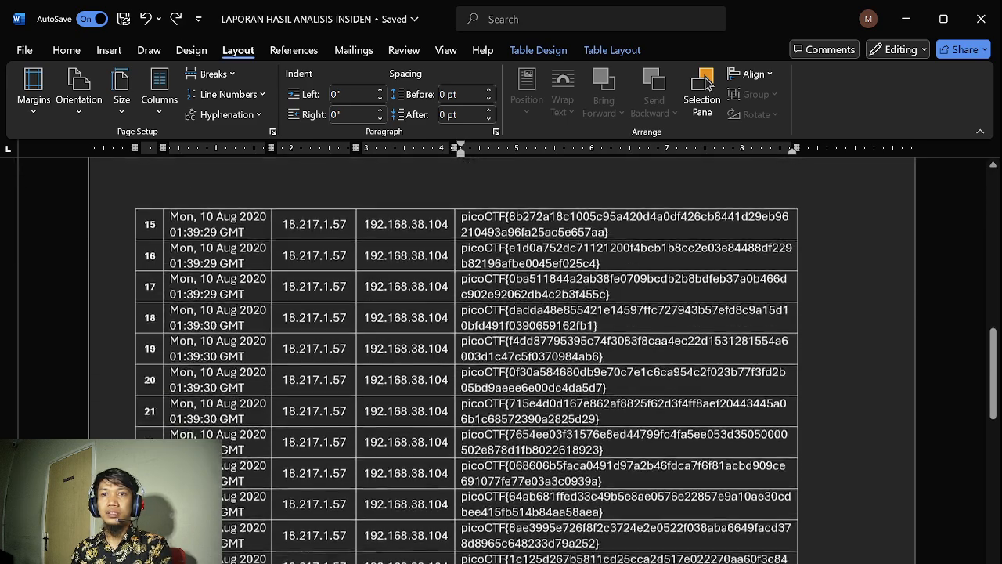
scroll(707, 84, "down", 15)
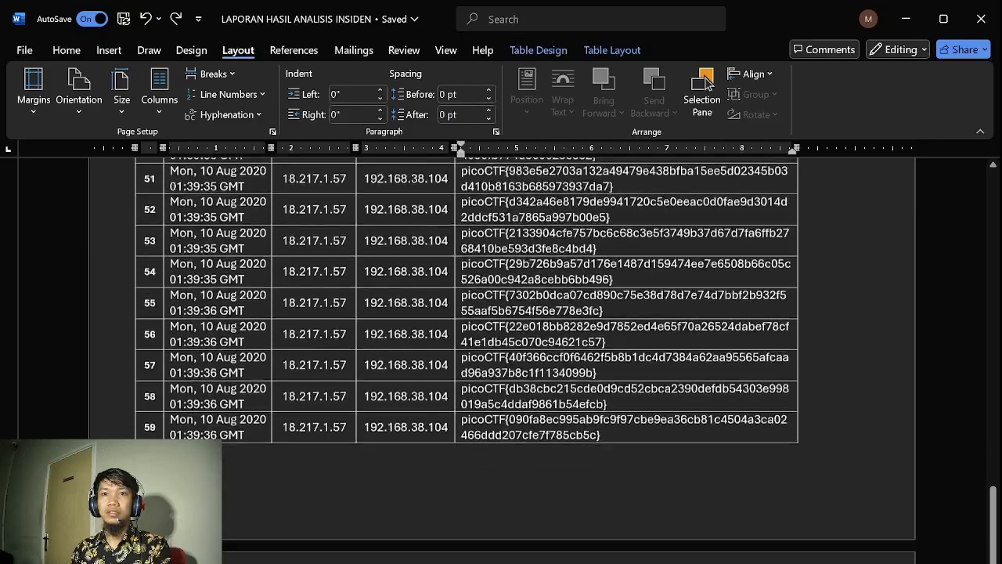
scroll(707, 84, "down", 2)
scroll(707, 83, "down", 8)
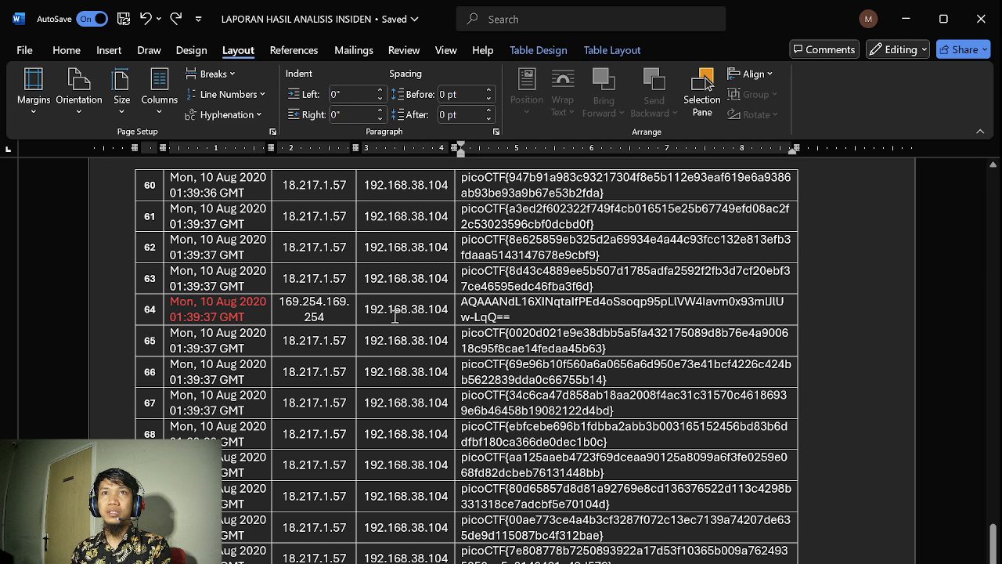
left_click(345, 313)
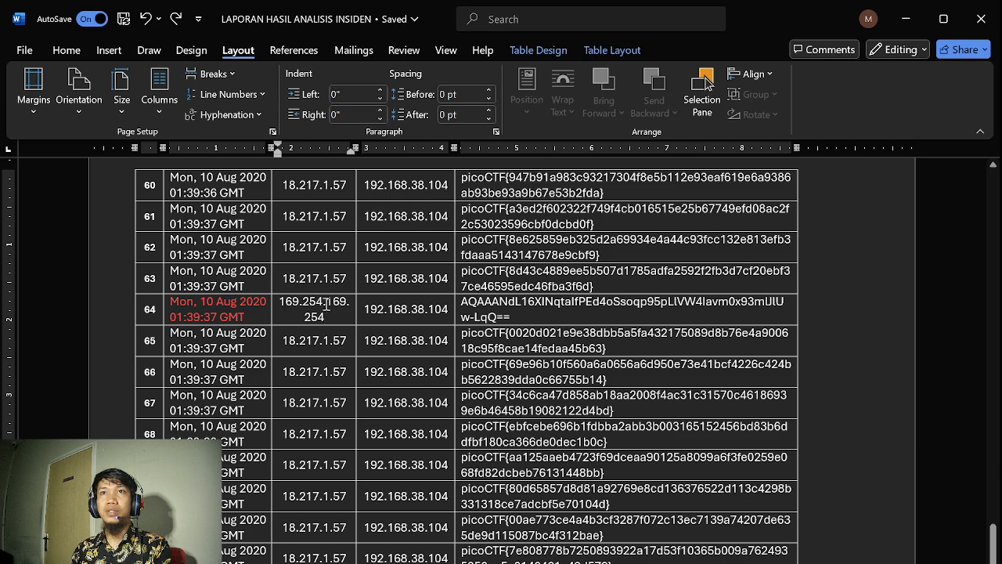
scroll(351, 412, "down", 10)
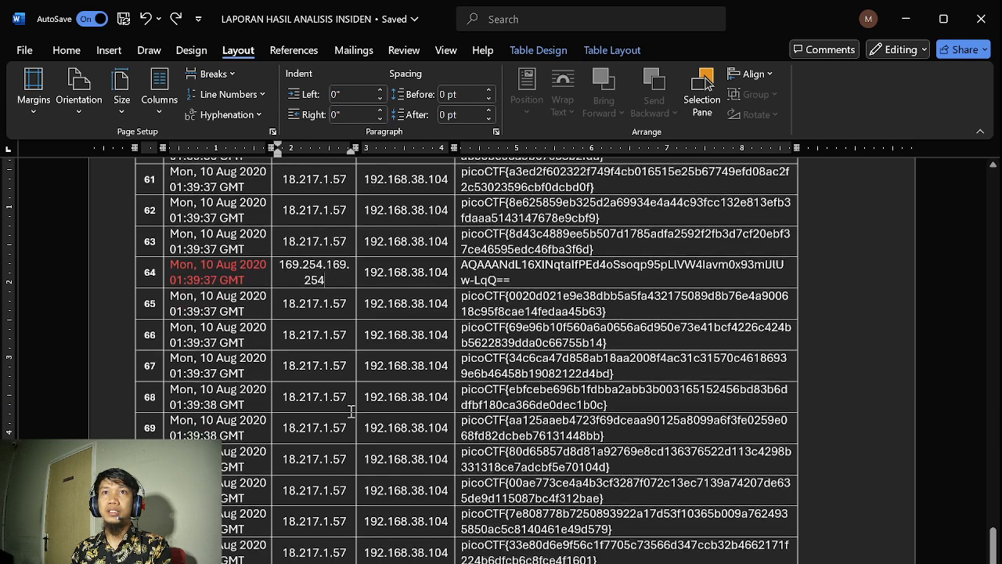
scroll(352, 411, "down", 5)
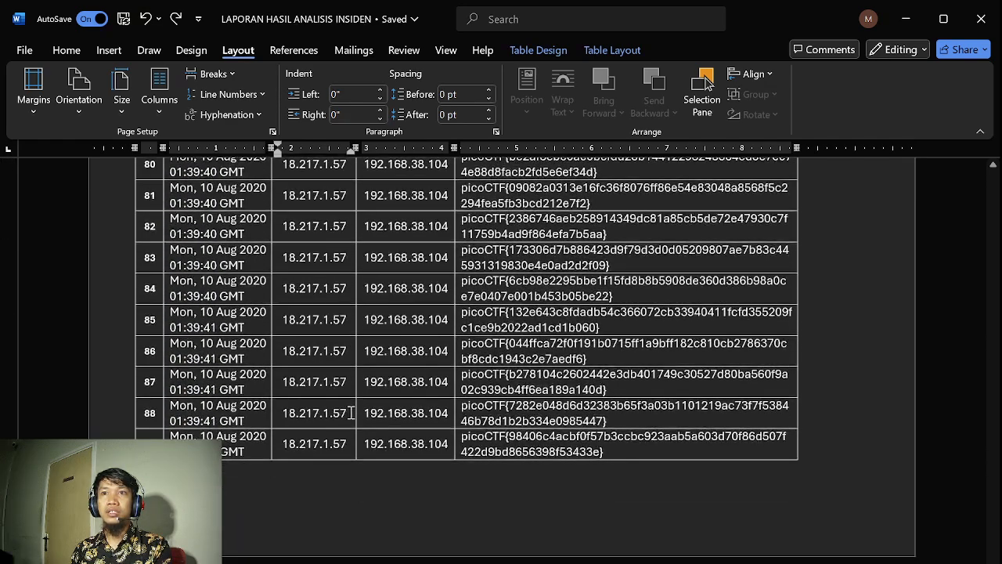
scroll(501, 305, "down", 10)
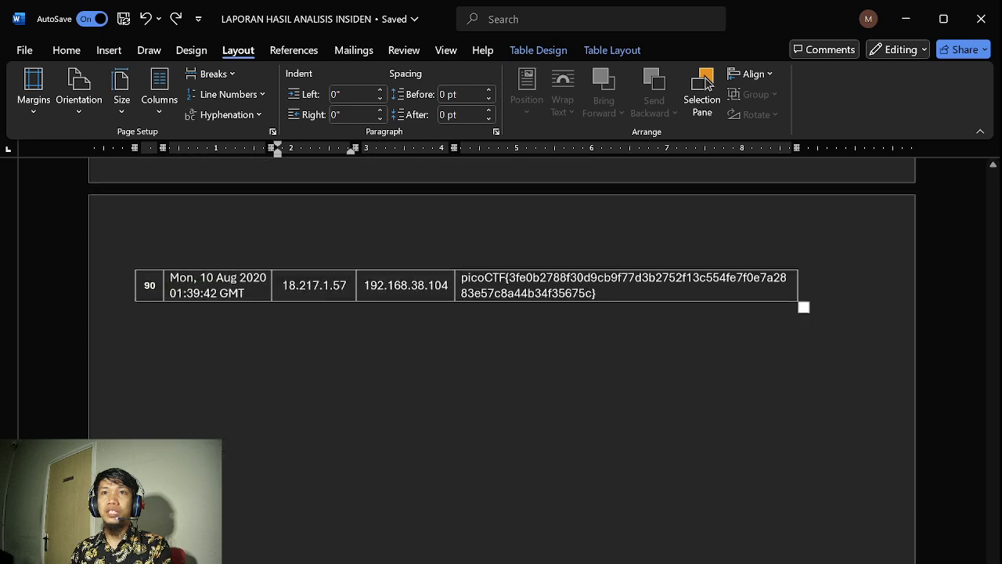
Examine the Wireshark screenshots placed after the TCP flag table
left_click(353, 554)
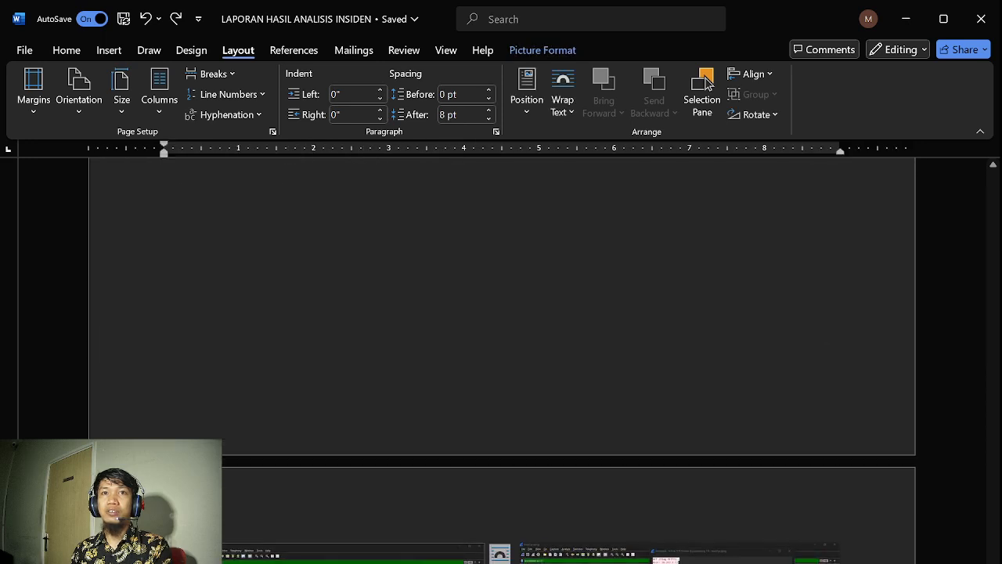
left_click(679, 555)
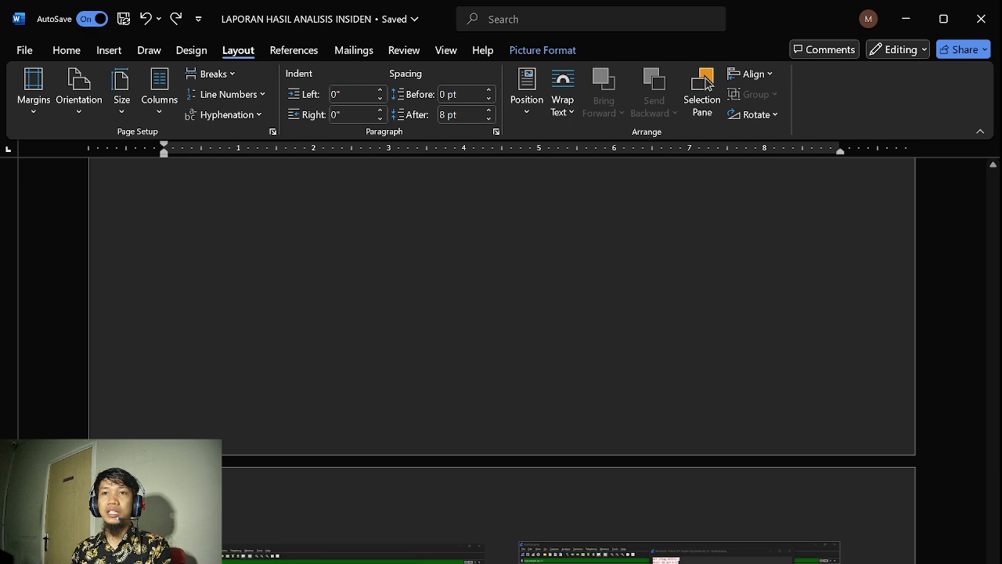
scroll(708, 83, "down", 8)
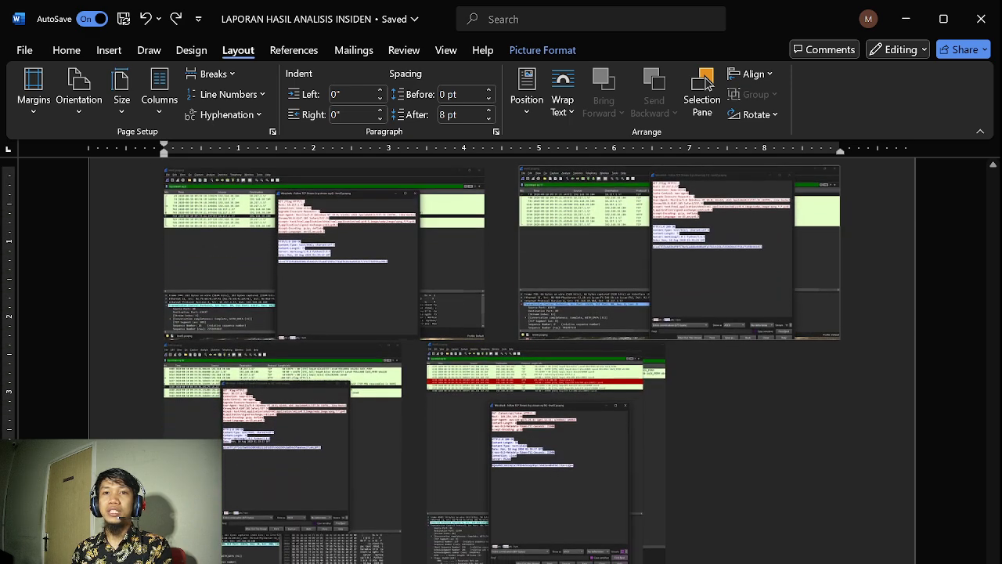
scroll(708, 83, "down", 5)
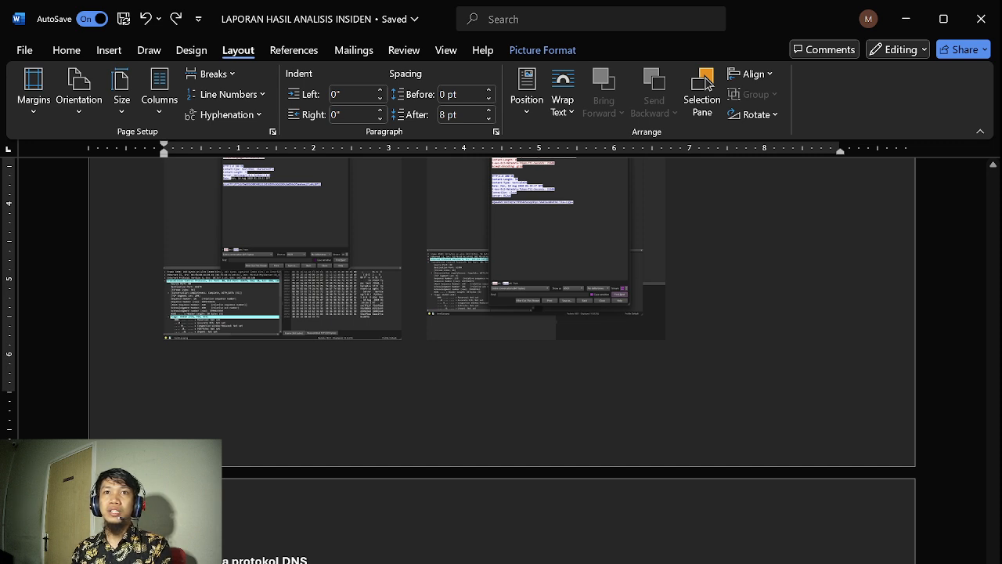
Examine the DNS protocol flag table and the Wireshark screenshots placed after it
key("ctrl+z")
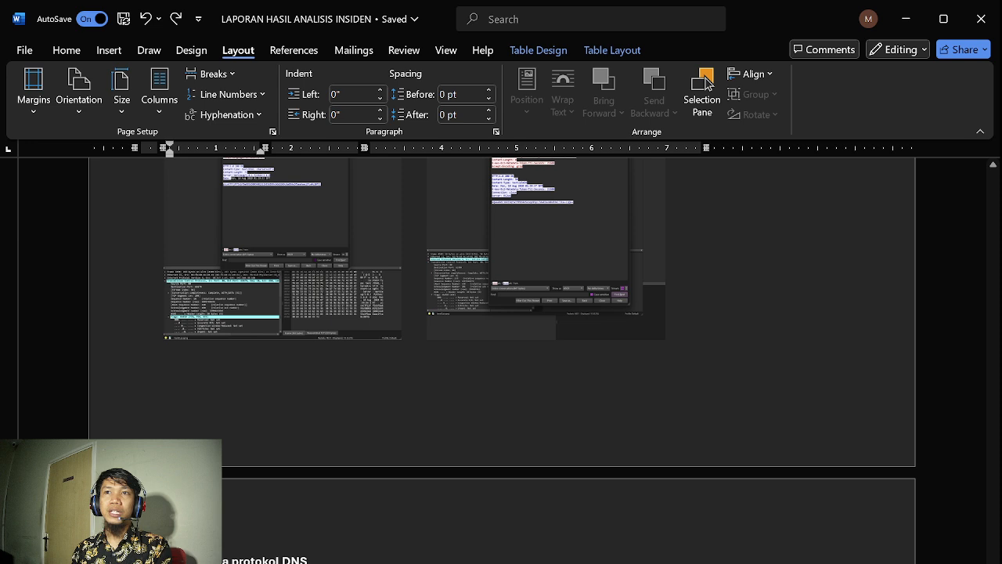
key("Tab")
key("Tab")
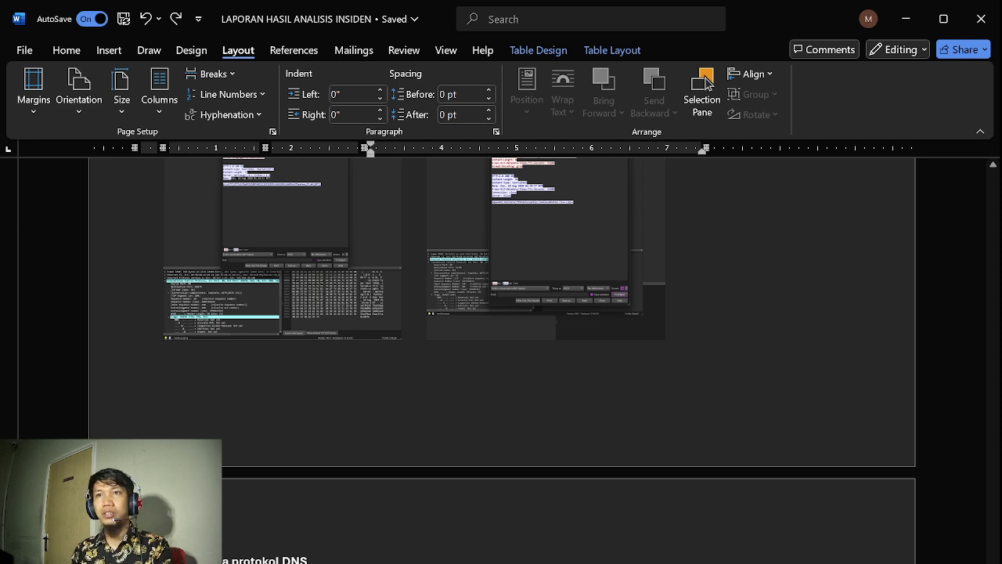
scroll(706, 82, "down", 2)
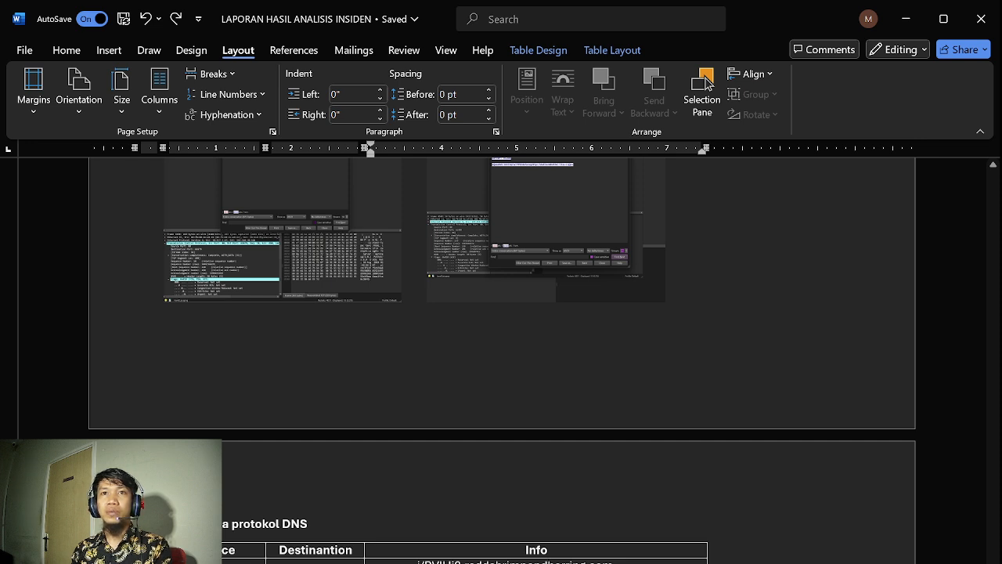
key("Down")
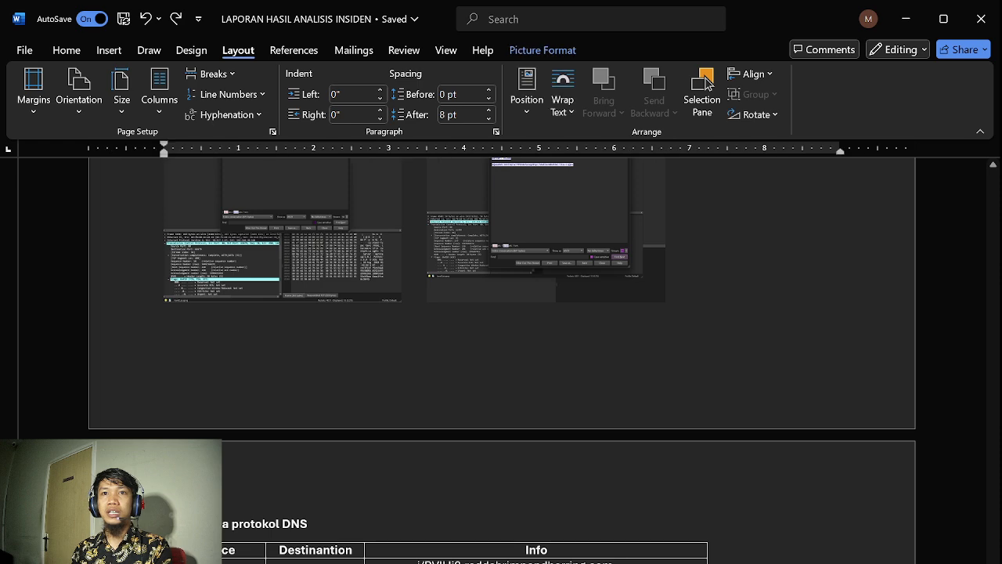
key("Down")
key("Down")
key("Down")
key("Down")
key("Down")
key("Down")
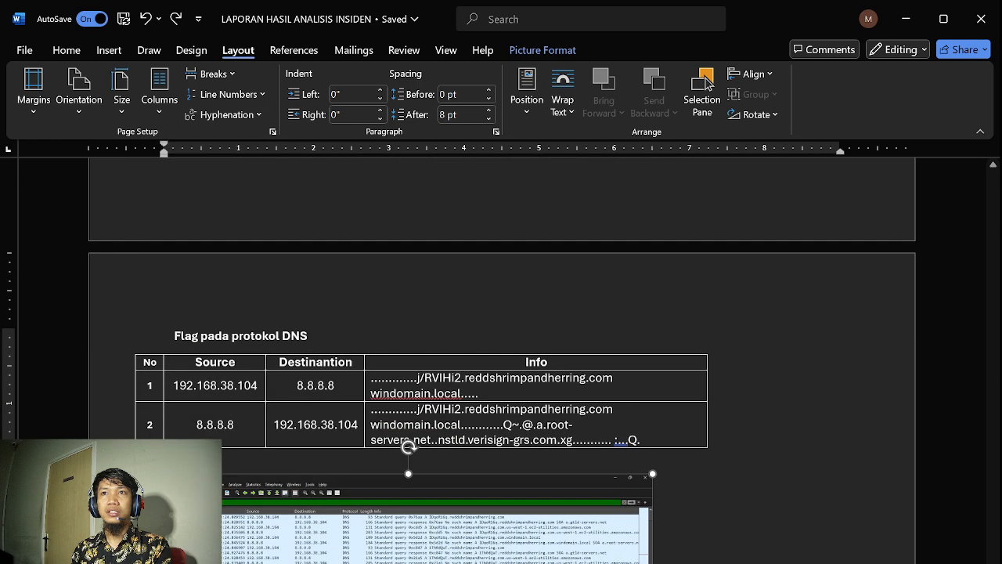
key("Down")
key("Down")
key("Down")
key("Down")
key("Down")
key("Down")
key("Down")
key("Down")
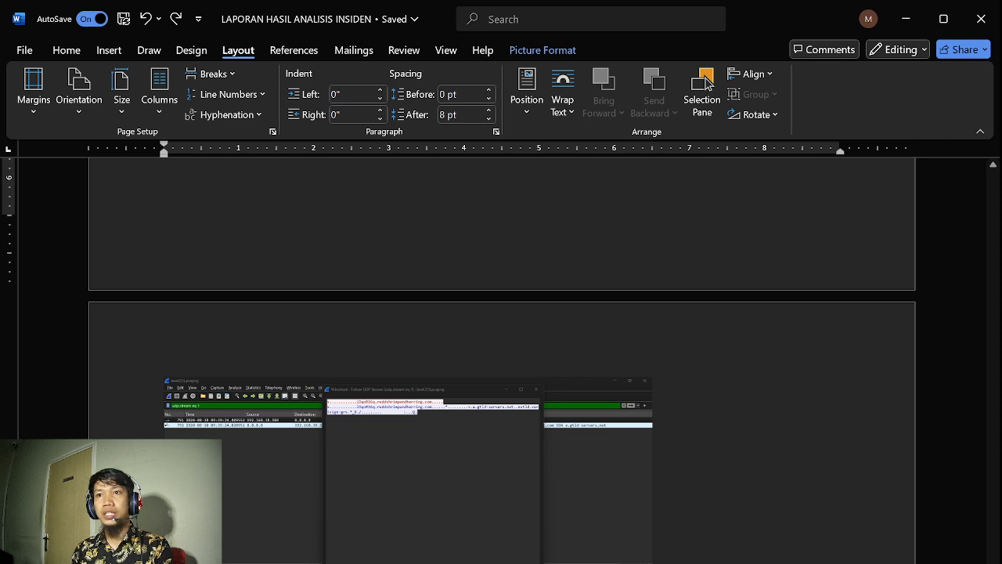
Read the conclusion about activity to a domain, and examine the domain flag table with its Base64 decoder screenshot
scroll(597, 457, "down", 5)
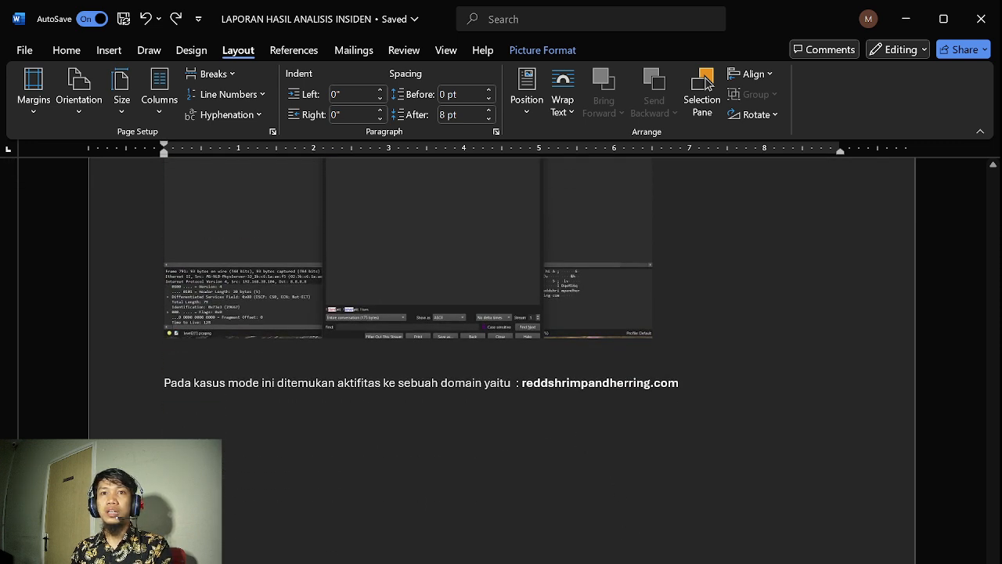
scroll(501, 313, "down", 1)
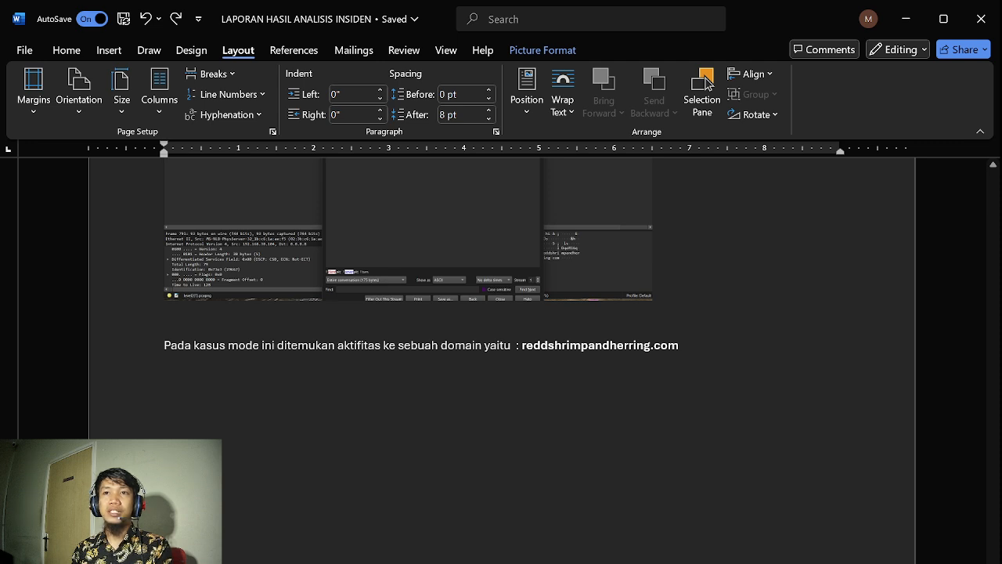
scroll(707, 82, "down", 6)
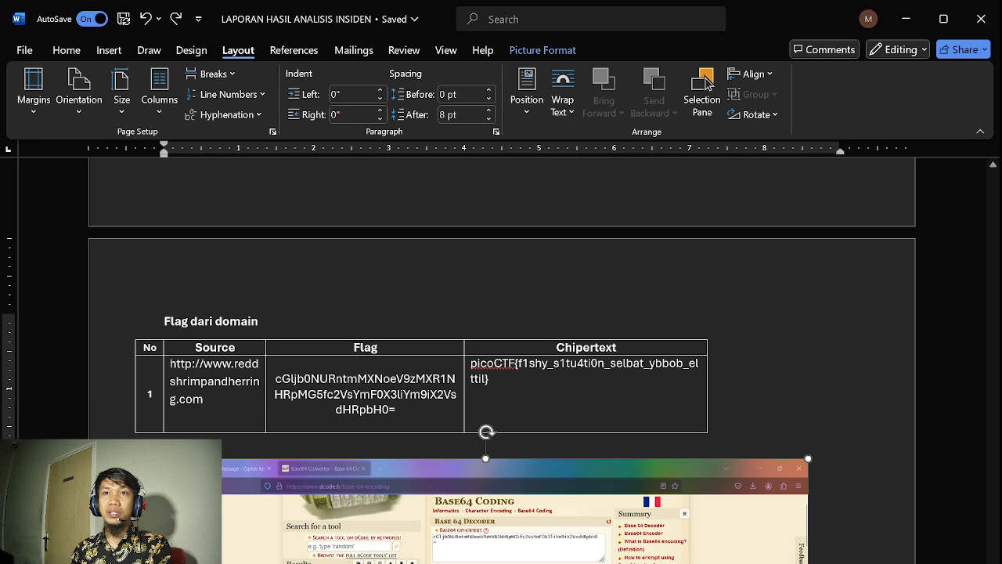
scroll(707, 82, "down", 2)
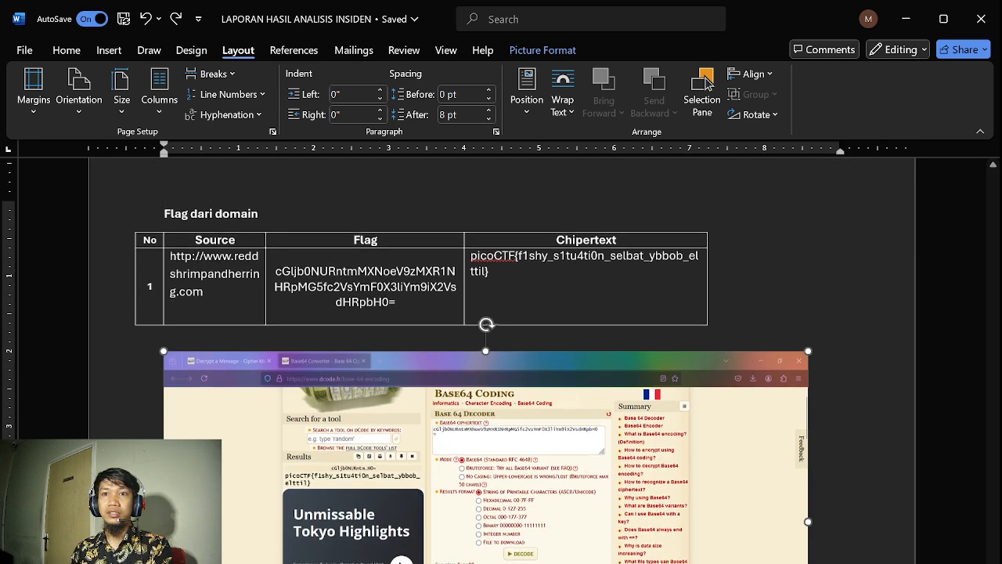
scroll(707, 82, "up", 9)
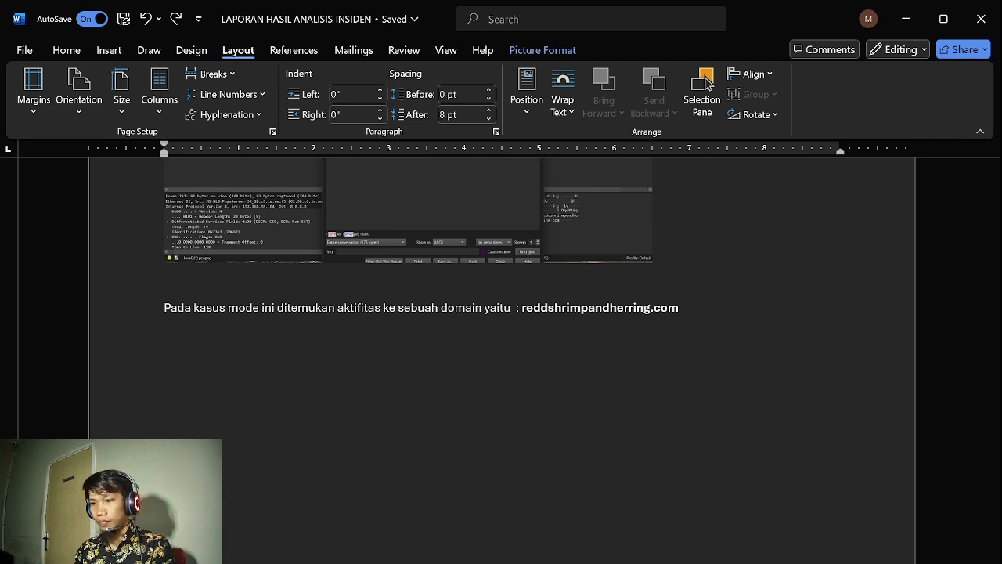
Switch to Wireshark and open the capture file level2.pcapng from the Downloads folder
key("alt+Tab")
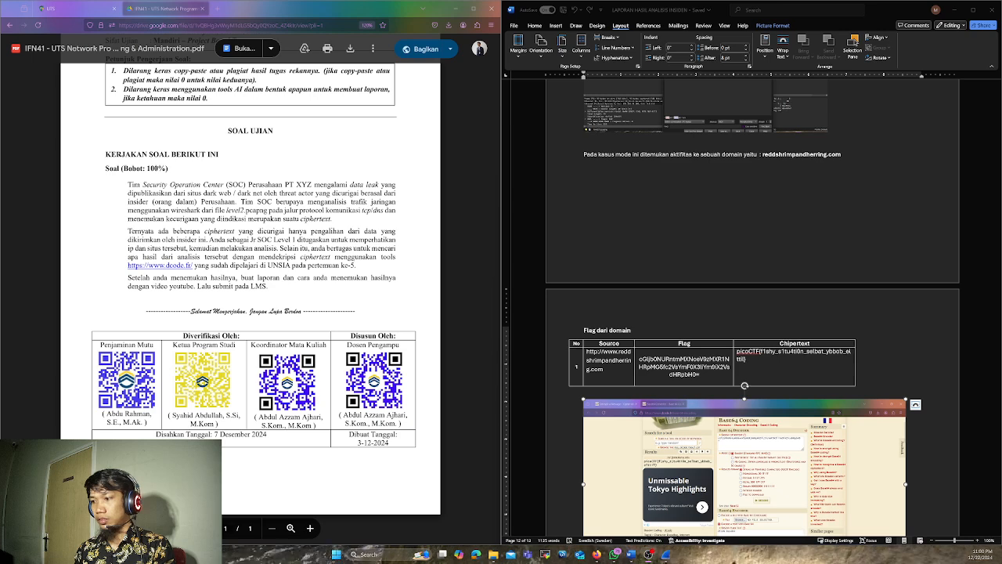
key("alt+Tab")
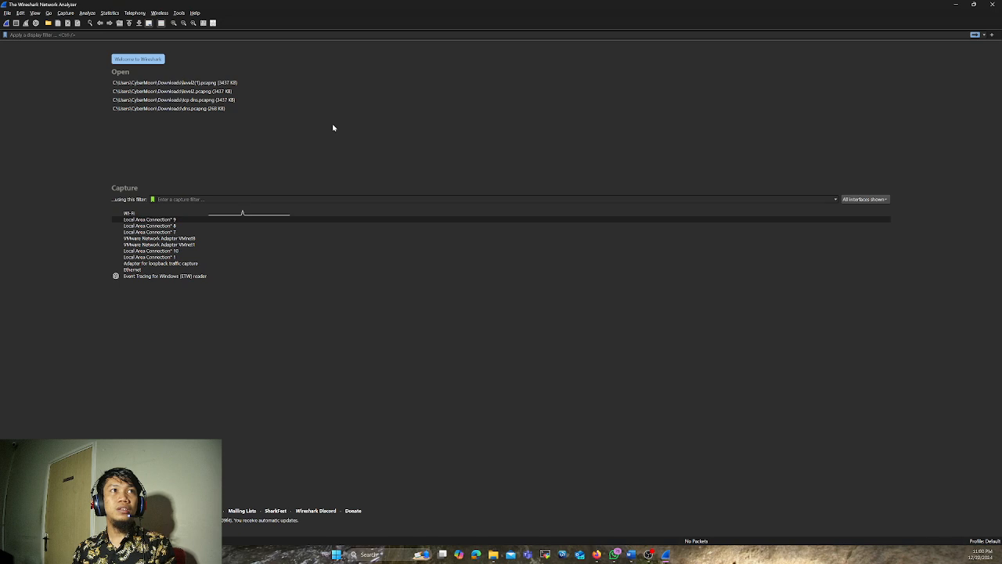
left_click(8, 13)
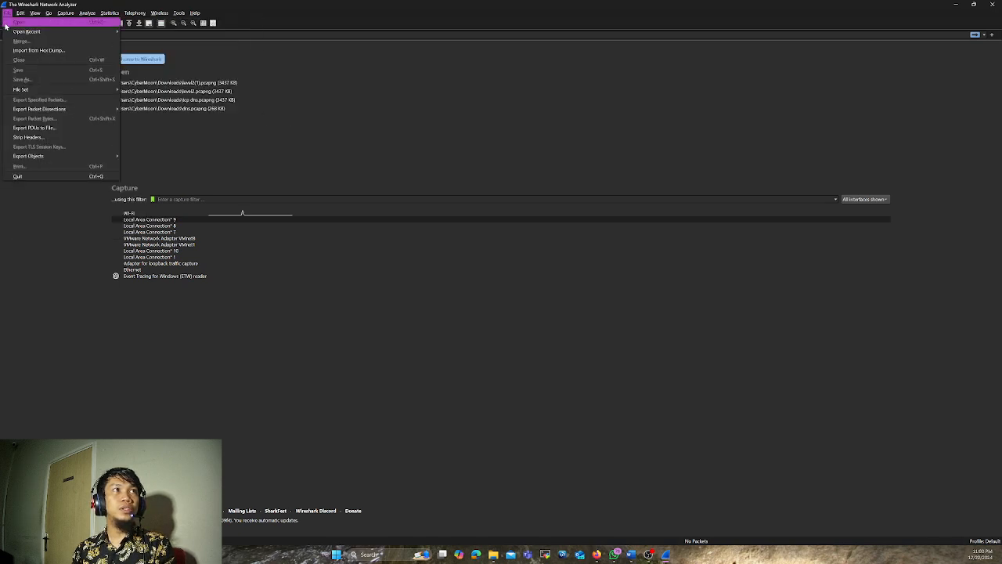
left_click(8, 22)
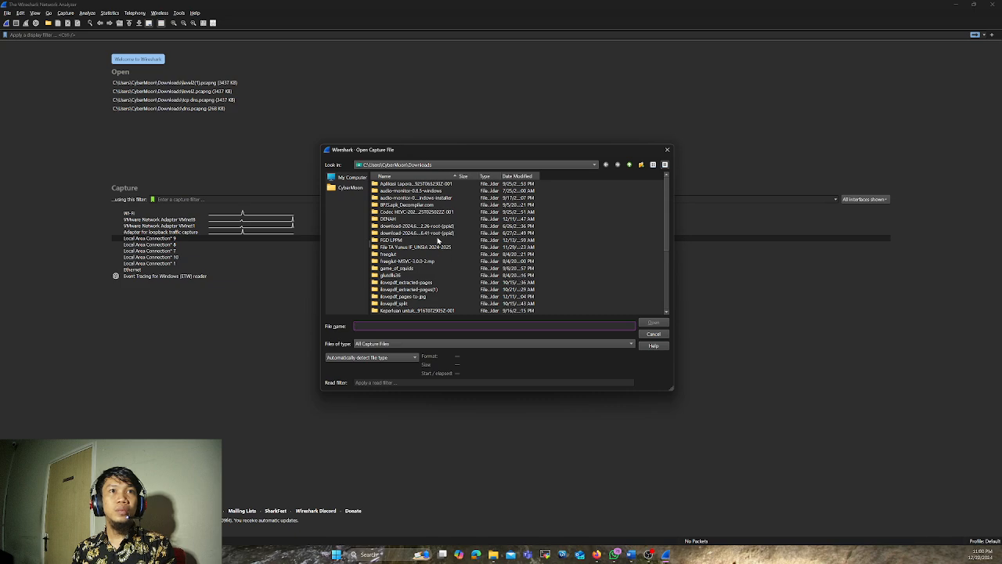
scroll(439, 241, "down", 5)
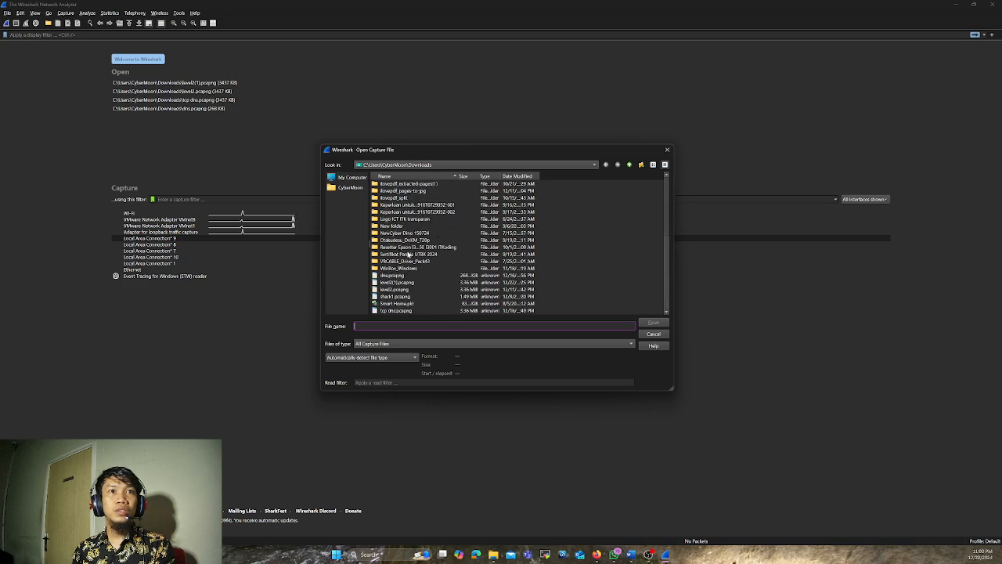
left_click(395, 290)
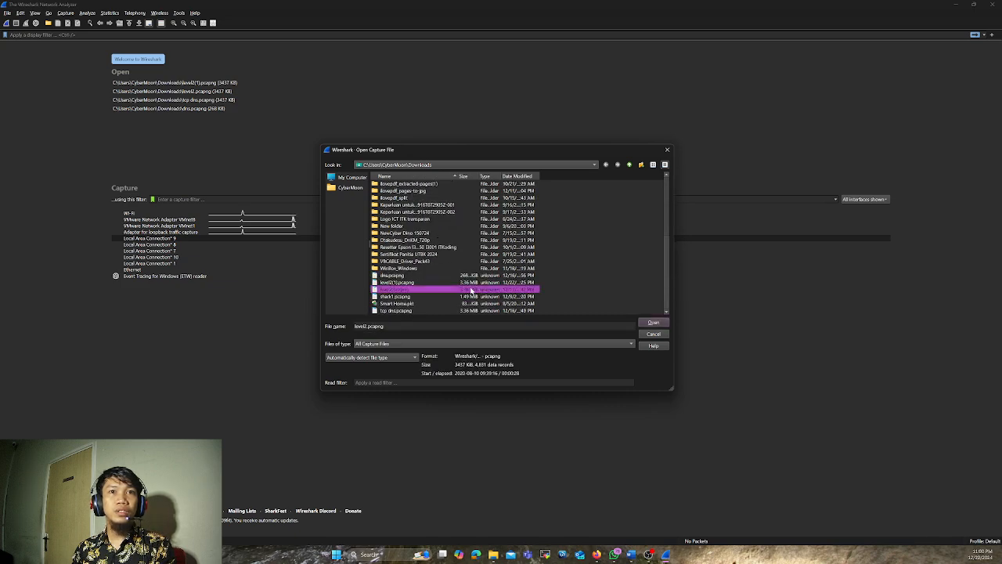
left_click(654, 323)
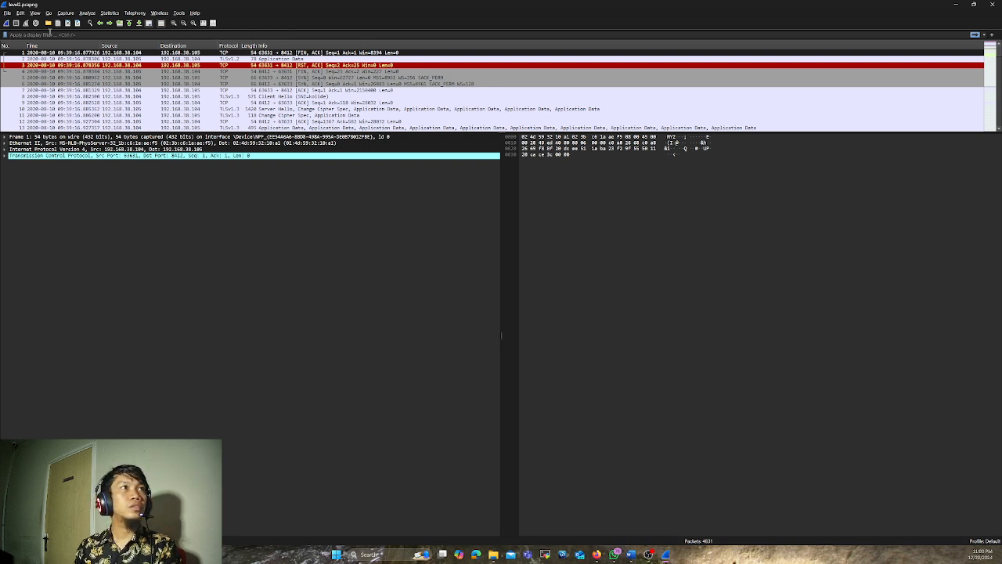
Apply the display filter tcp to the capture
left_click(49, 33)
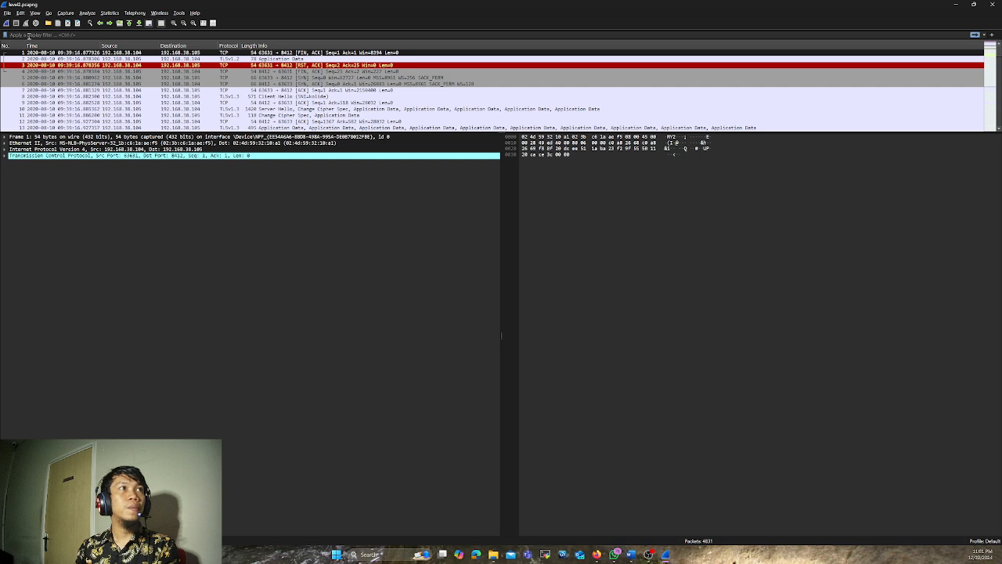
type("tcp")
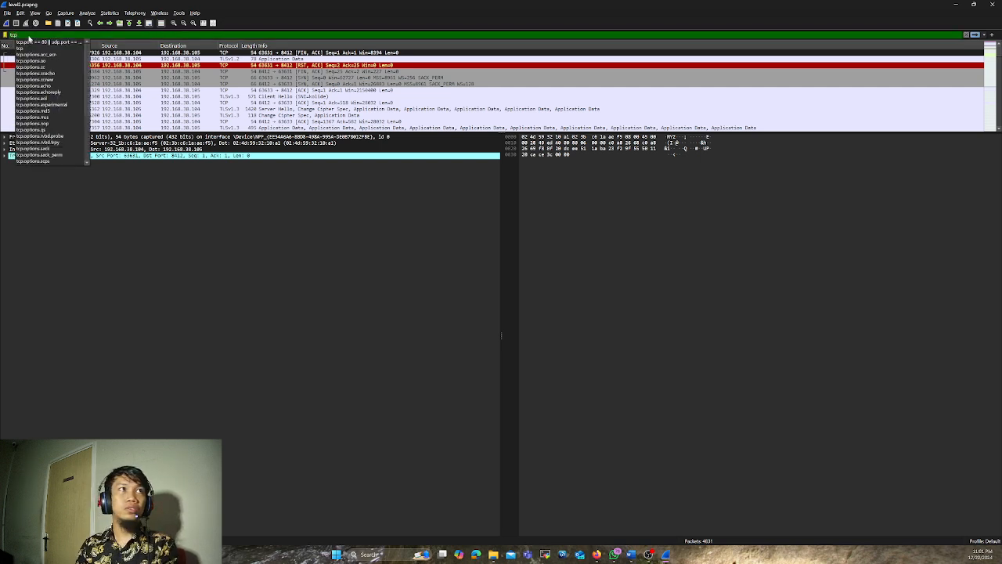
key("Return")
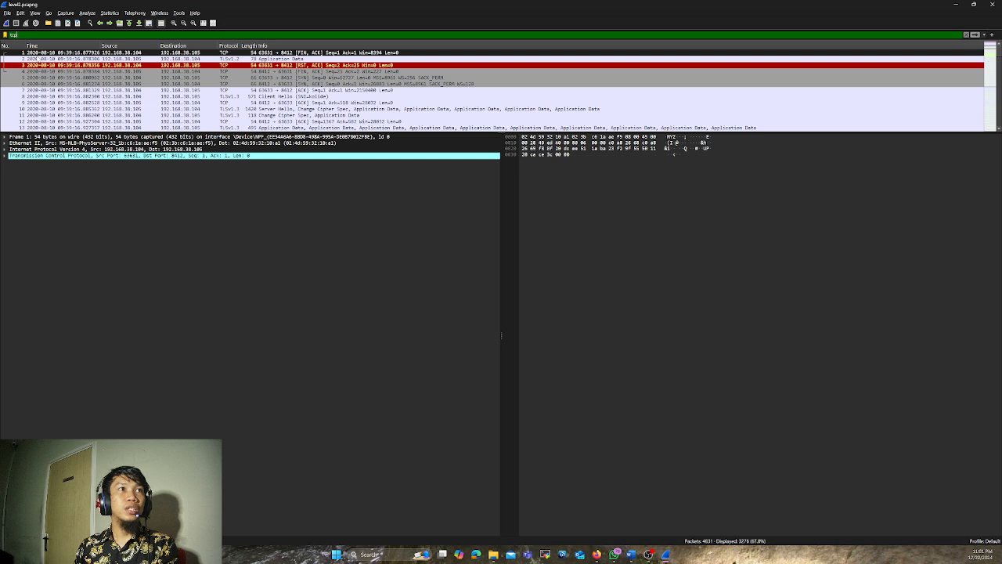
right_click(37, 46)
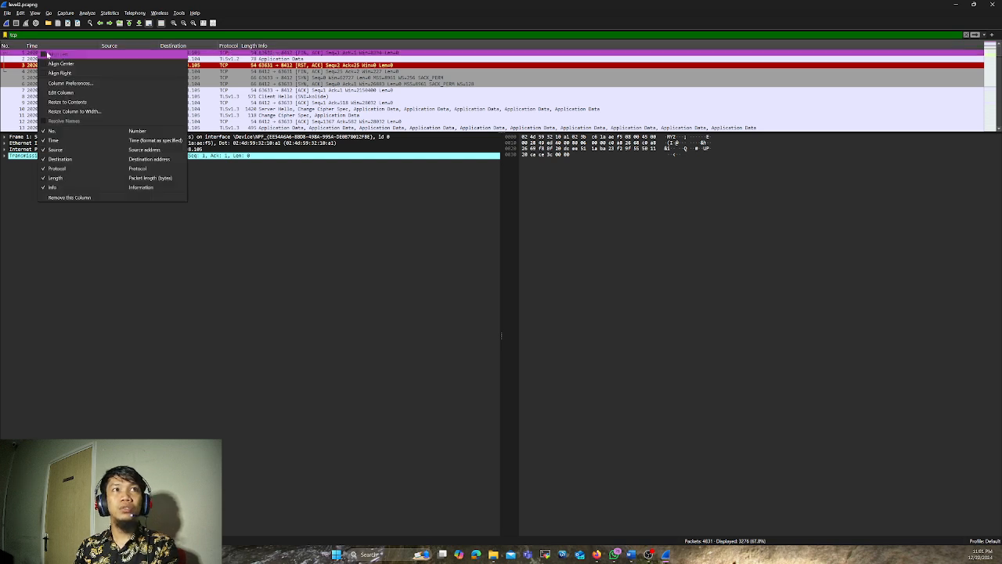
left_click(281, 260)
Follow the TCP stream of packet 2
left_click(107, 59)
right_click(107, 59)
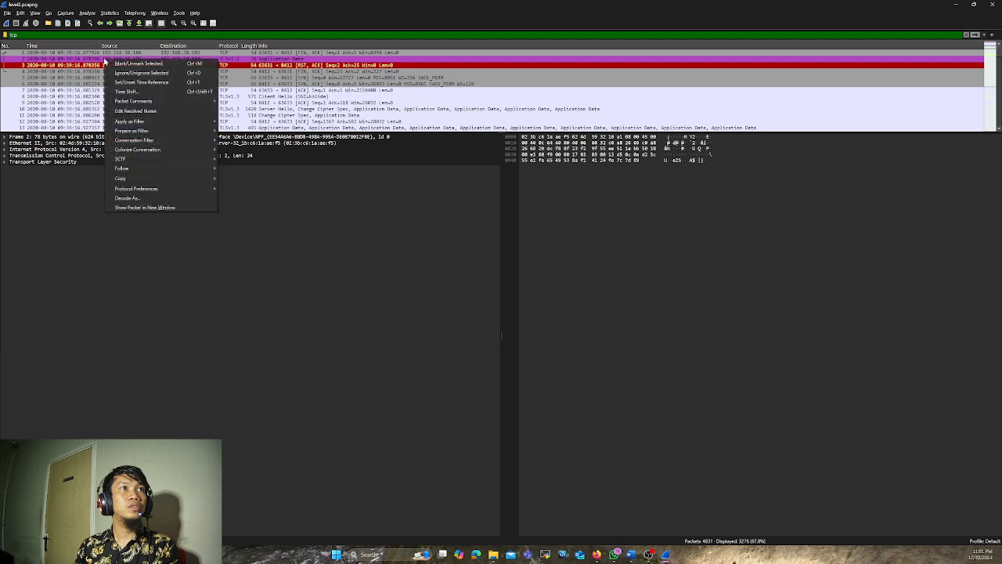
left_click(233, 166)
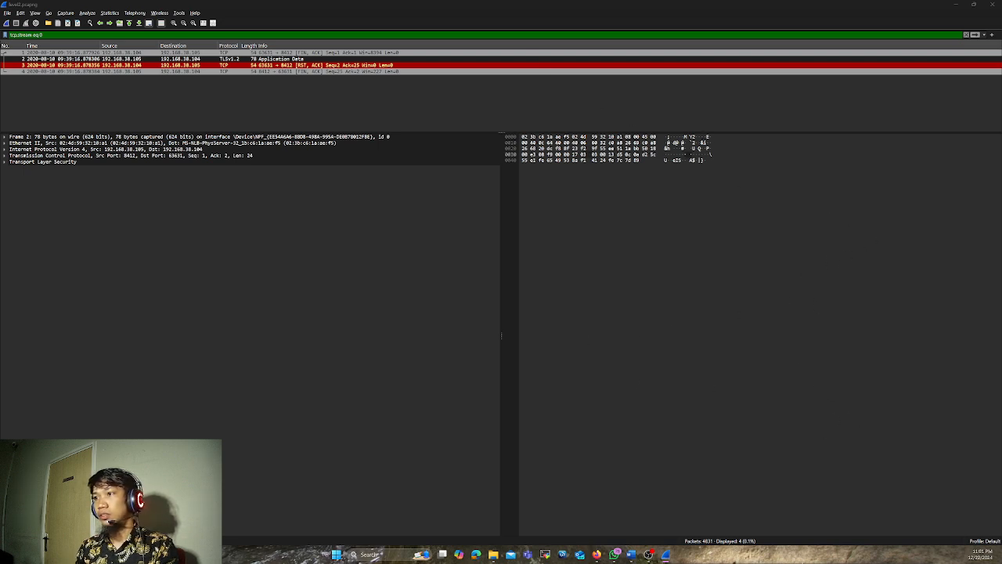
Place the followed TCP stream's window over the capture, widen it slightly and keep it in front of the packet list
left_click_drag(709, 563, 509, 146)
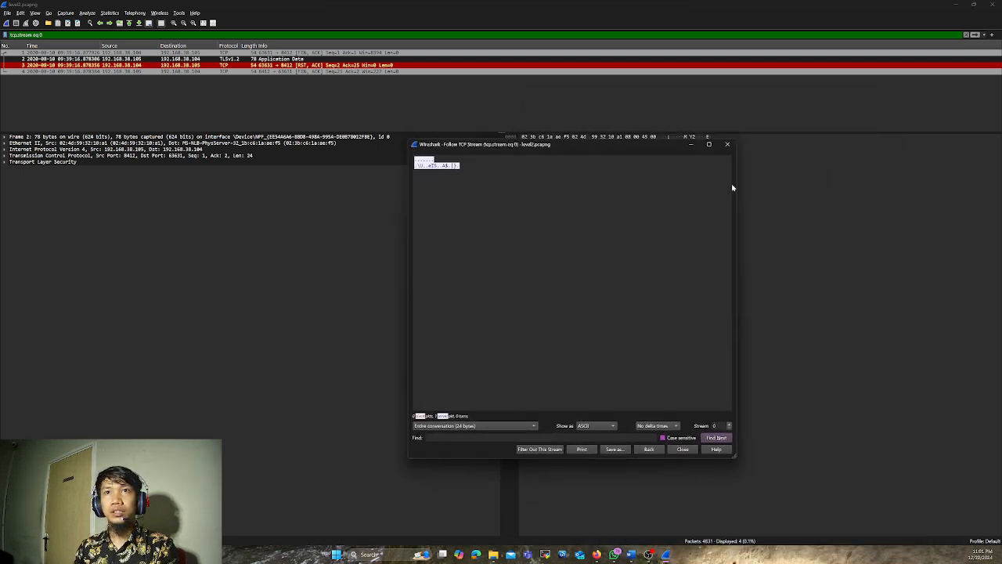
left_click_drag(737, 184, 768, 295)
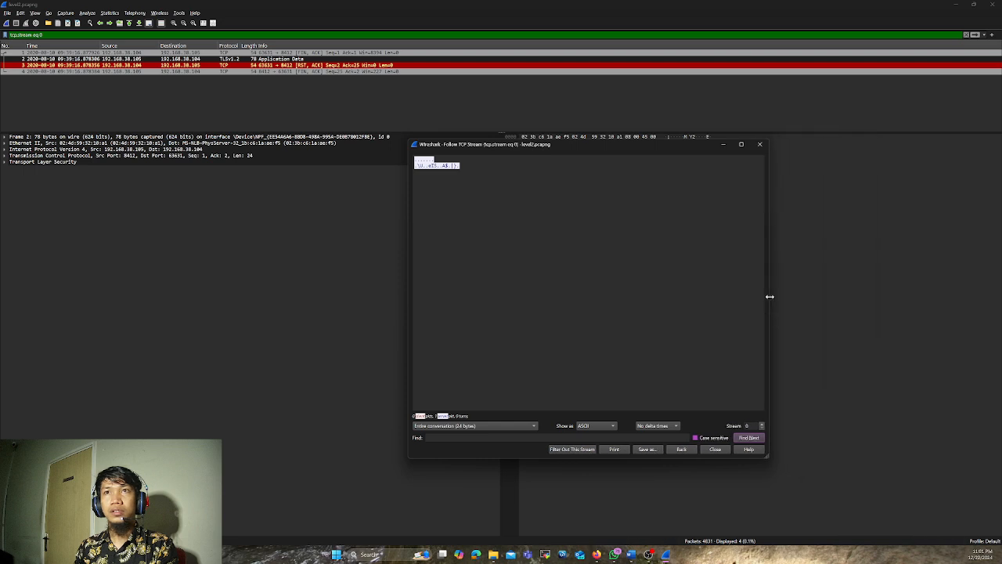
left_click(405, 137)
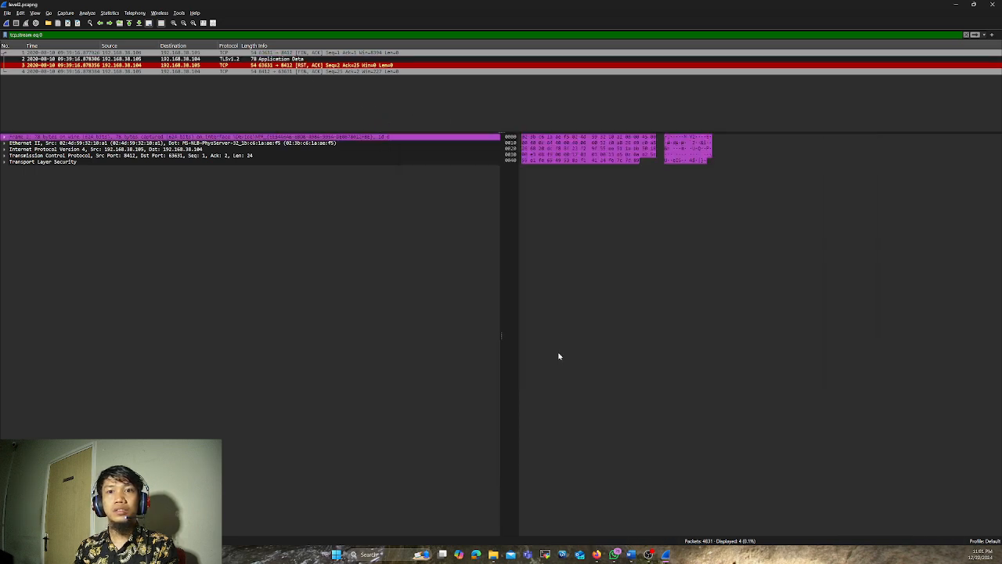
mouse_move(666, 557)
left_click(696, 523)
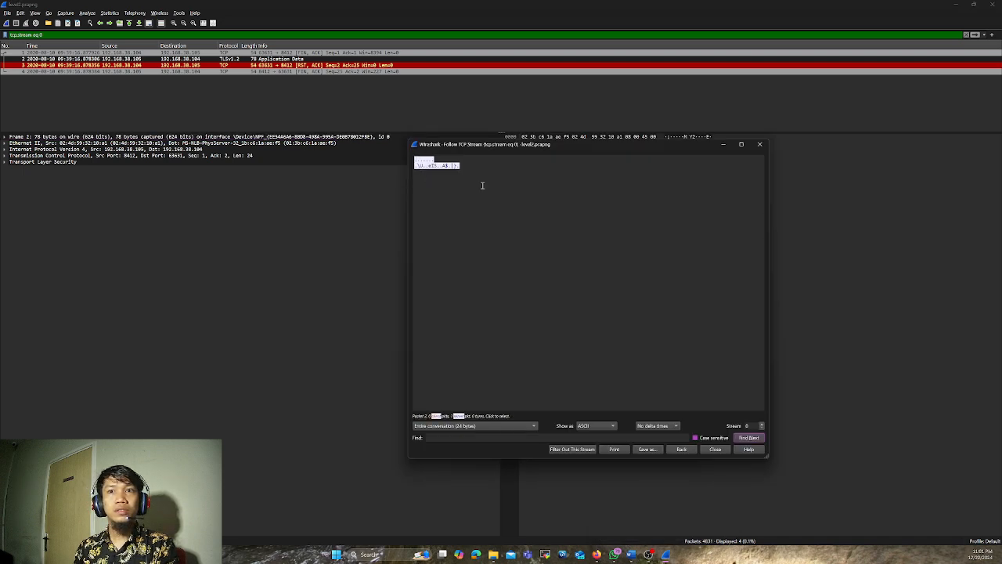
Step through the followed TCP streams up to stream 5 and select the packet with the website-under-construction response text
left_click(762, 424)
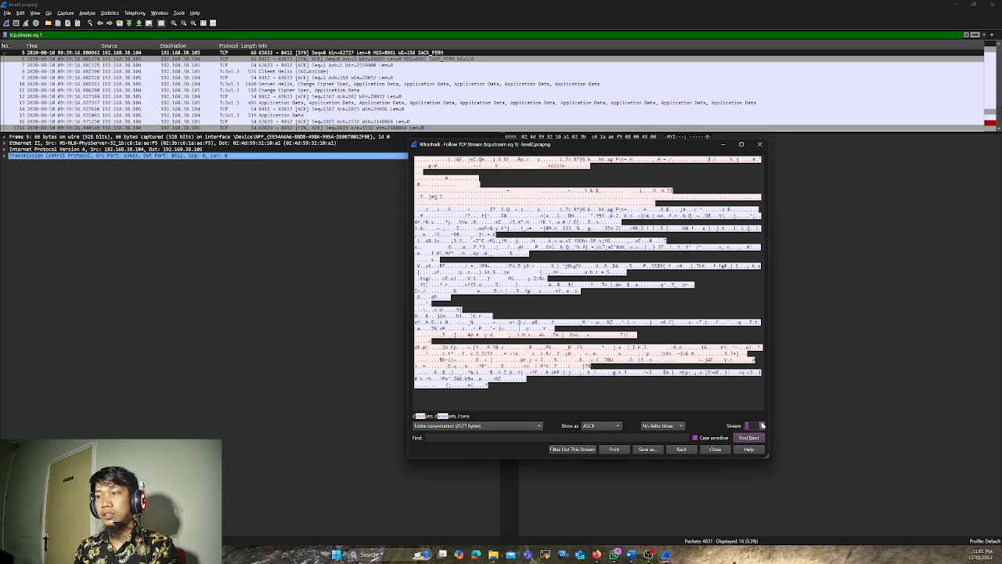
left_click(762, 423)
left_click(762, 423)
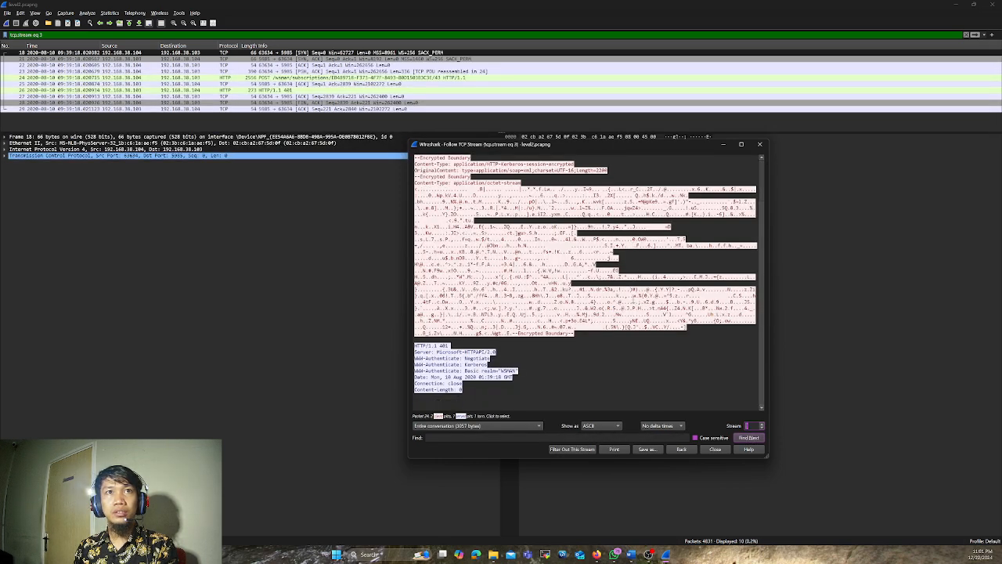
left_click(763, 427)
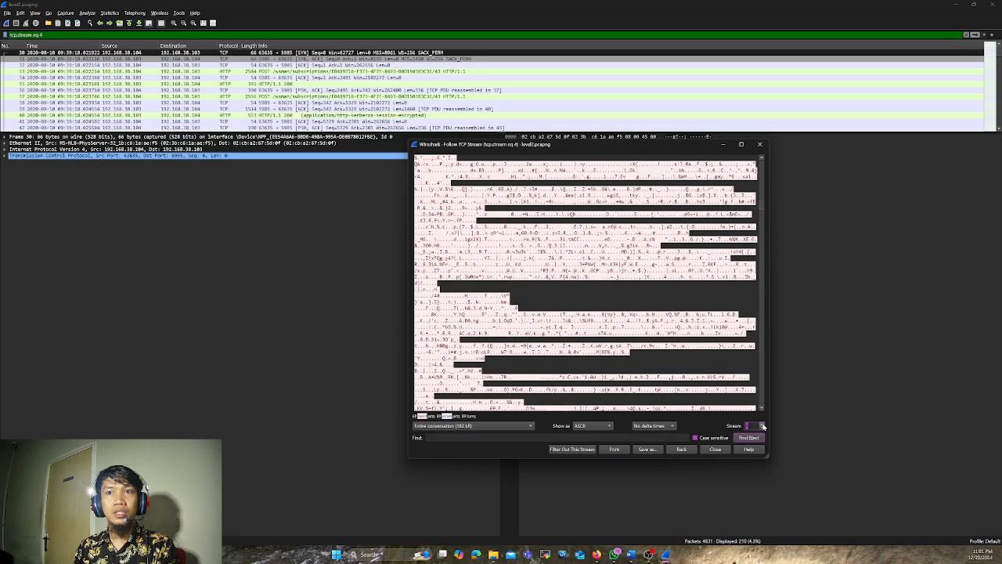
left_click(764, 425)
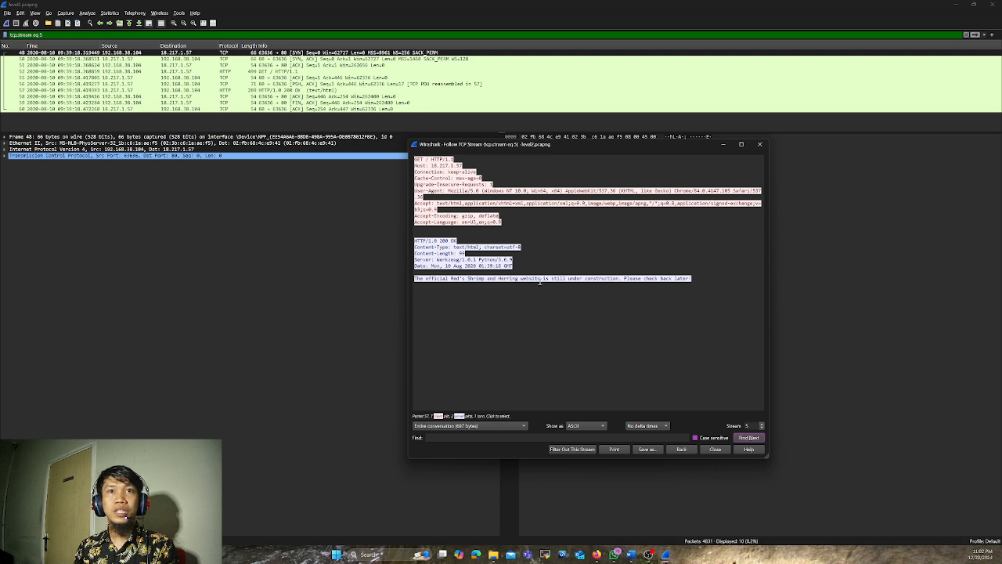
left_click(618, 278)
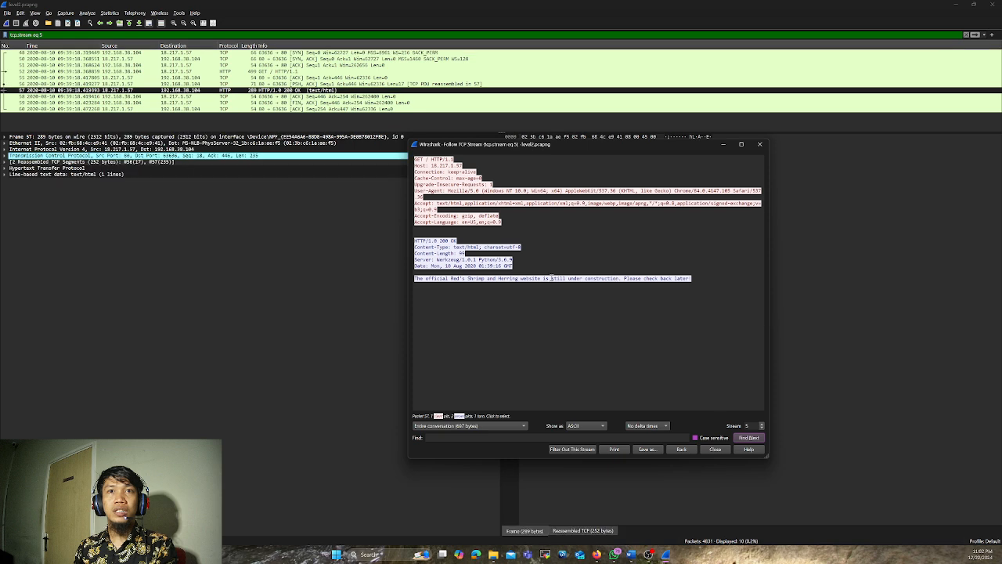
Show TCP stream 6 and select the packet whose response contains the picoCTF flag
left_click(763, 423)
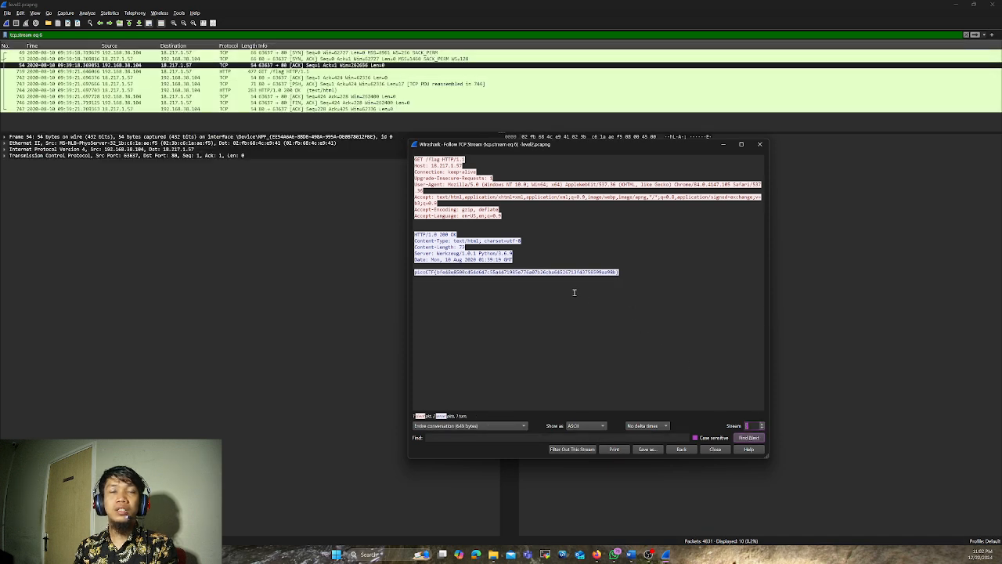
left_click(462, 272)
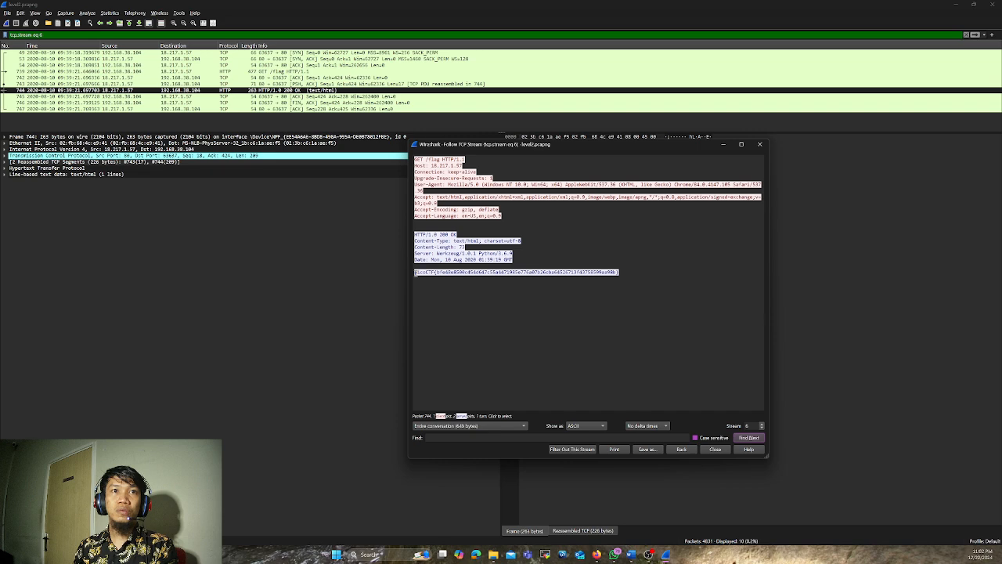
Highlight the picoCTF flag in TCP stream 6, glance at stream 7 and return to stream 6
left_click_drag(415, 274, 591, 279)
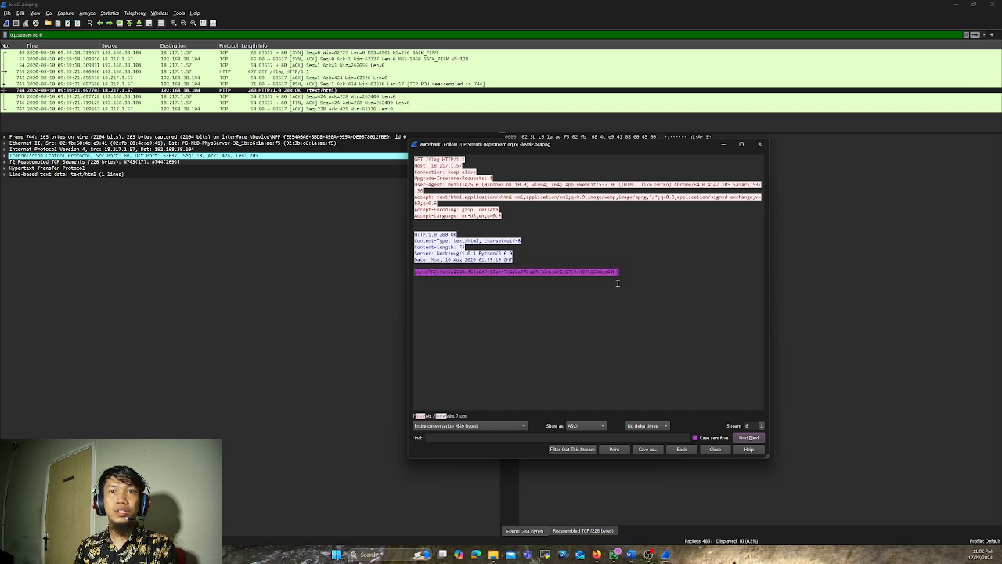
left_click(762, 424)
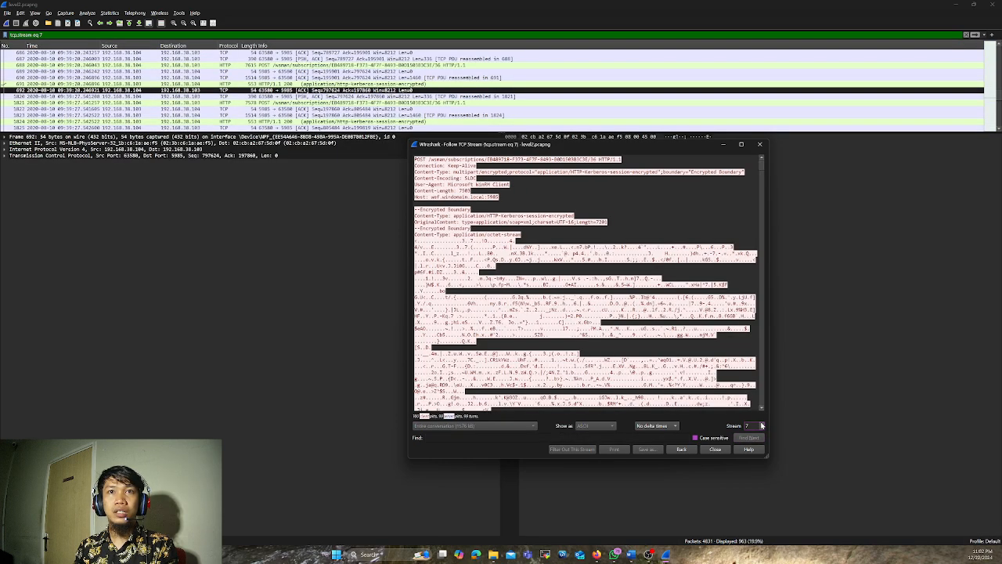
left_click(762, 428)
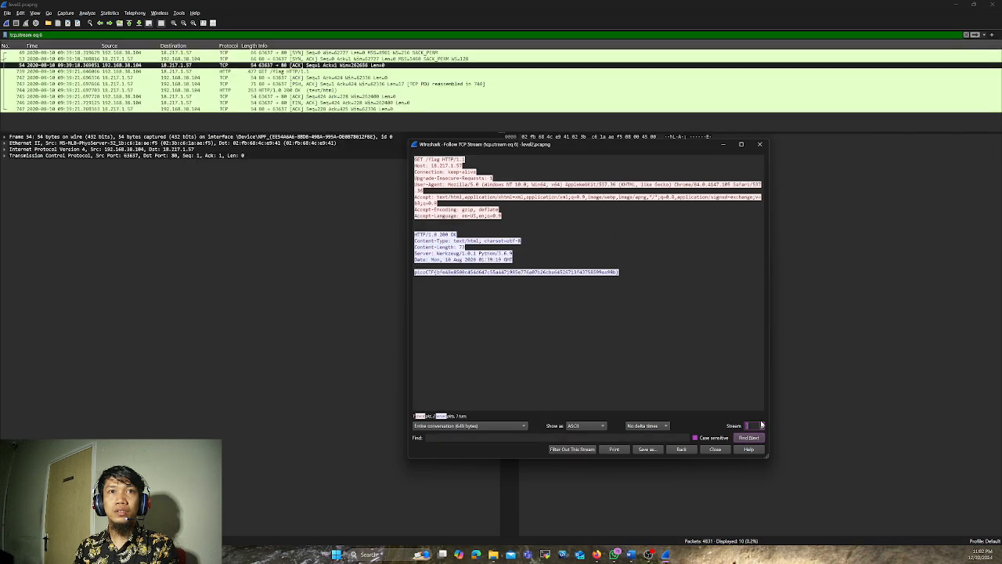
Step forward through the followed TCP streams from stream 6 to stream 18, looking for further picoCTF flags
left_click(761, 424)
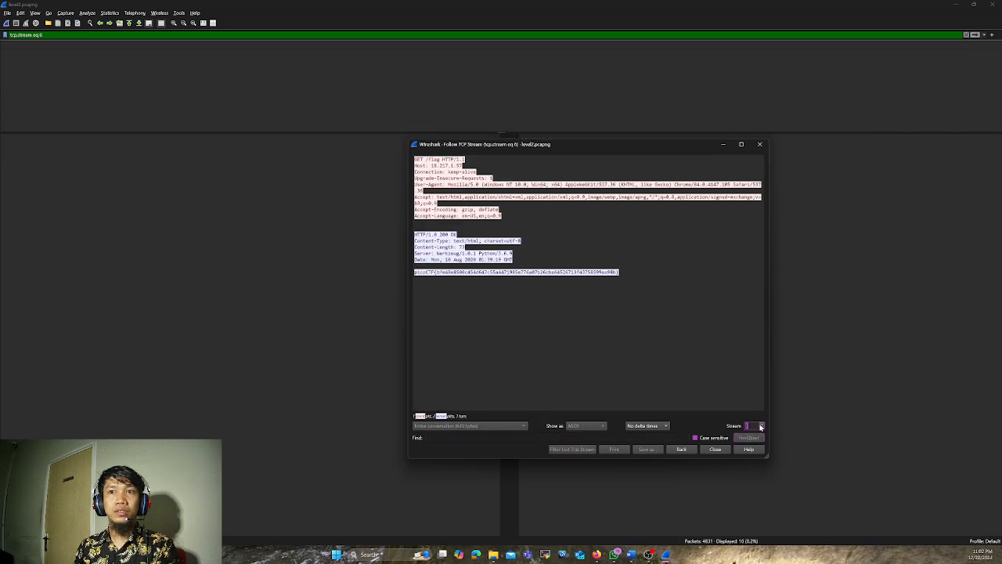
left_click(761, 425)
left_click(761, 424)
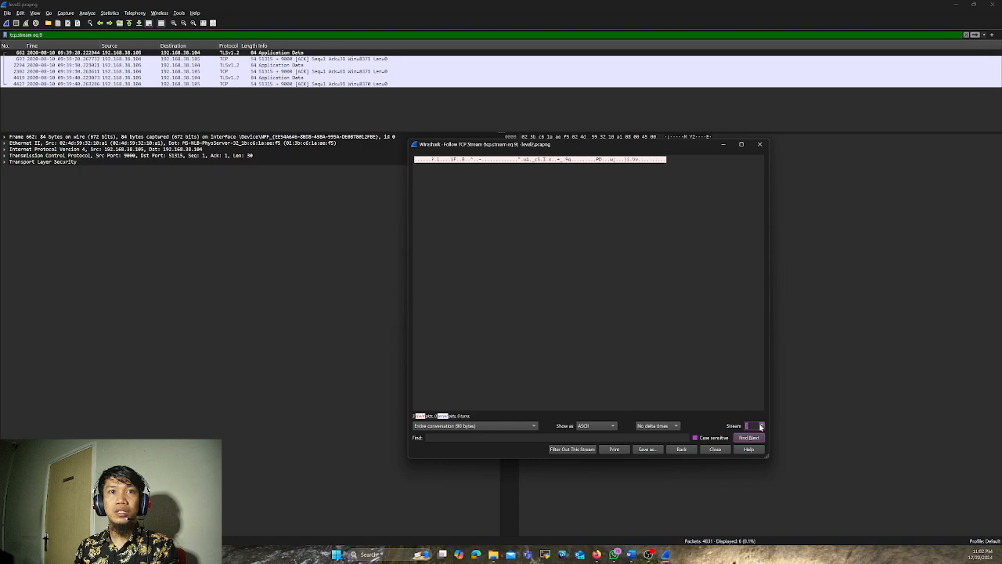
left_click(761, 425)
left_click(762, 424)
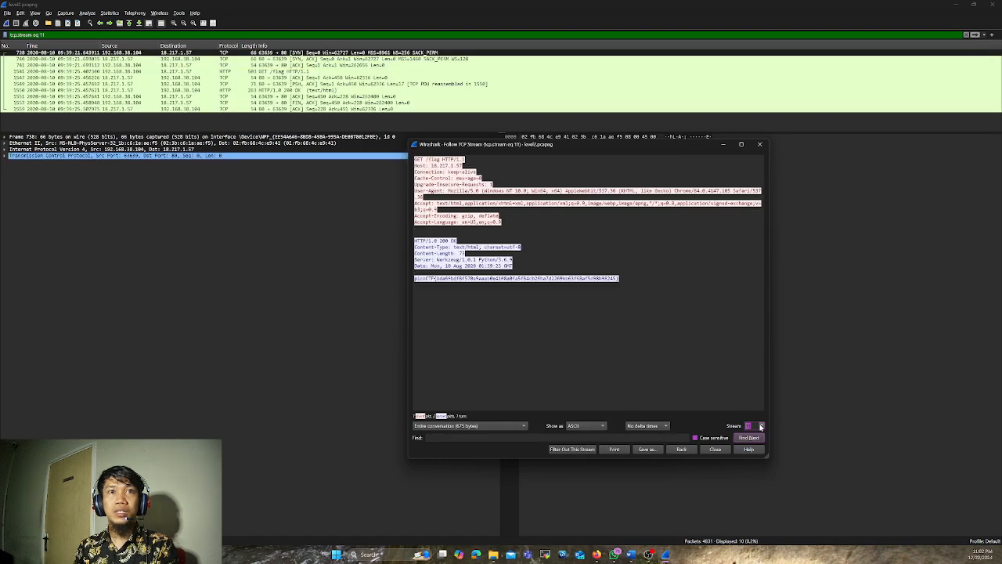
left_click(761, 425)
left_click(761, 424)
left_click(761, 425)
left_click(762, 424)
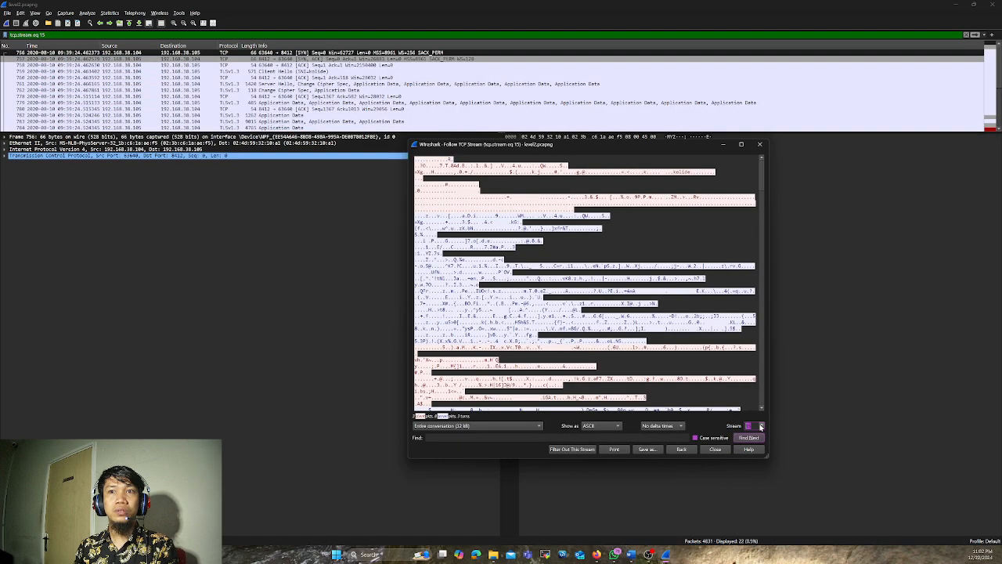
left_click(761, 425)
left_click(762, 424)
left_click(761, 424)
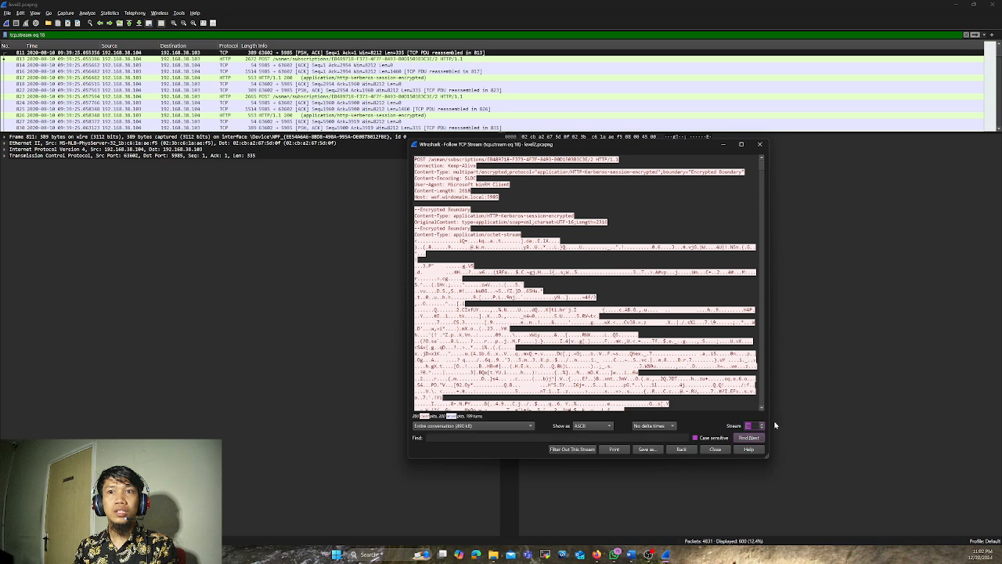
Step back through the followed TCP streams to stream 14
left_click(761, 427)
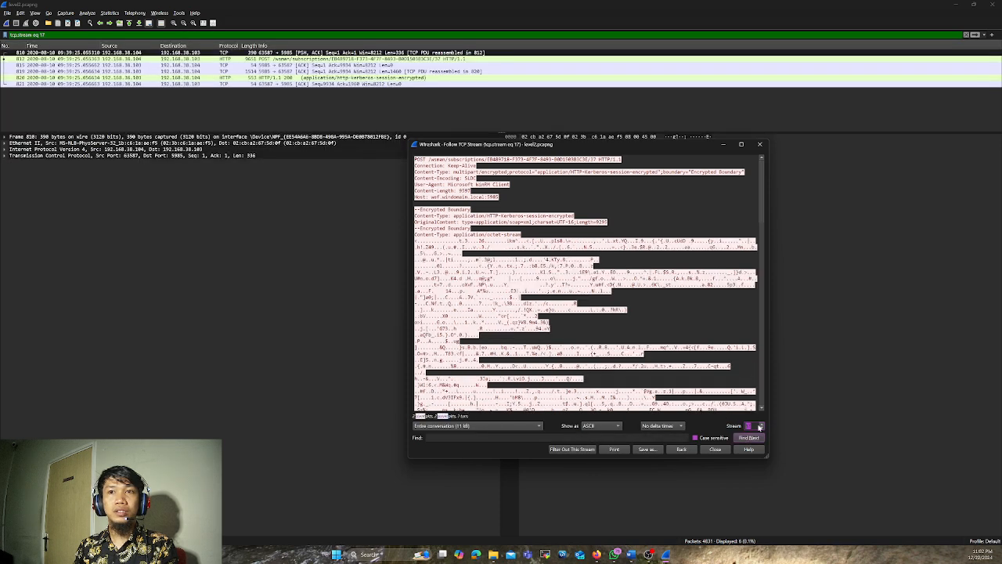
left_click(762, 428)
left_click(762, 428)
left_click(762, 428)
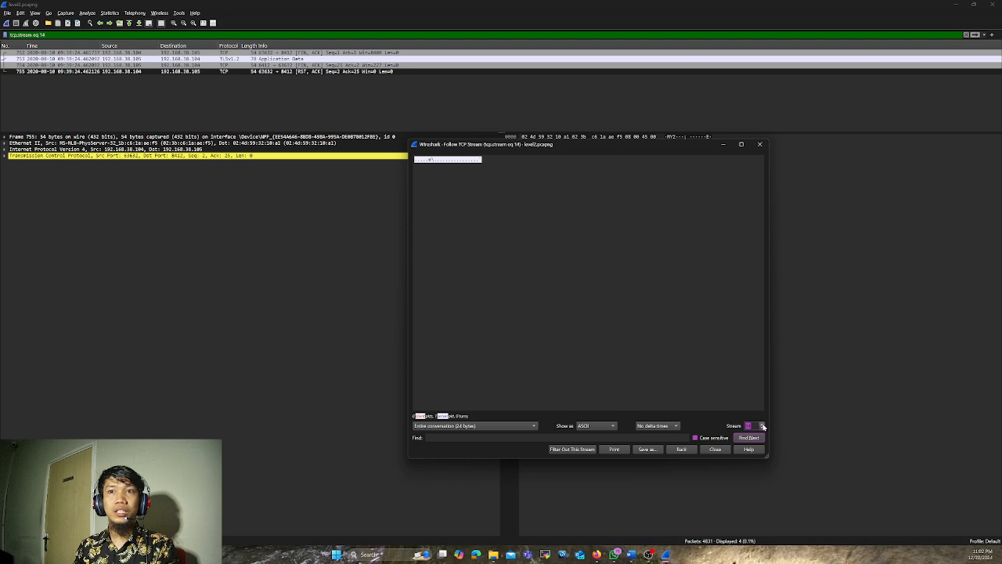
Advance the followed TCP streams to stream 19 and select the complete picoCTF flag text in its response
left_click(762, 424)
left_click(762, 423)
left_click(761, 423)
left_click(761, 423)
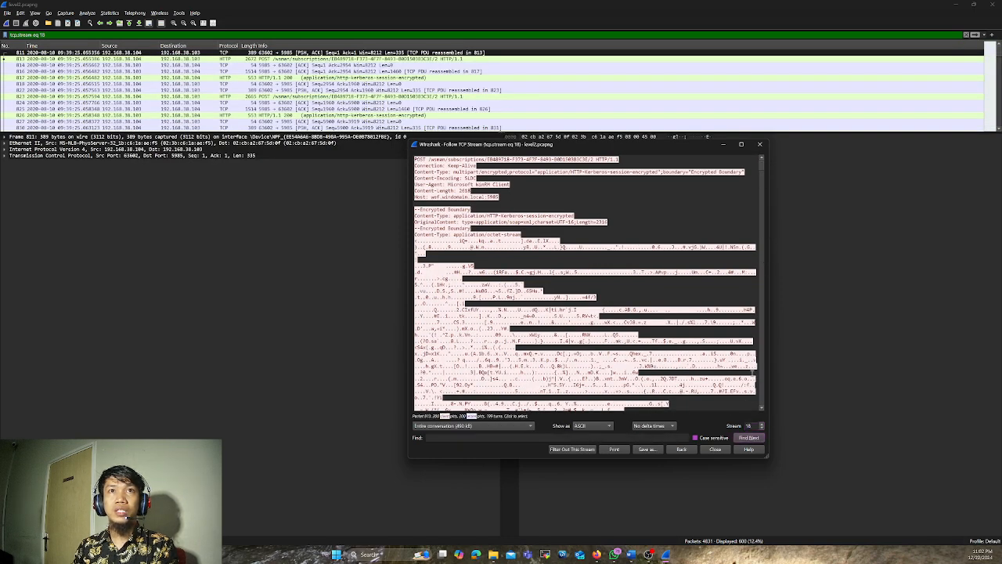
left_click(761, 424)
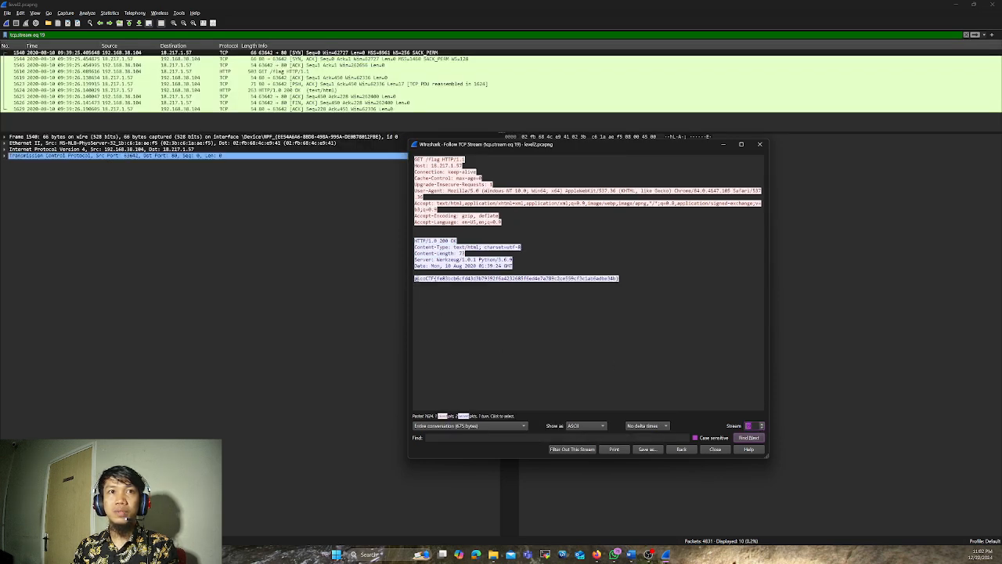
left_click_drag(414, 278, 564, 284)
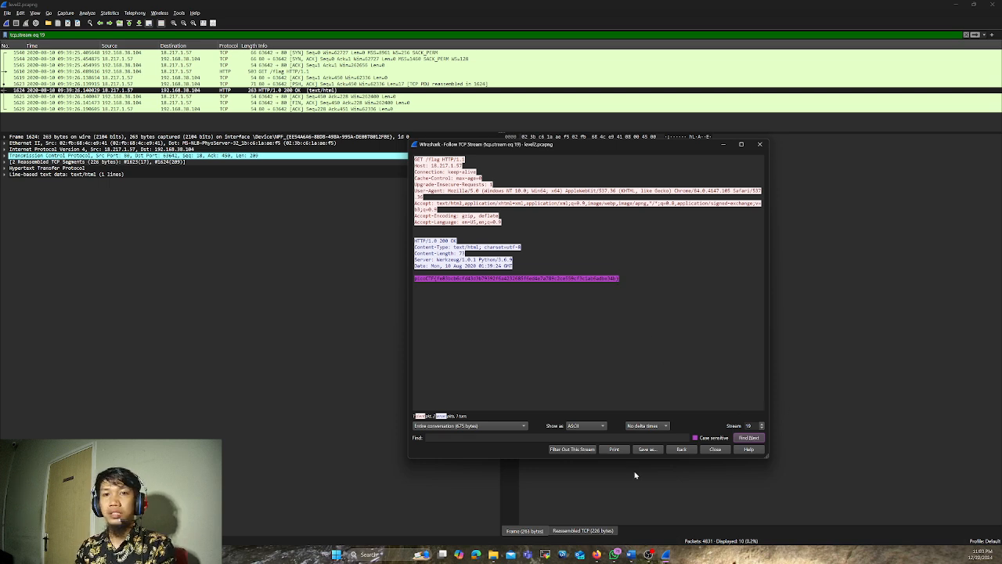
Switch to the dCode website's browser window, bring it fully onto this screen and maximize it
mouse_move(597, 555)
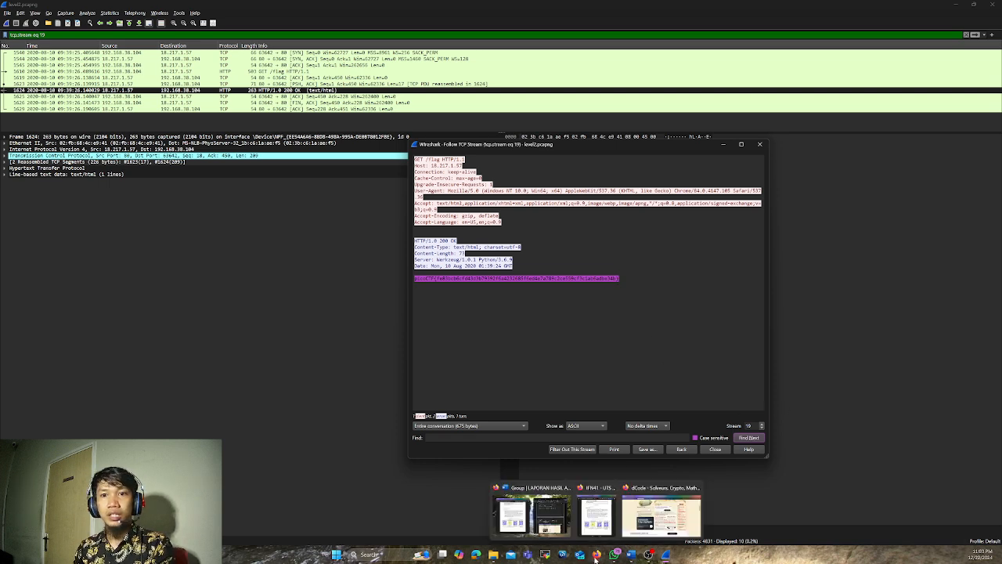
left_click(662, 516)
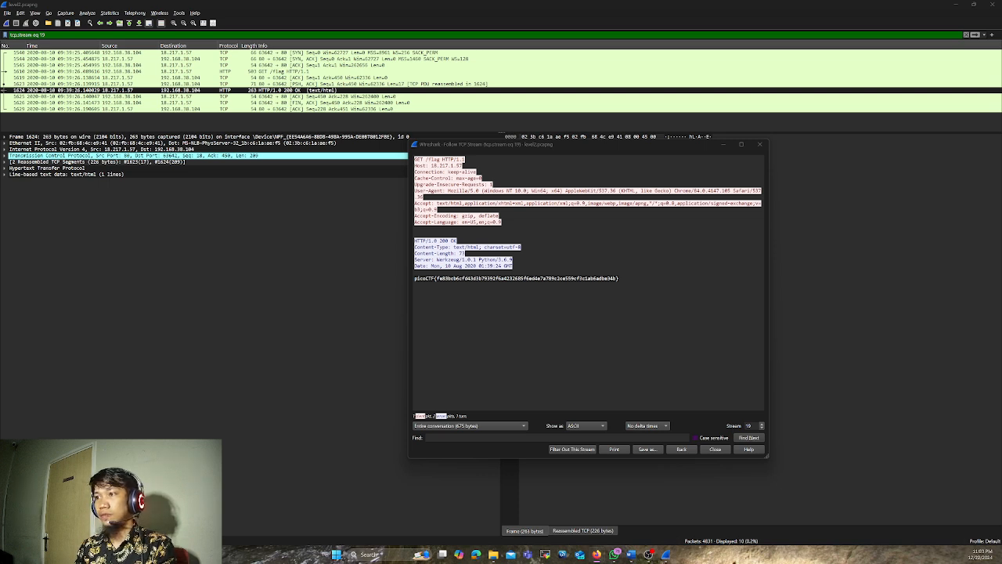
left_click_drag(560, 563, 592, 129)
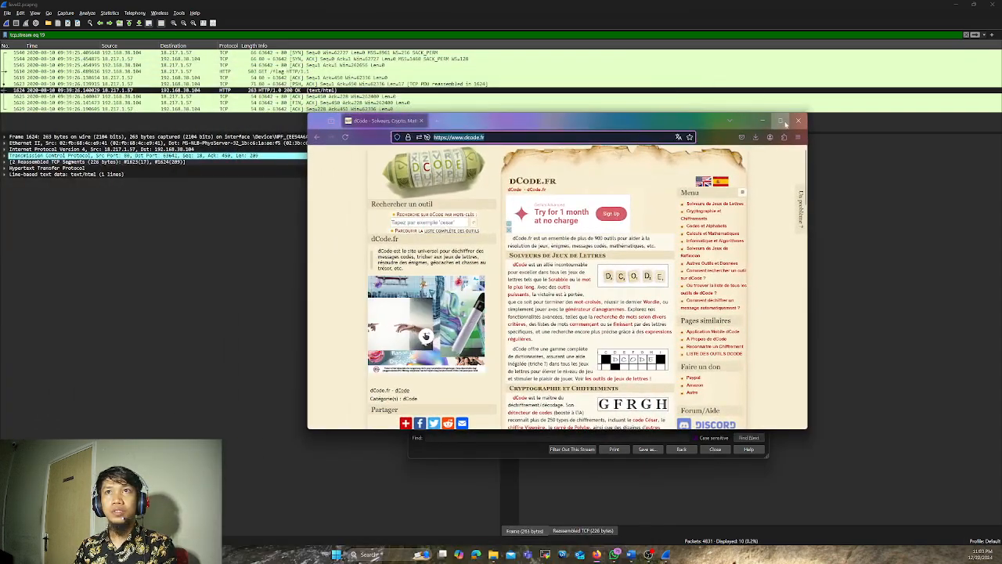
left_click(785, 122)
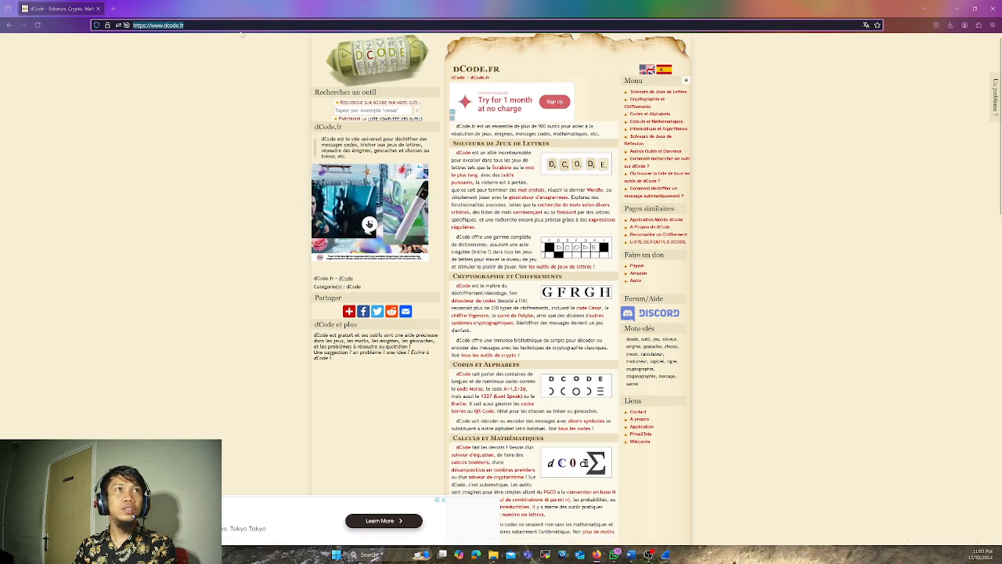
Switch the dCode website's language from French to English
left_click(241, 27)
left_click(167, 318)
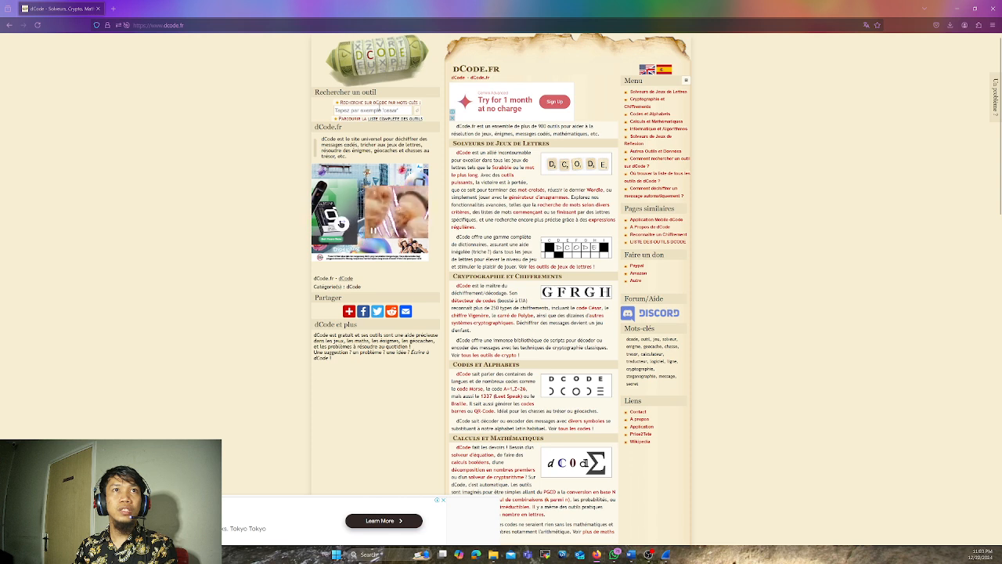
left_click(380, 109)
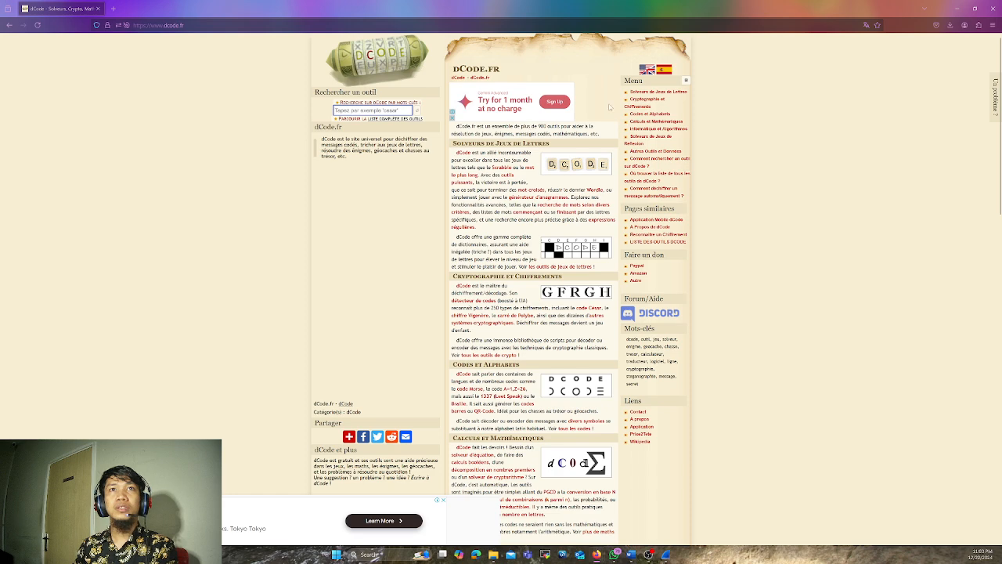
left_click(649, 71)
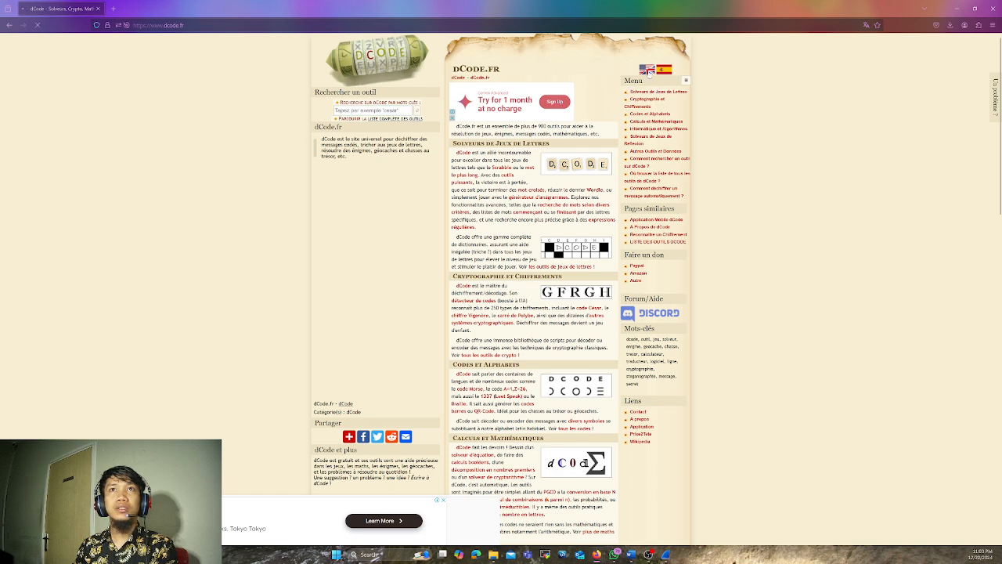
Search the dCode tools for the copied picoCTF flag and open the suggested cipher identifier
left_click(372, 110)
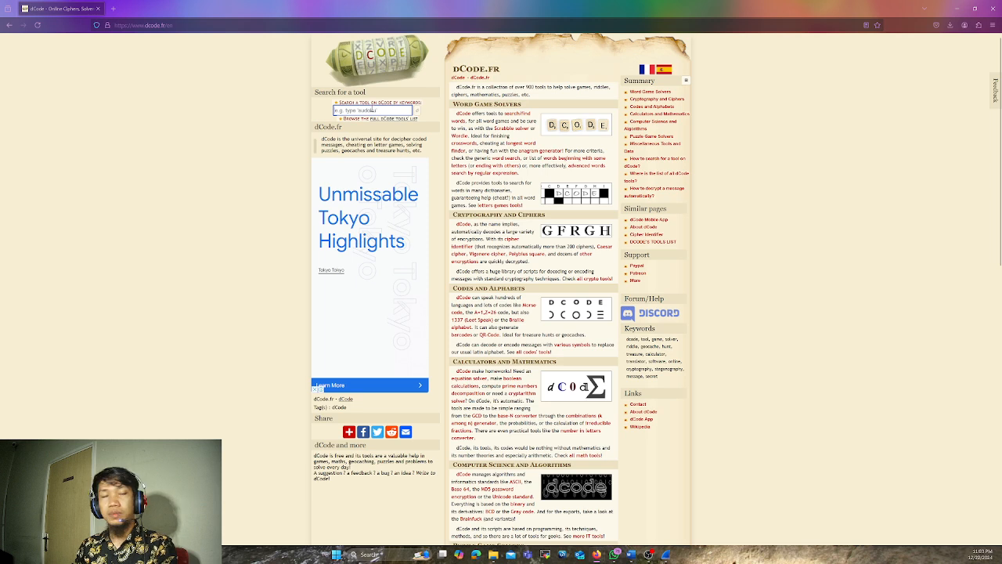
key("ctrl+v")
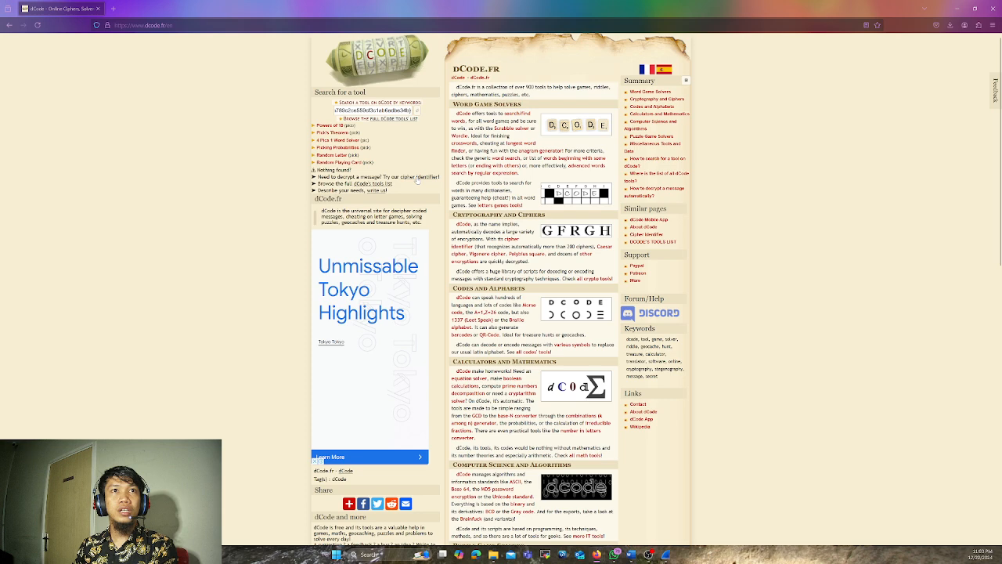
left_click(417, 177)
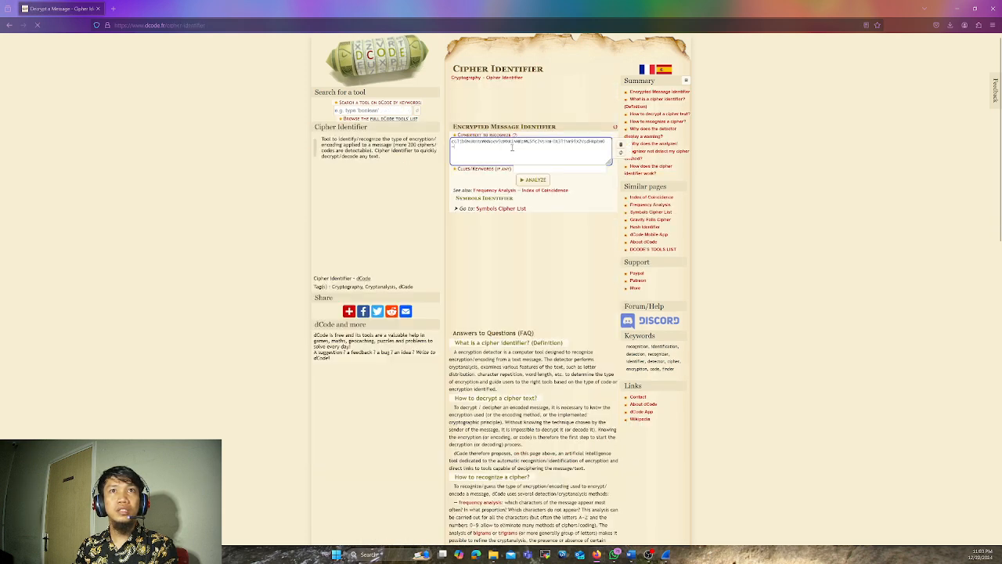
Replace the ciphertext to recognize with the copied flag and remove its picoCTF{ } wrapper, keeping only the hash
key("ctrl+a")
key("ctrl+v")
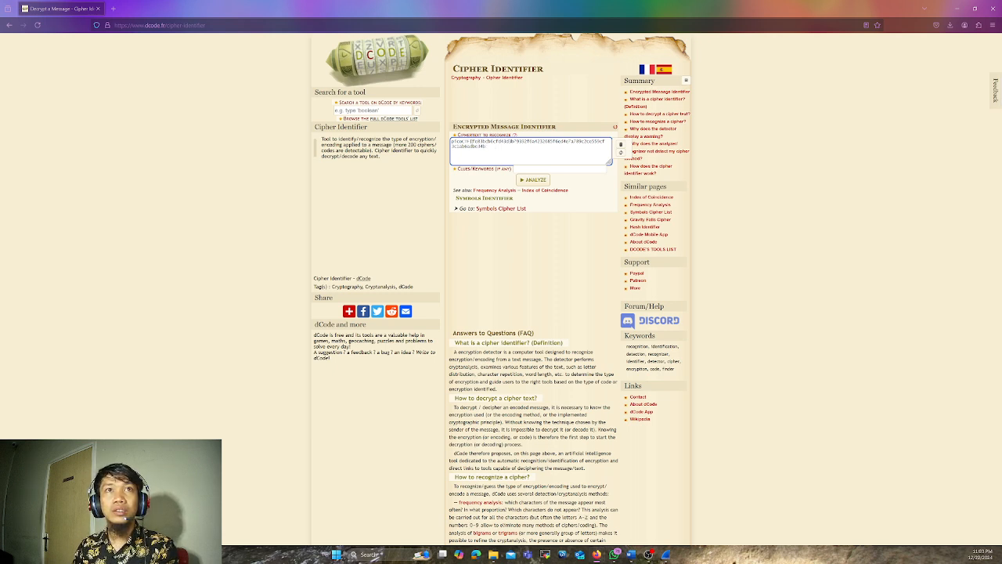
key("BackSpace")
key("BackSpace")
key("BackSpace")
key("BackSpace")
key("BackSpace")
key("BackSpace")
key("BackSpace")
key("BackSpace")
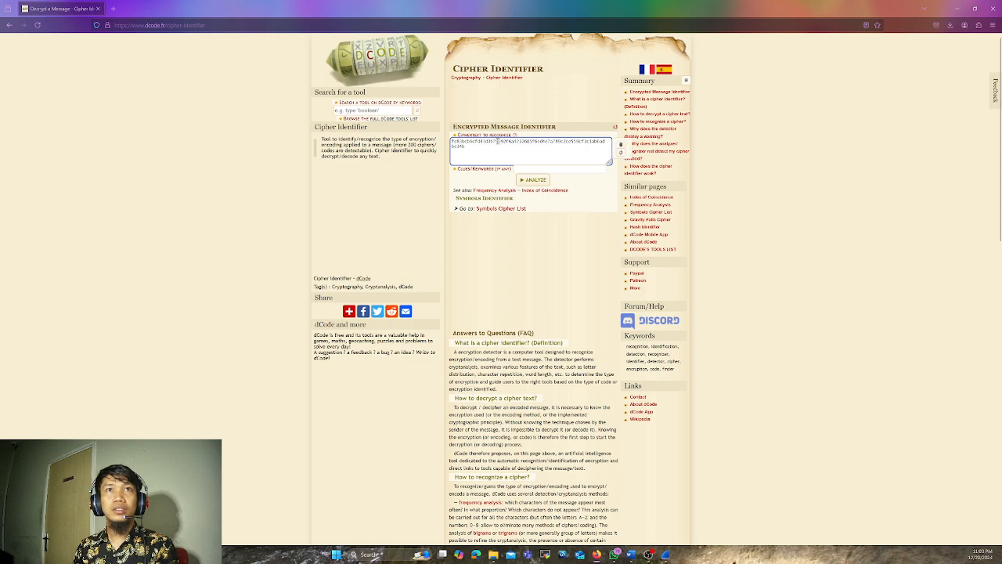
Paste the full flag over the ciphertext, then delete the picoCTF{ prefix and the closing brace so only the hash remains
key("ctrl+plus")
key("ctrl+plus")
key("ctrl+plus")
key("ctrl+plus")
key("ctrl+plus")
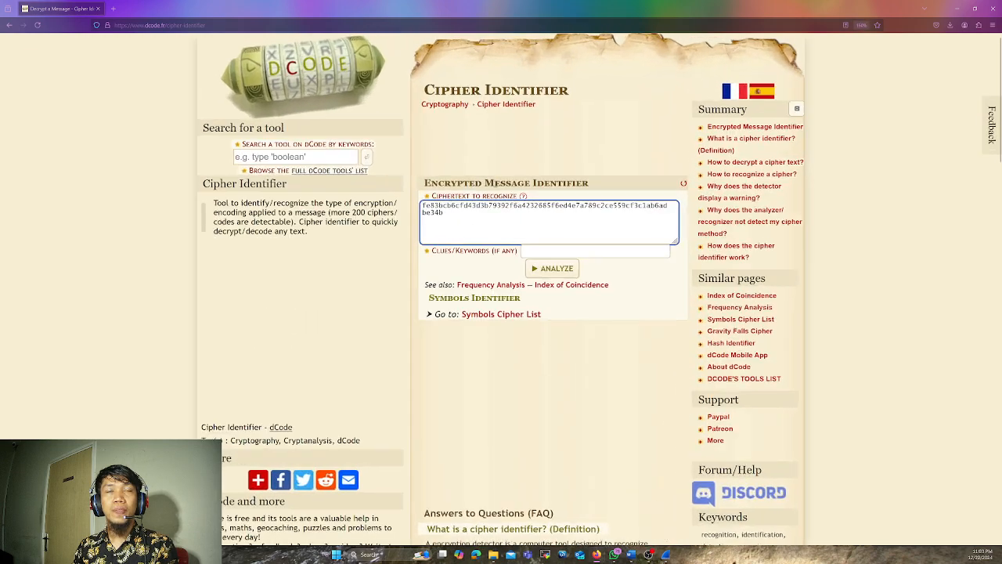
key("ctrl+plus")
key("ctrl+plus")
key("ctrl+plus")
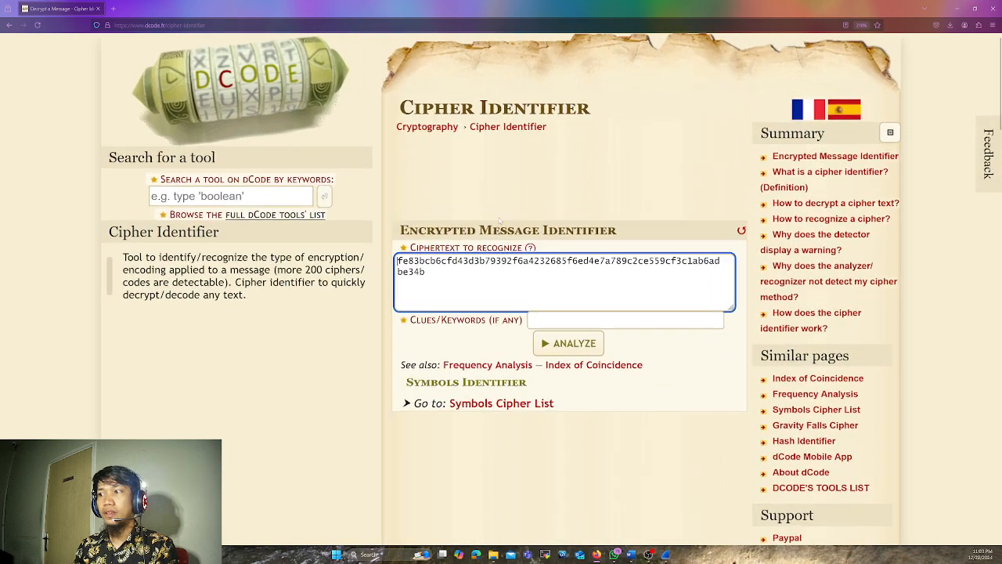
key("ctrl+plus")
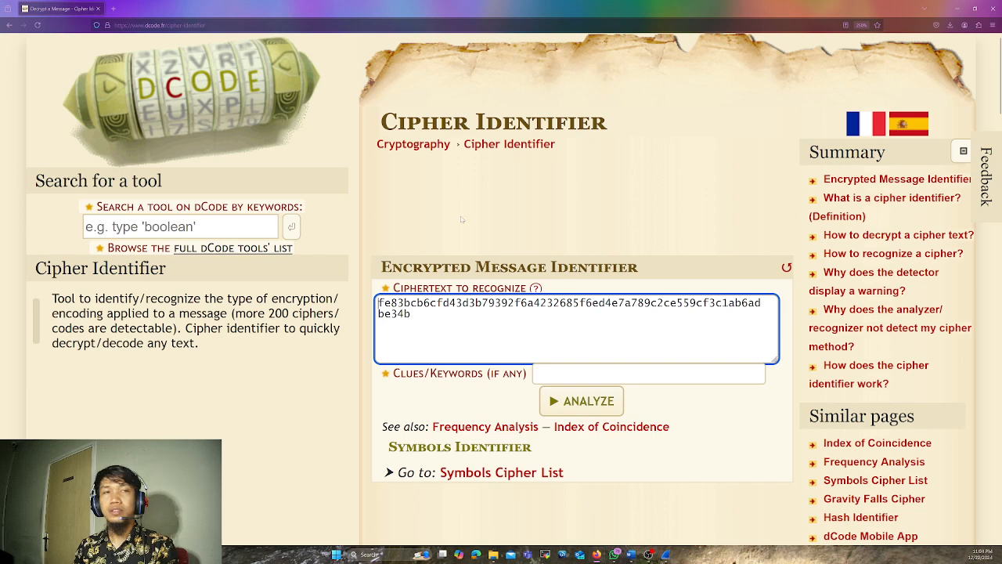
left_click_drag(411, 314, 380, 304)
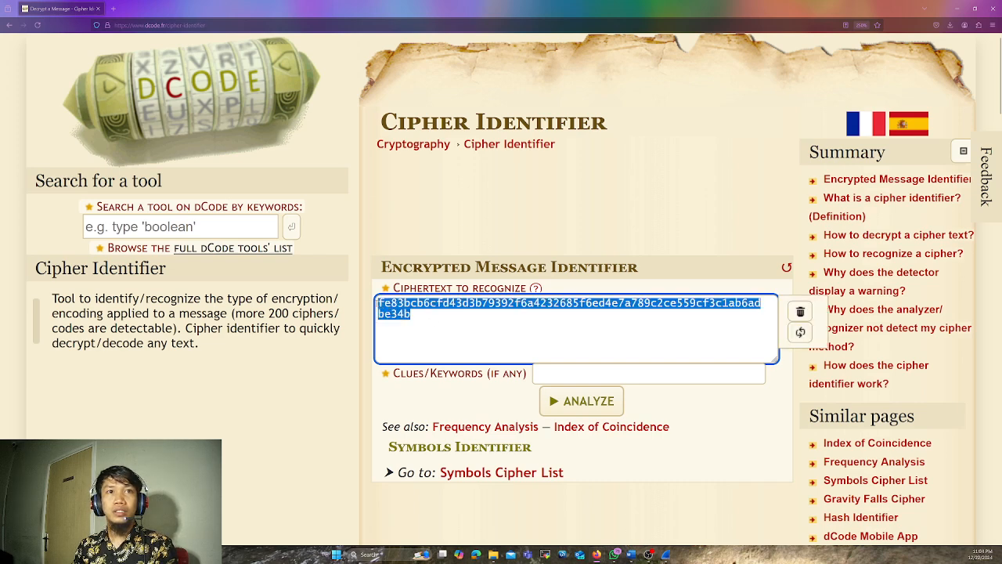
type("picoCTF{fe83bcb6cfd43d3b79392f6a4232685f6ed4e7a789c2ce559cf3c1ab6adbe34b}")
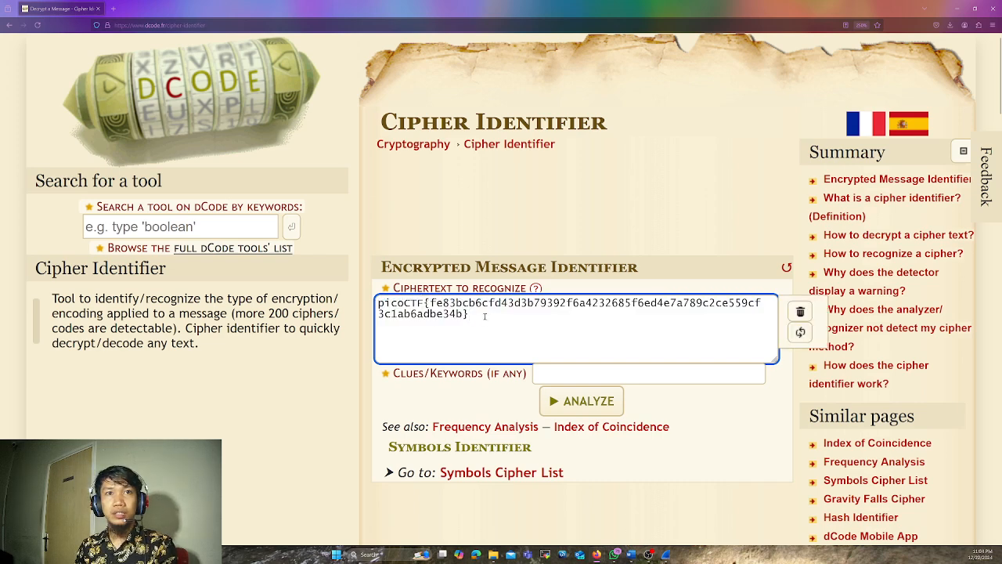
left_click_drag(427, 303, 379, 303)
key("BackSpace")
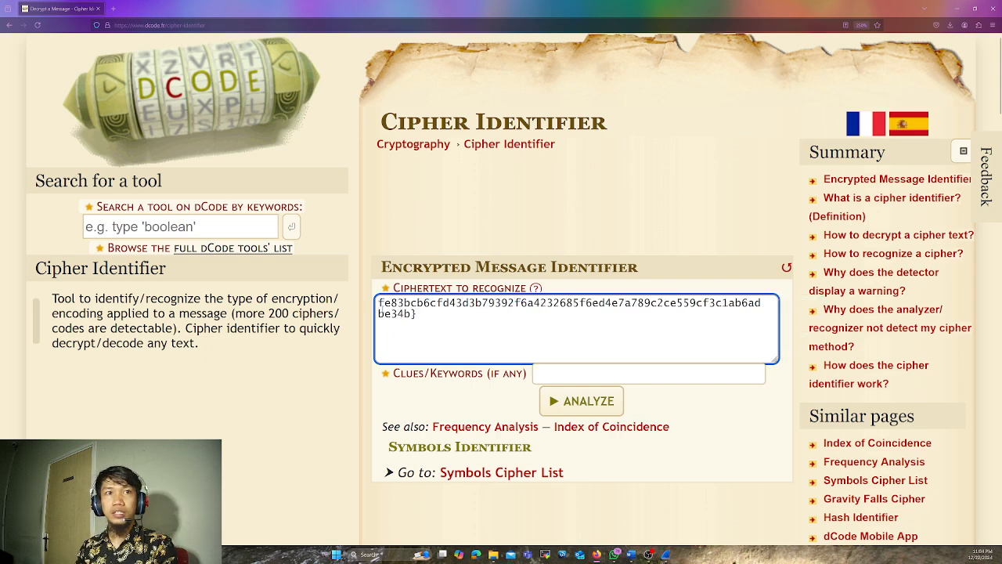
key("BackSpace")
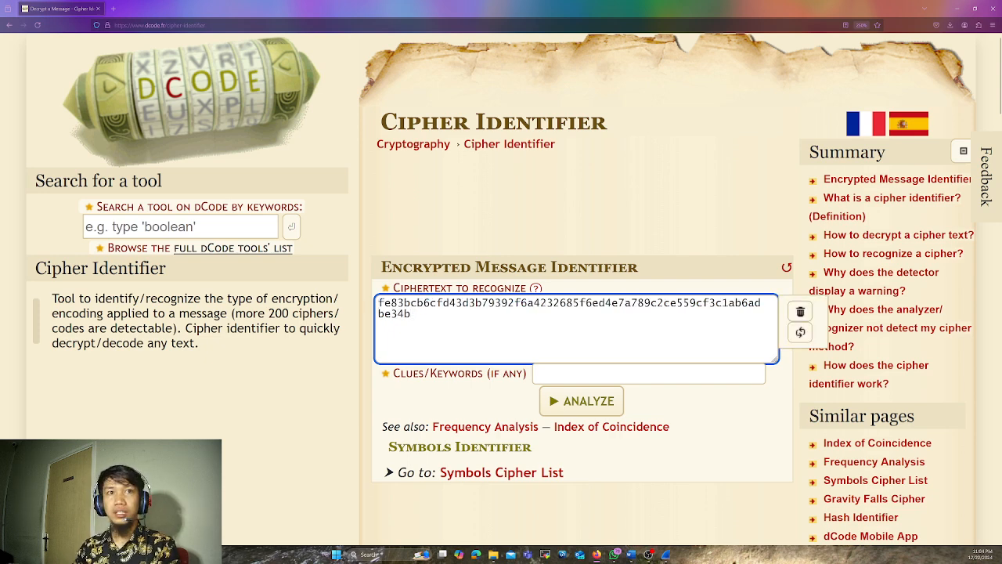
Analyze the ciphertext with the cipher identifier and open the SHA-256 tool from the suggested results
left_click(566, 404)
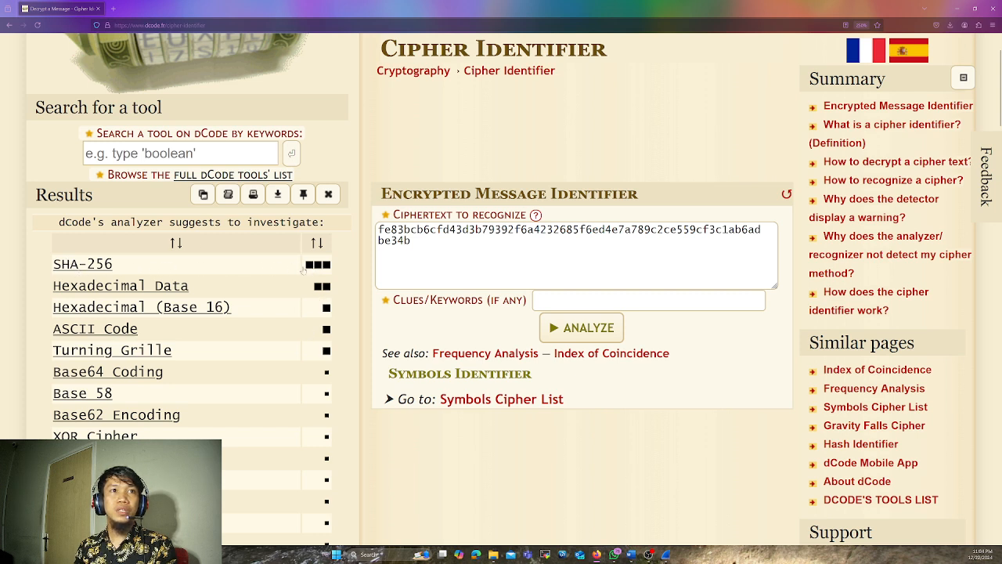
left_click(82, 264)
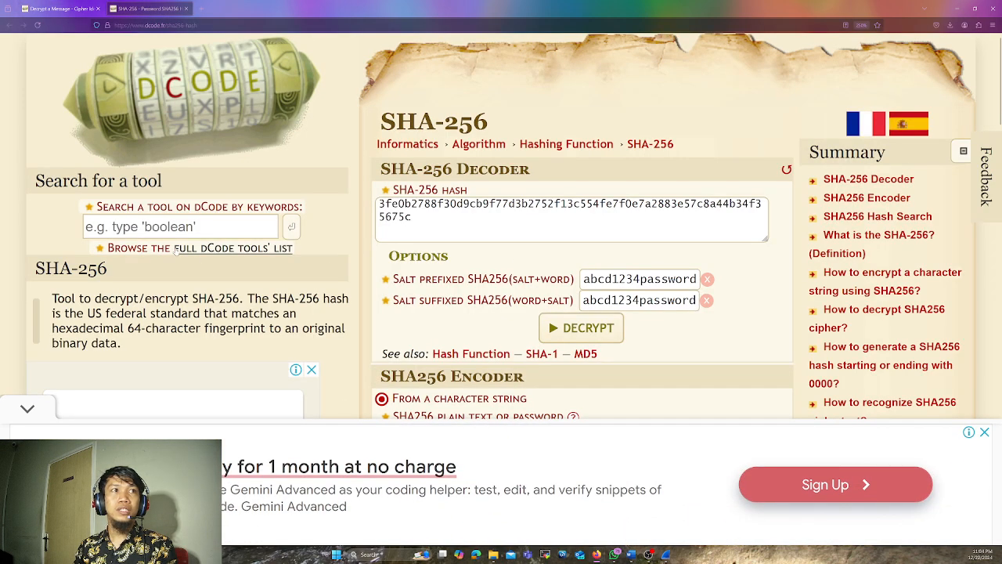
mouse_move(472, 233)
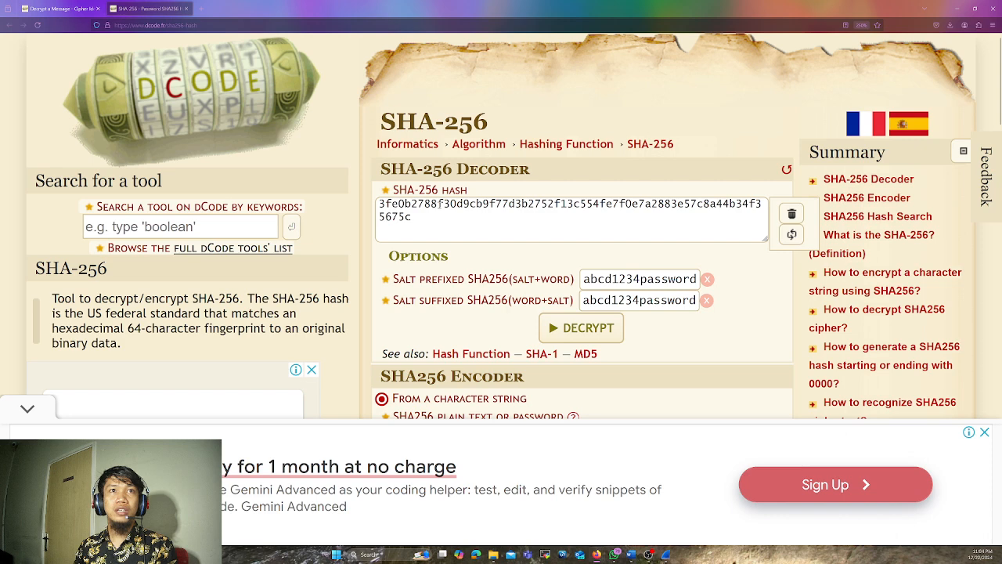
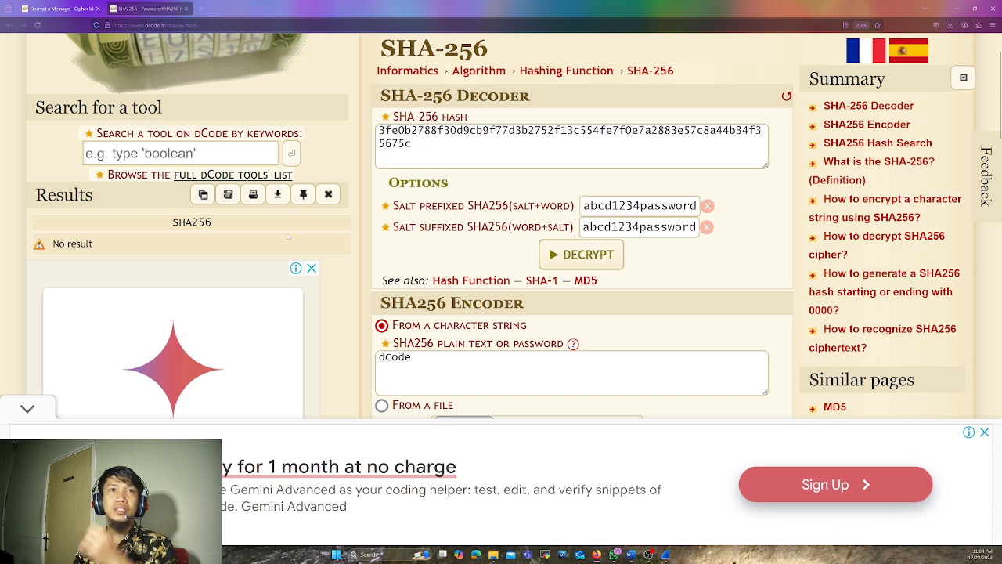
Clear both the prefixed and suffixed salt values in the SHA-256 decoder
left_click(447, 142)
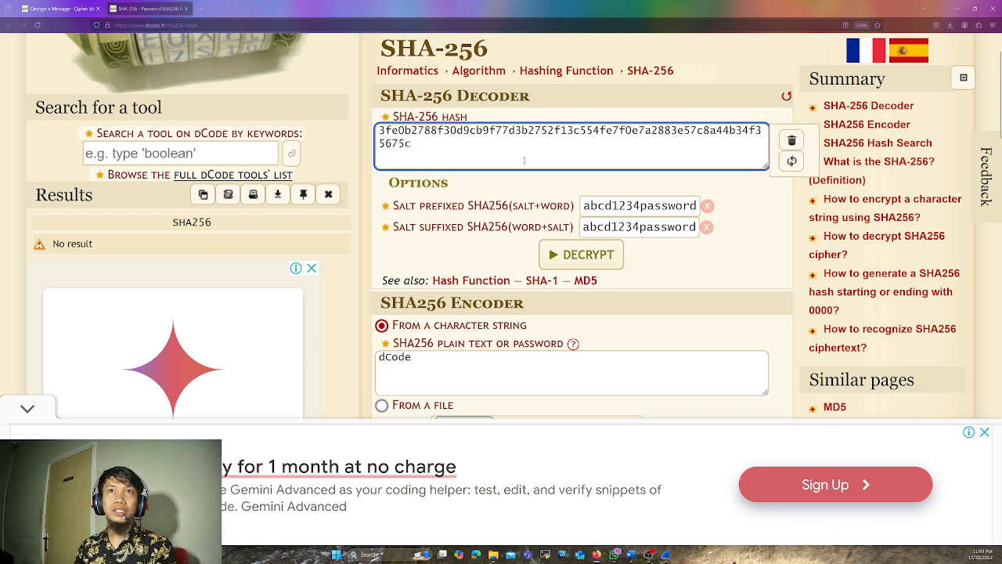
left_click(706, 227)
left_click(707, 206)
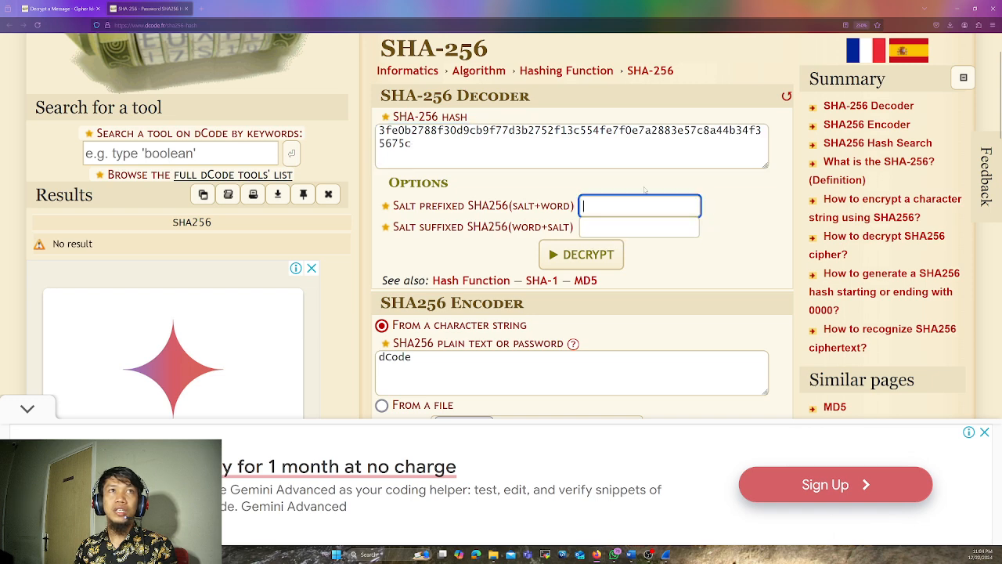
Return to the cipher identifier results and open the suggested Hexadecimal Data tool
left_click(25, 8)
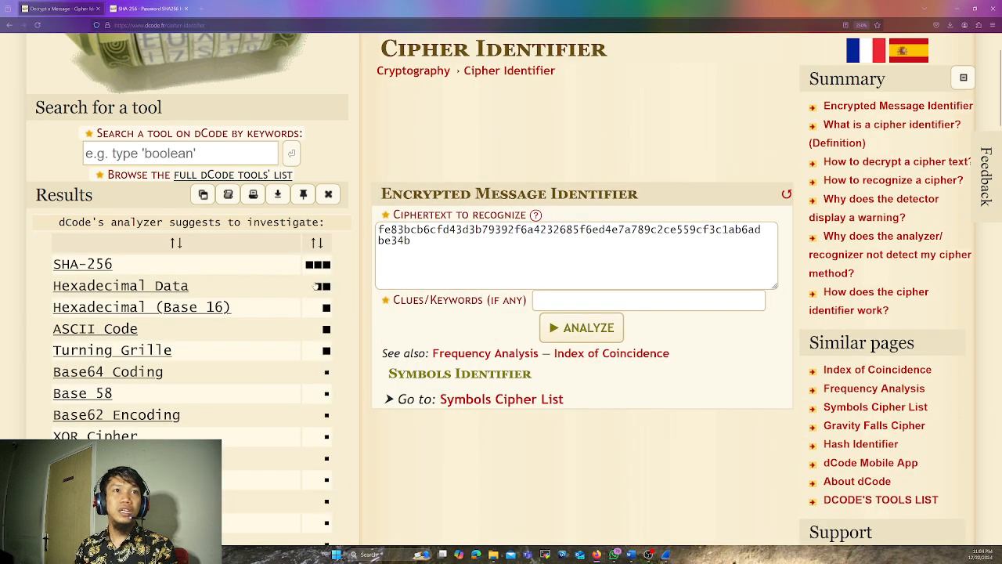
left_click(165, 289)
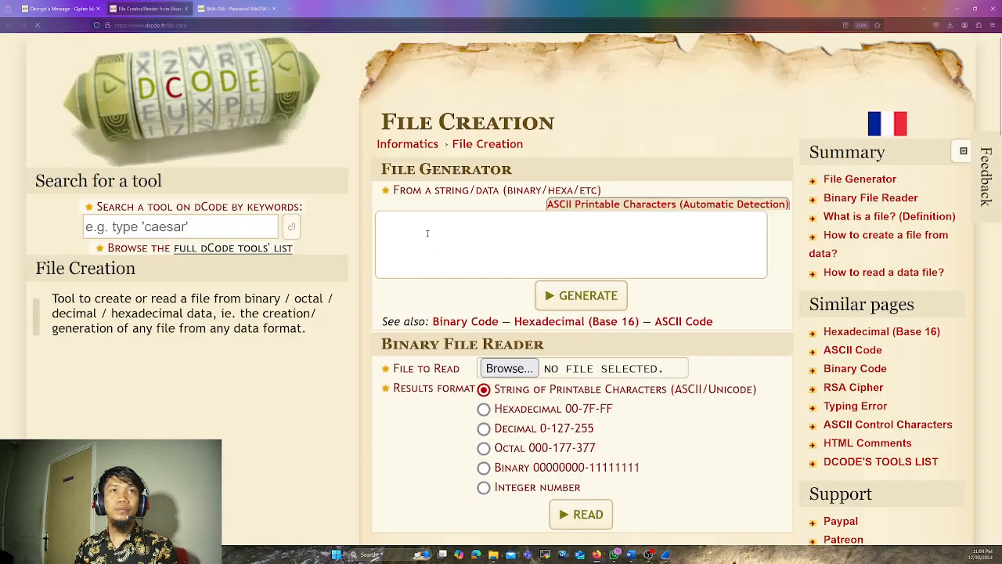
left_click(532, 232)
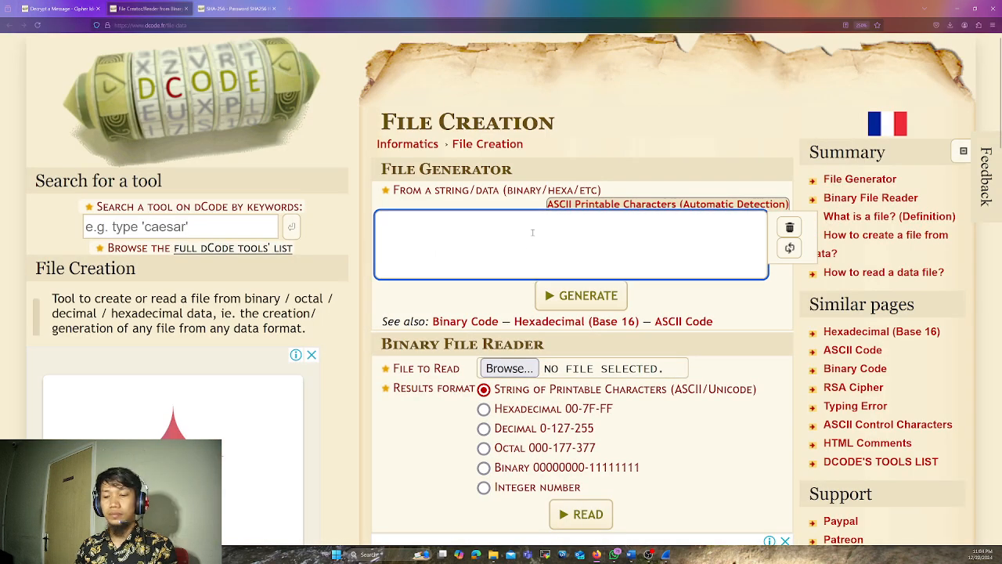
Copy the hash from the SHA-256 decoder into the File Creation page's file generator and generate a file from it
left_click(242, 8)
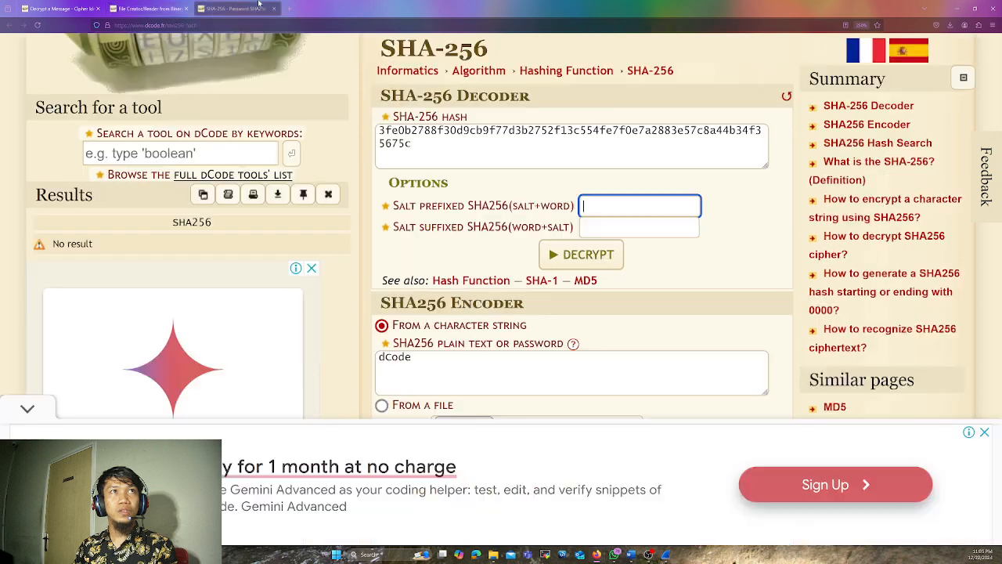
left_click_drag(470, 150, 359, 116)
key("ctrl+c")
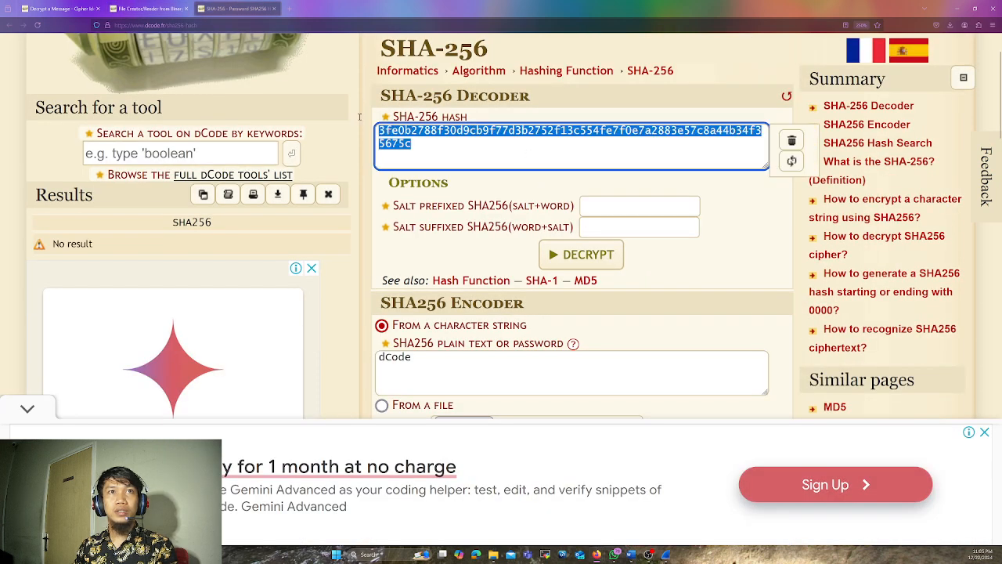
left_click(149, 7)
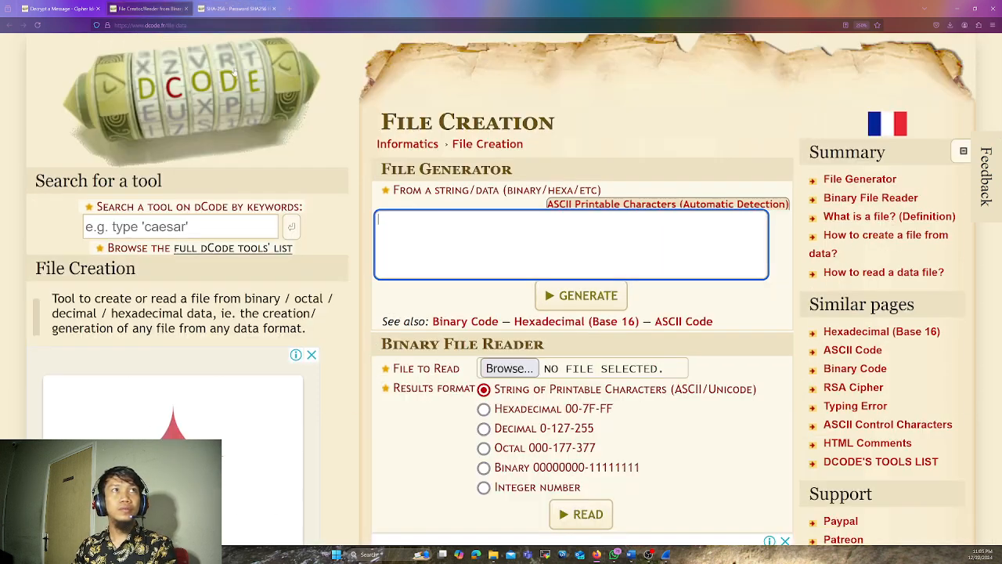
key("ctrl+v")
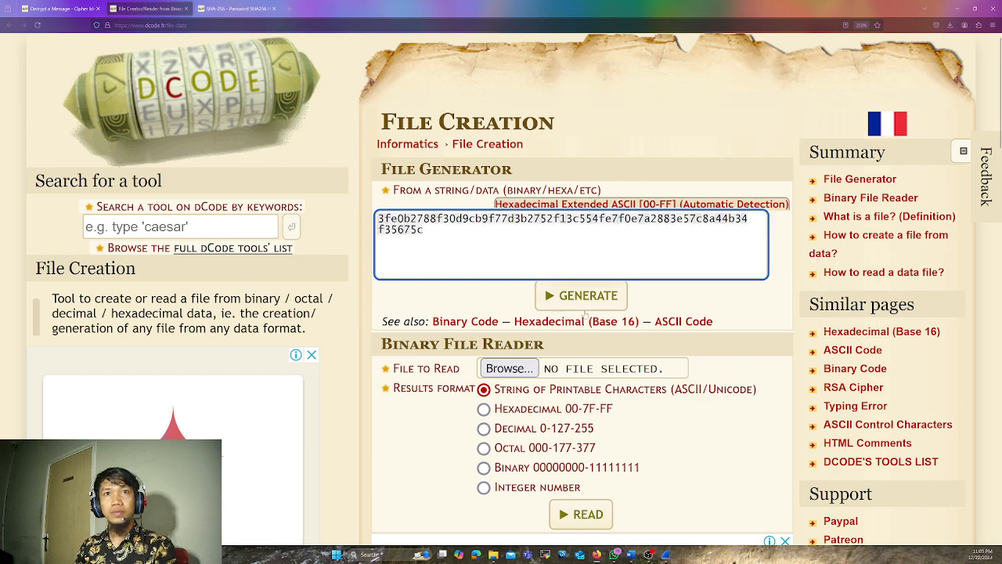
left_click(586, 303)
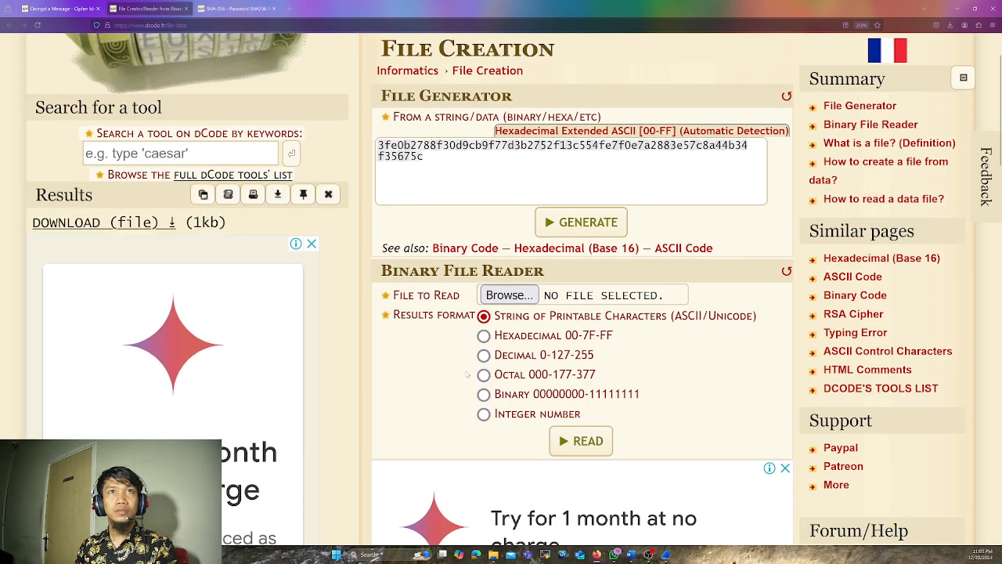
Download the generated file and open dcode-file(5) from the Downloads folder in Notepad, for this time only
left_click(103, 224)
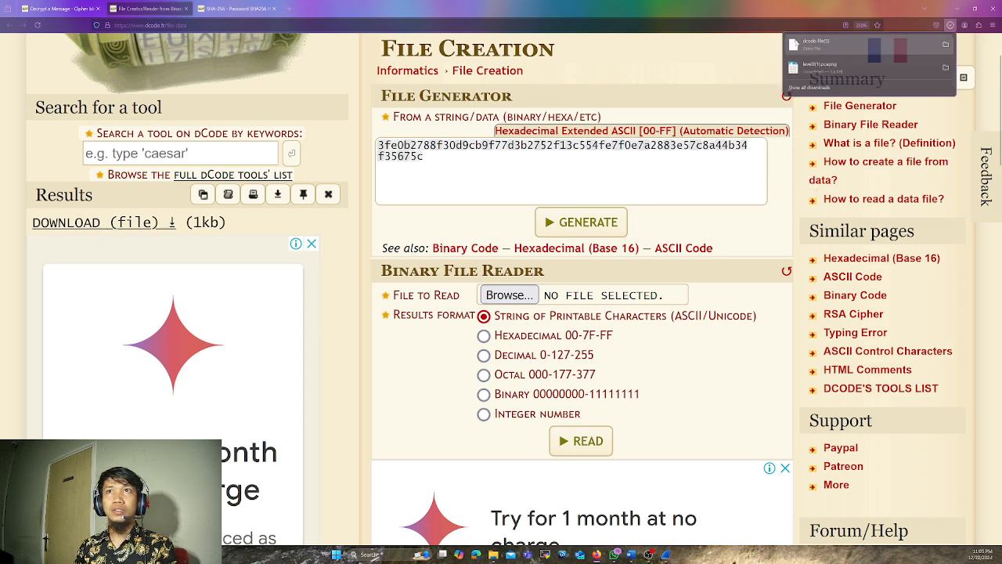
left_click(819, 43)
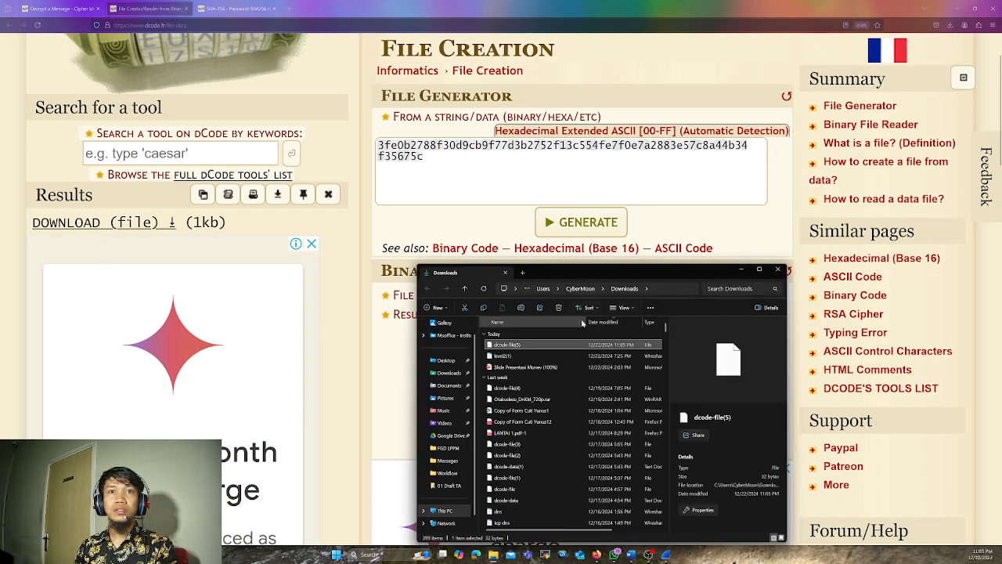
double_click(530, 346)
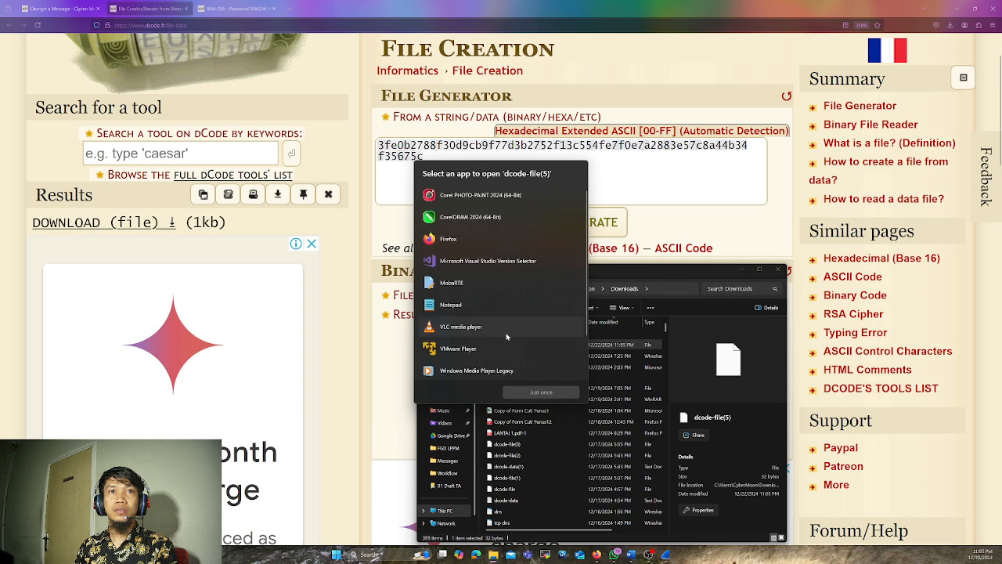
left_click(451, 306)
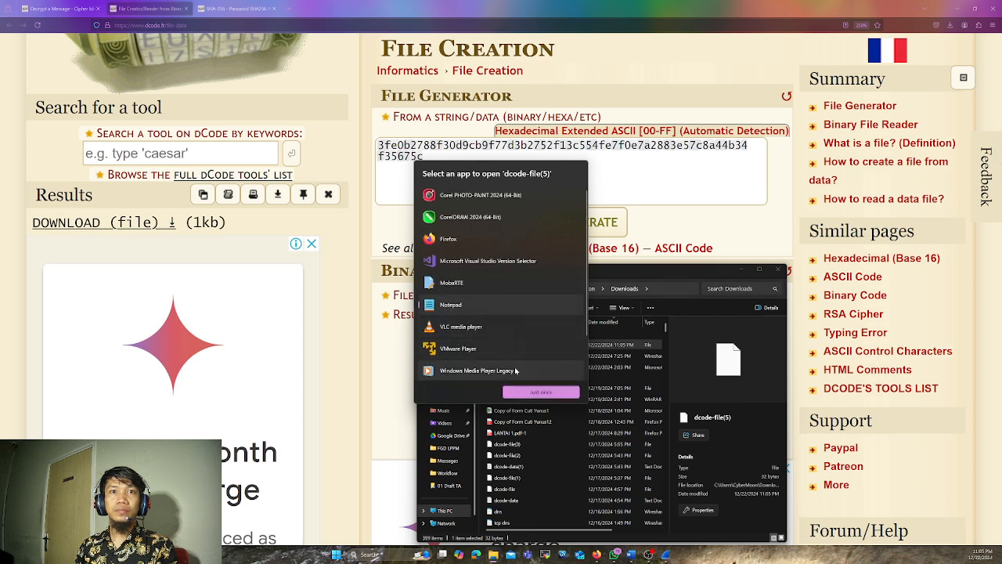
left_click(536, 394)
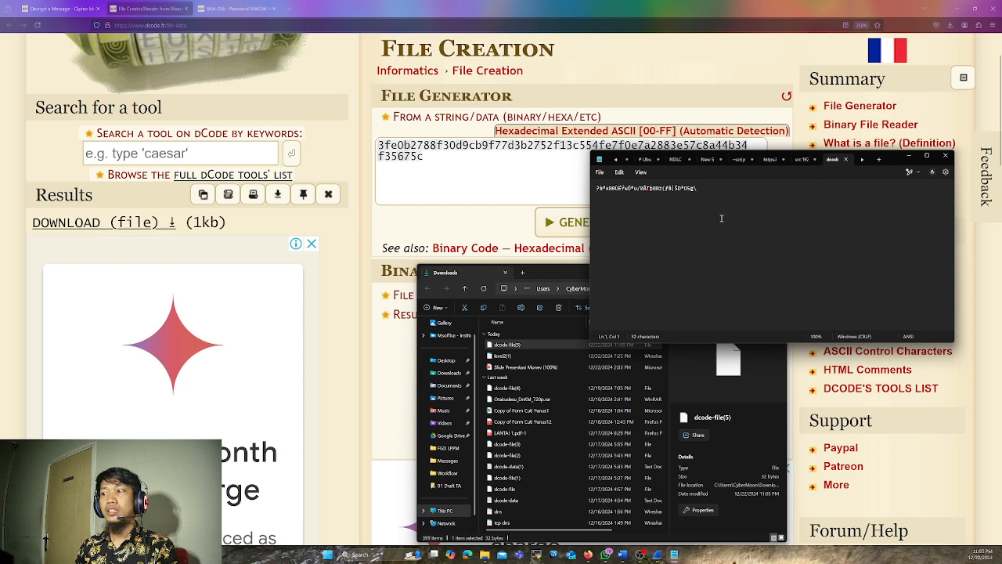
Examine the contents of dcode-file(5) at a larger text size, close the file and minimize Notepad
scroll(695, 192, "up", 2)
scroll(726, 200, "up", 6)
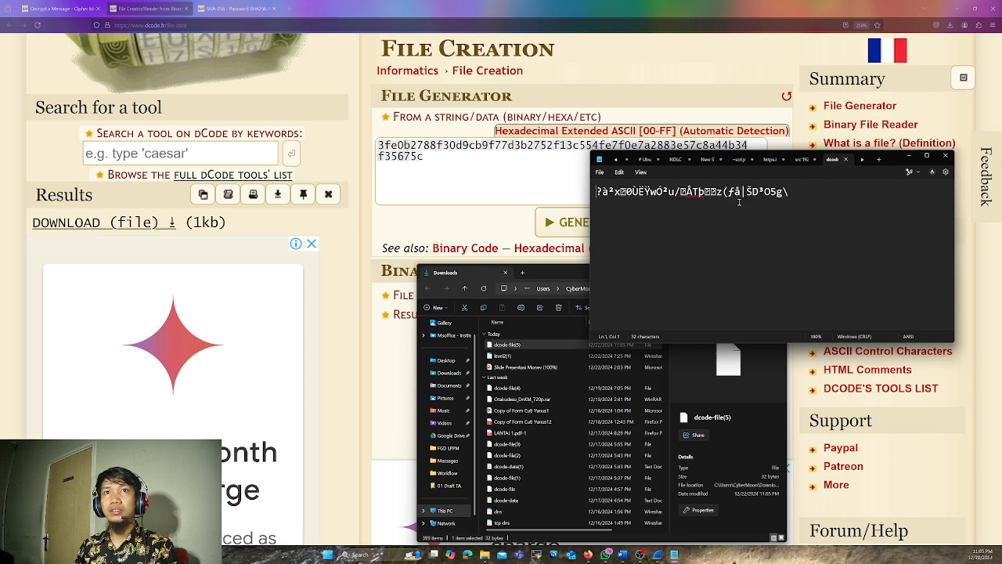
scroll(774, 193, "down", 6)
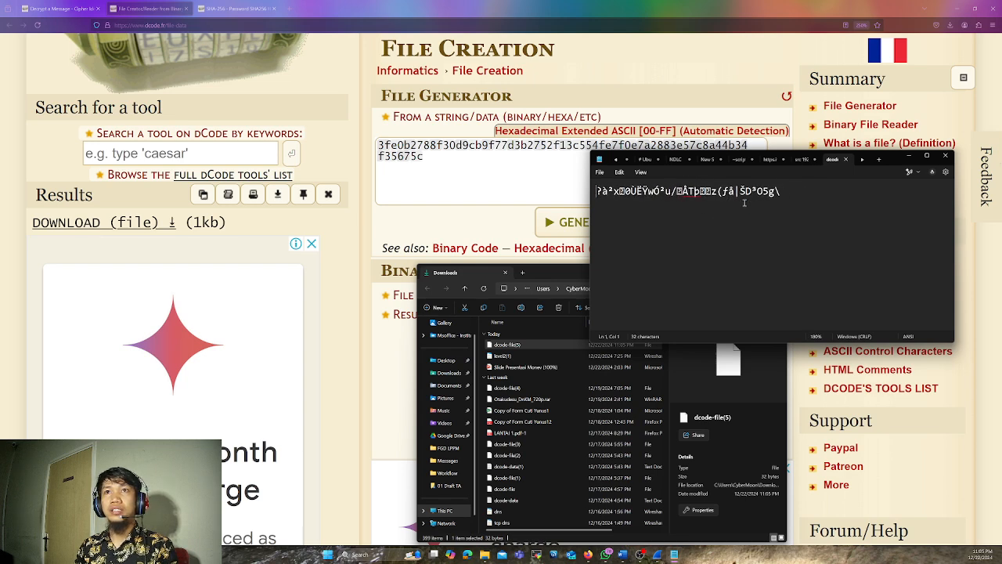
left_click(845, 159)
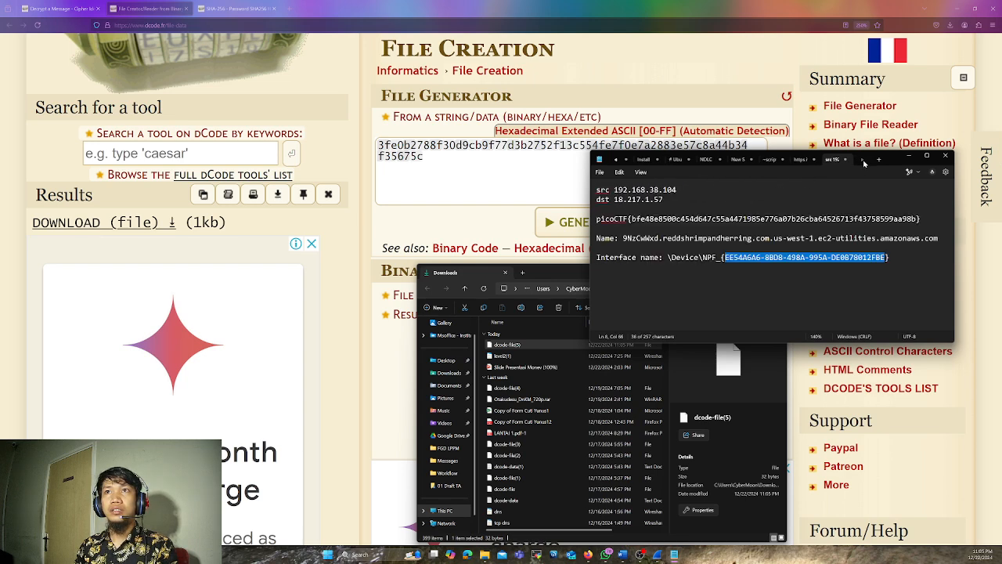
left_click(906, 156)
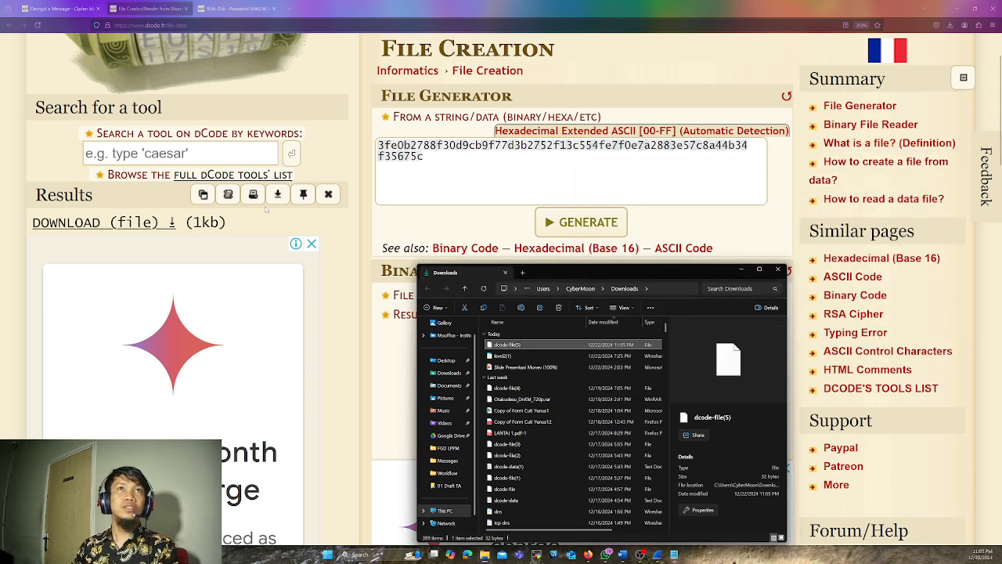
Close the Downloads window and the File Creation and SHA-256 pages, and minimize the browser to return to Wireshark
scroll(475, 201, "down", 1)
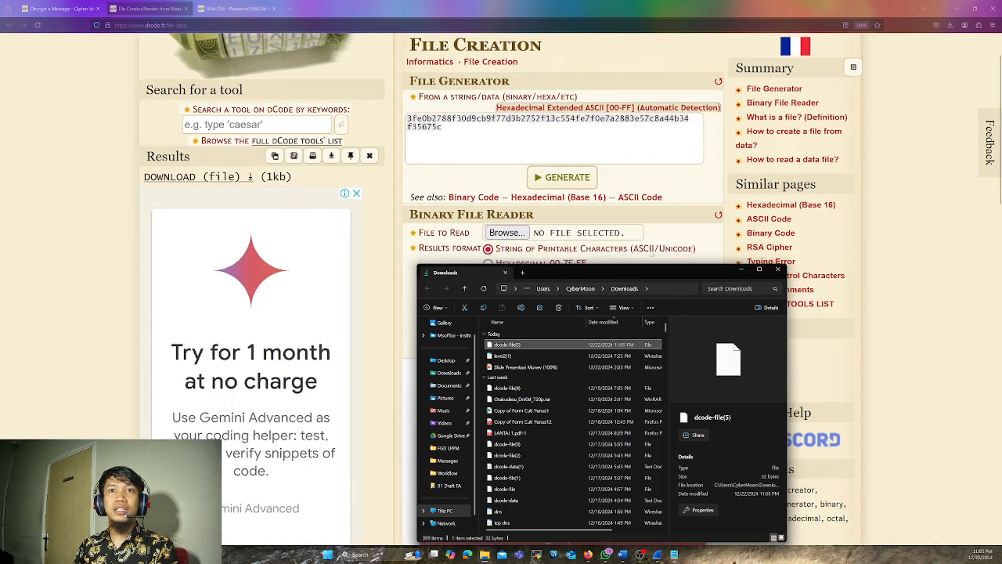
left_click(778, 271)
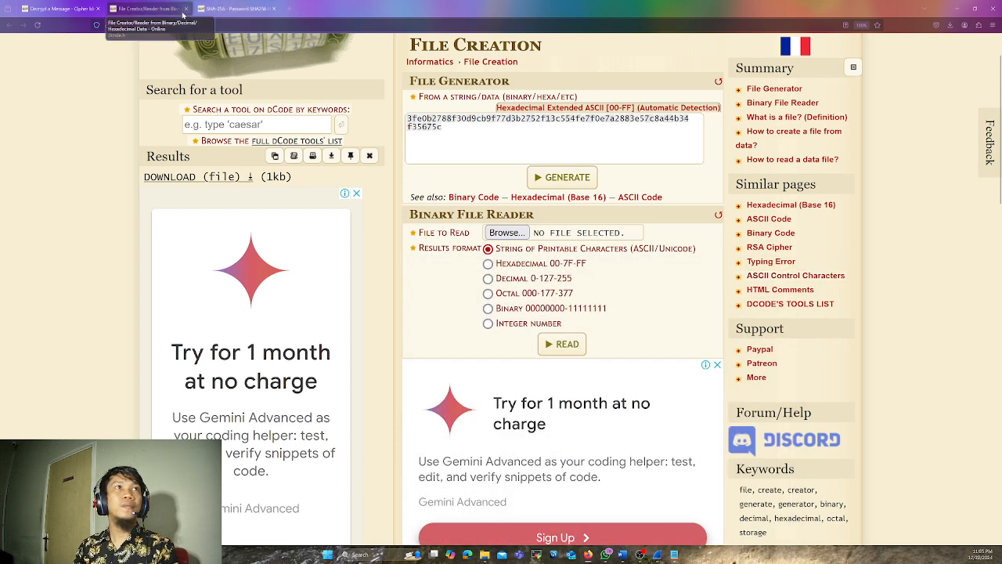
left_click(185, 9)
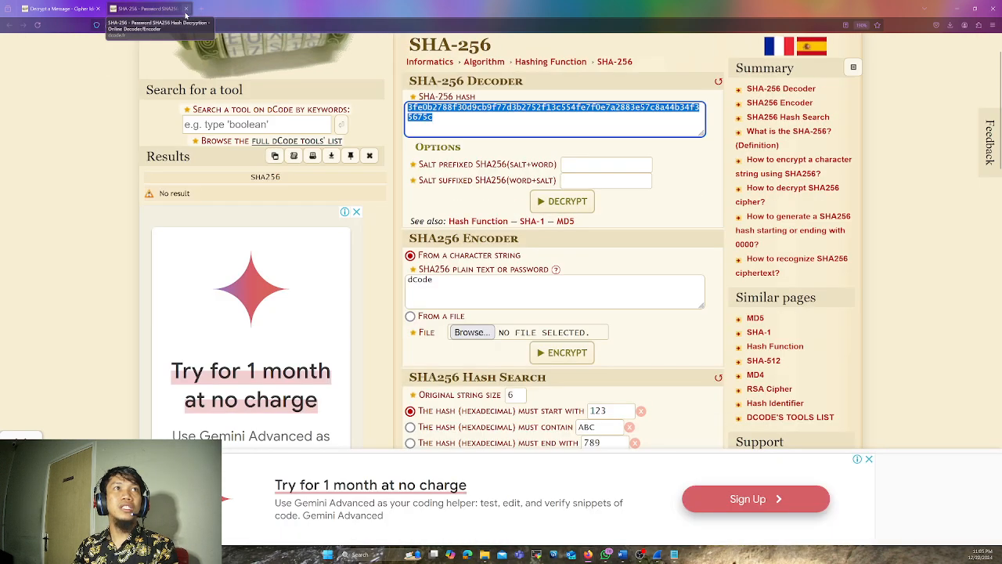
left_click(186, 8)
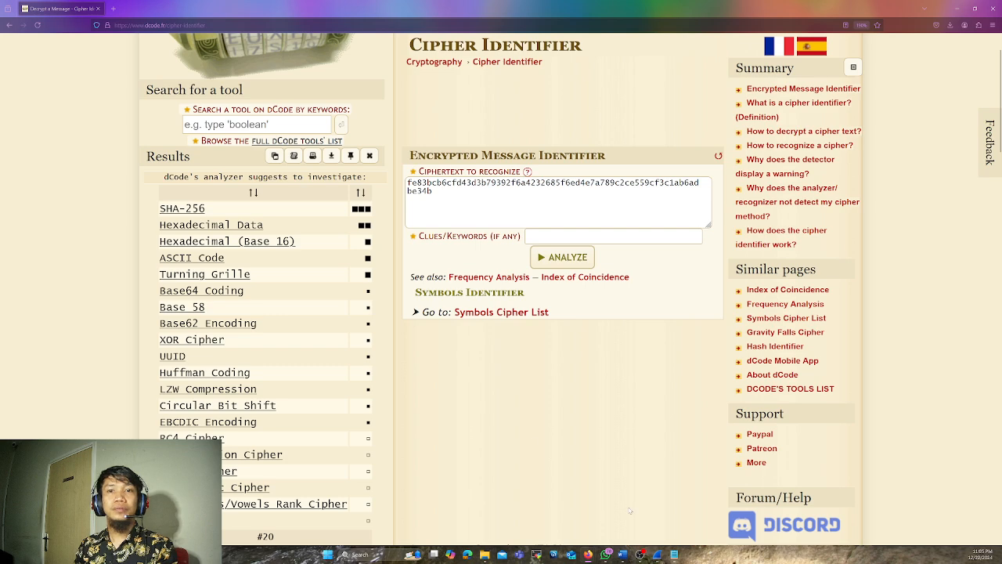
left_click(957, 9)
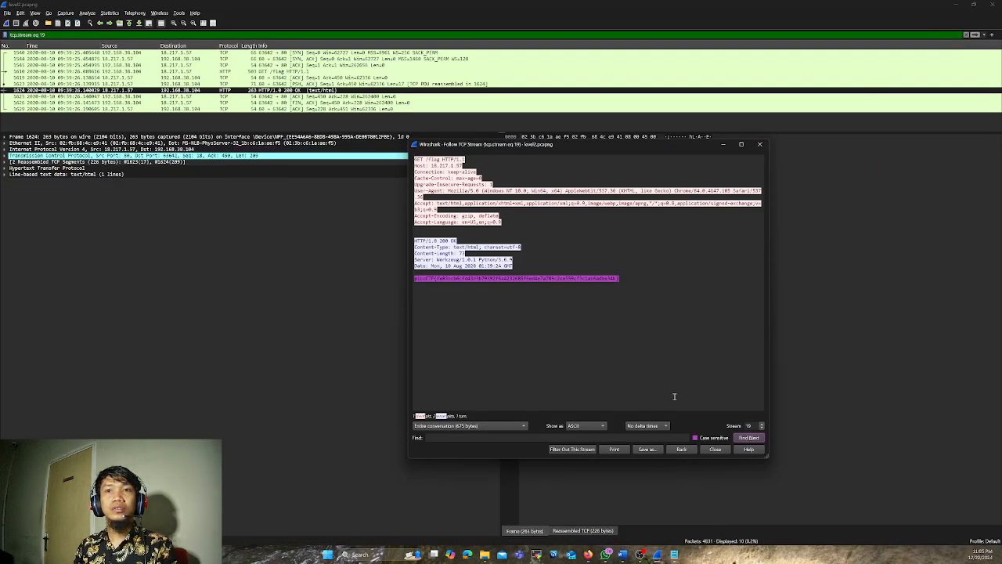
Advance the followed TCP stream of level2.pcapng from stream 19 to stream 25
left_click(761, 424)
left_click(761, 425)
left_click(761, 424)
left_click(761, 424)
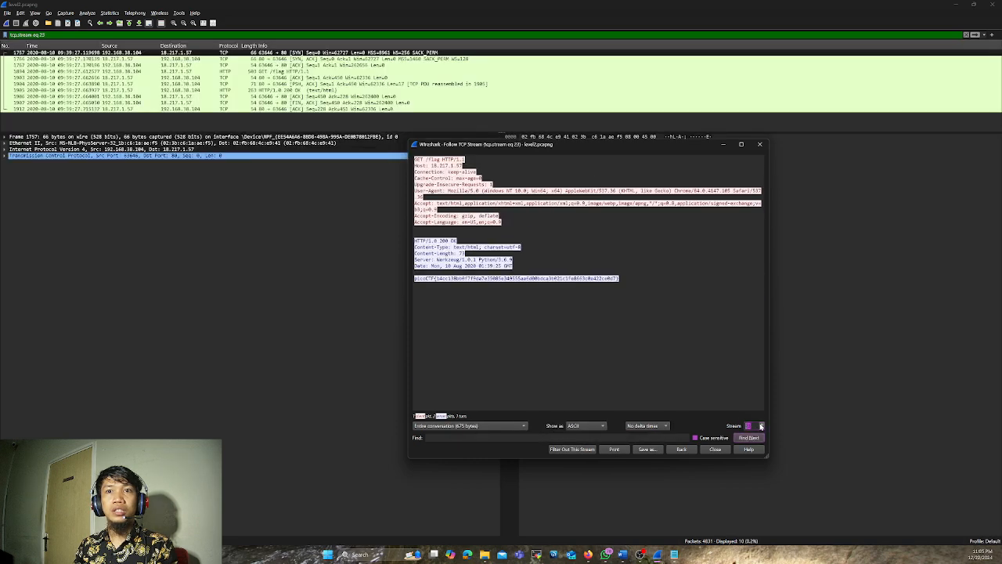
left_click(761, 425)
left_click(761, 424)
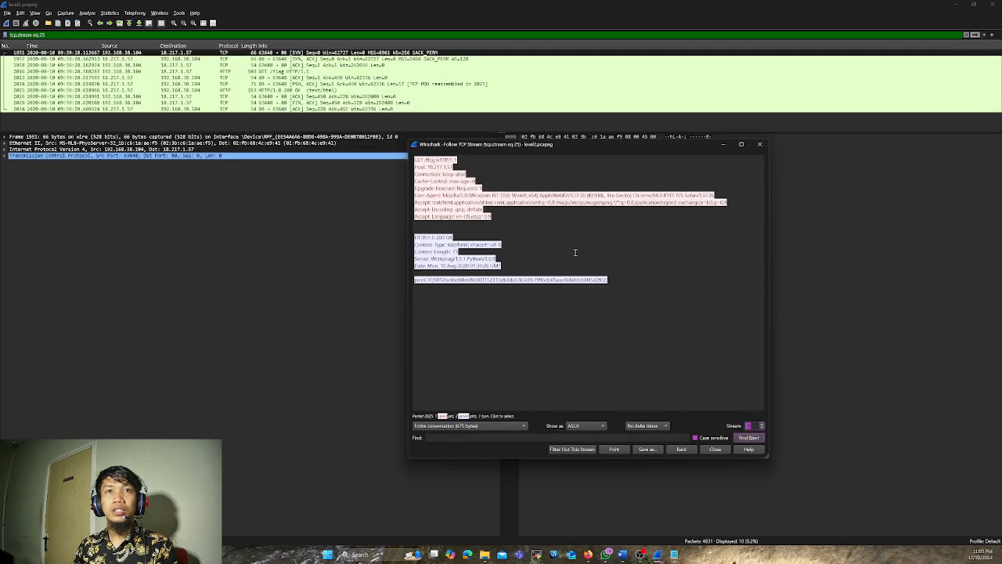
Enlarge the text of stream 25, widen and reposition its window, and highlight the picoCTF flag line
scroll(574, 252, "up", 3)
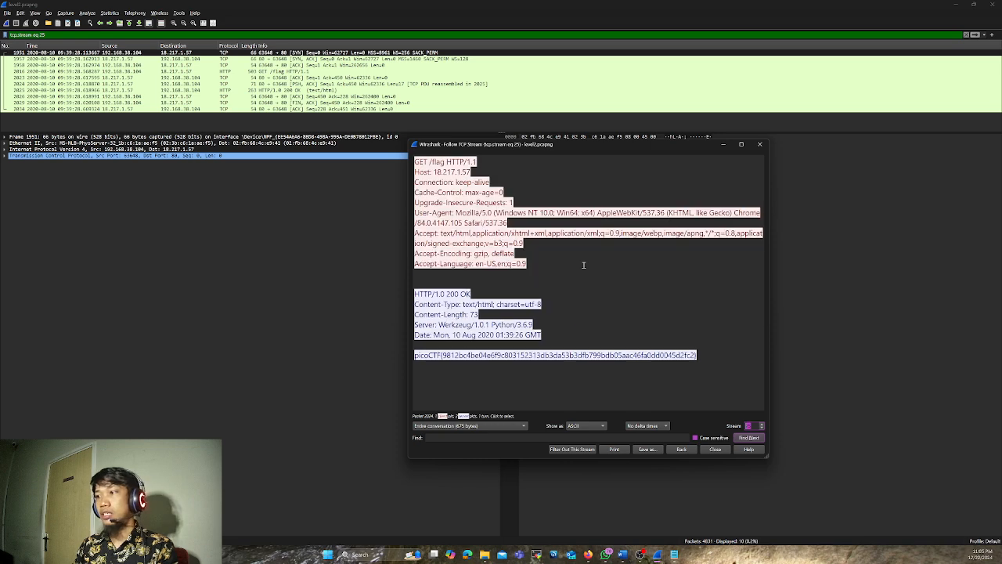
scroll(584, 264, "up", 1)
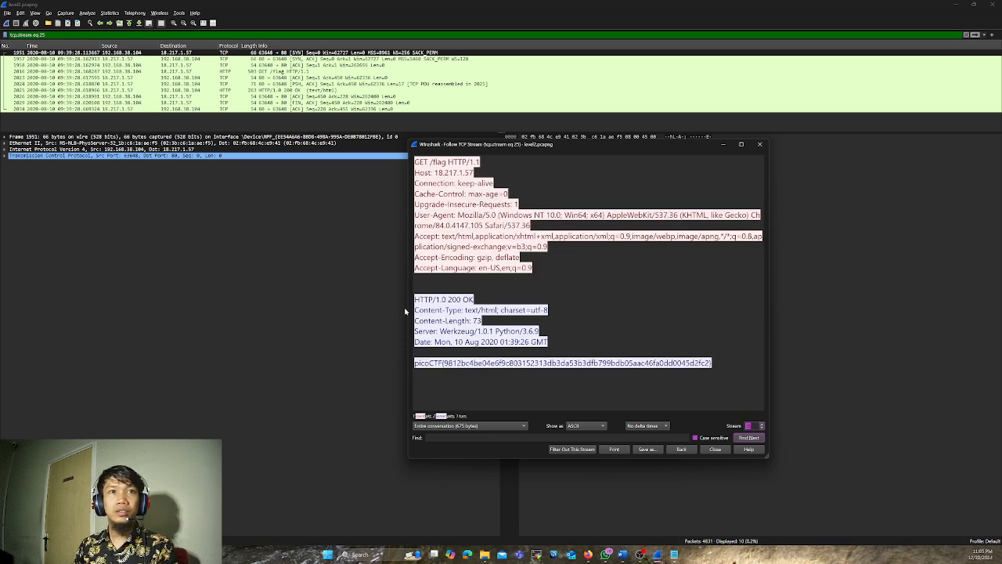
left_click_drag(407, 309, 181, 309)
left_click_drag(418, 145, 566, 101)
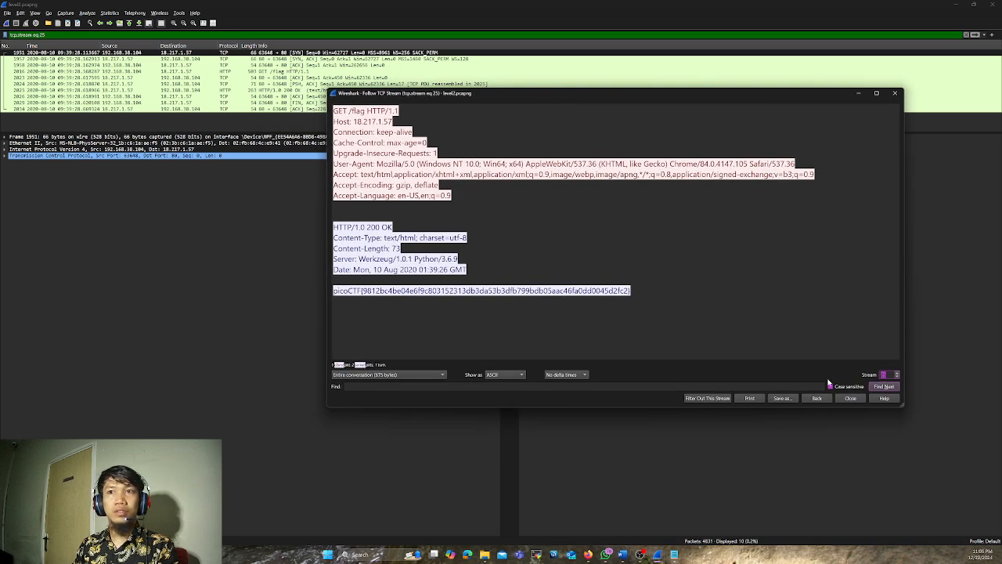
scroll(653, 275, "up", 2)
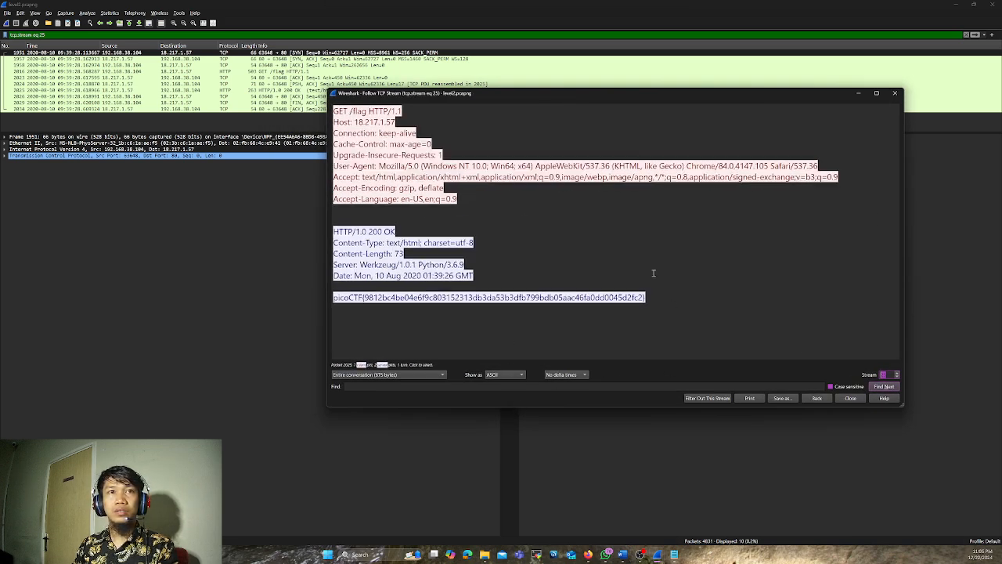
left_click(378, 338)
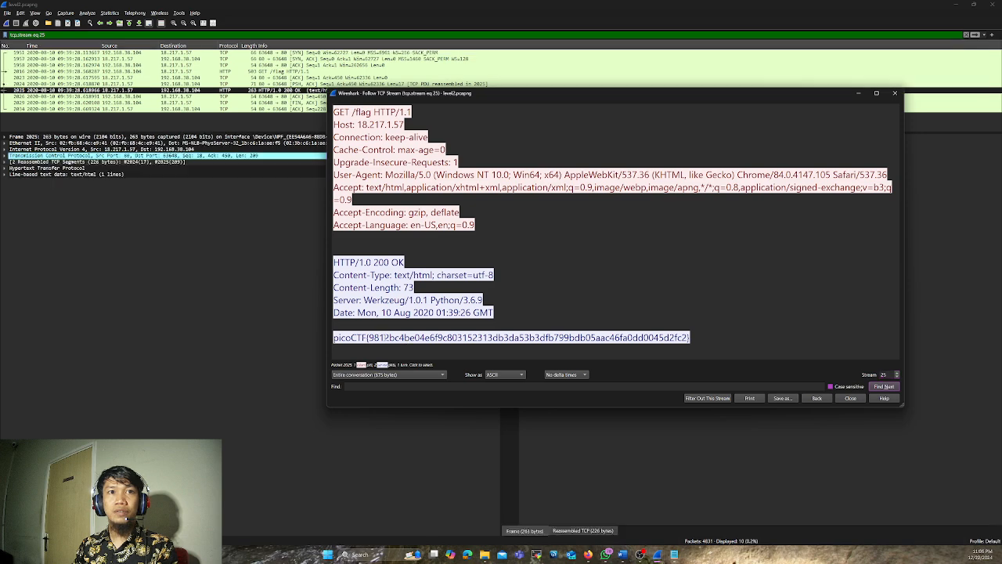
left_click_drag(335, 338, 734, 344)
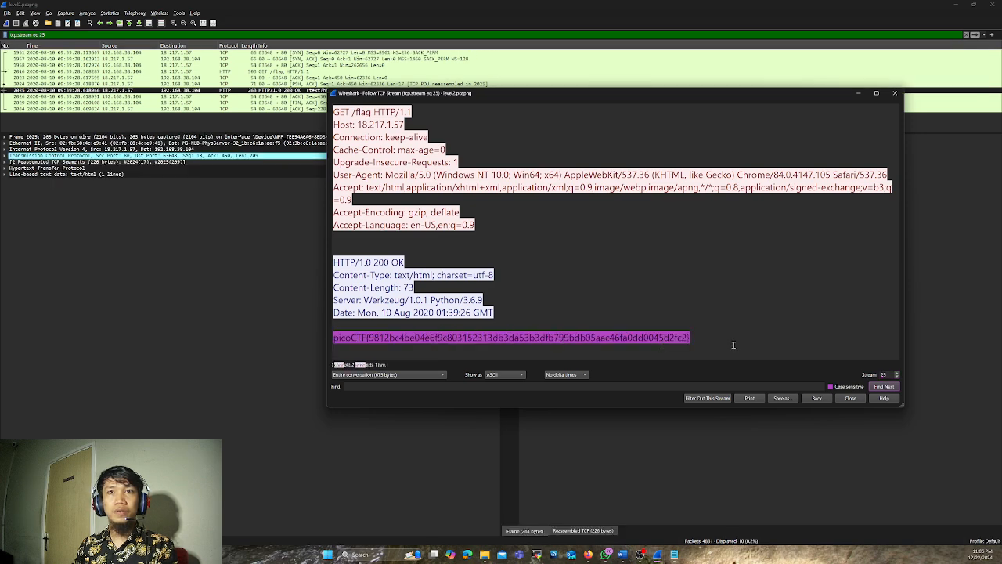
Step through the following TCP streams up to stream 39 to check their responses for further picoCTF flags
left_click(898, 375)
left_click(898, 375)
left_click(897, 375)
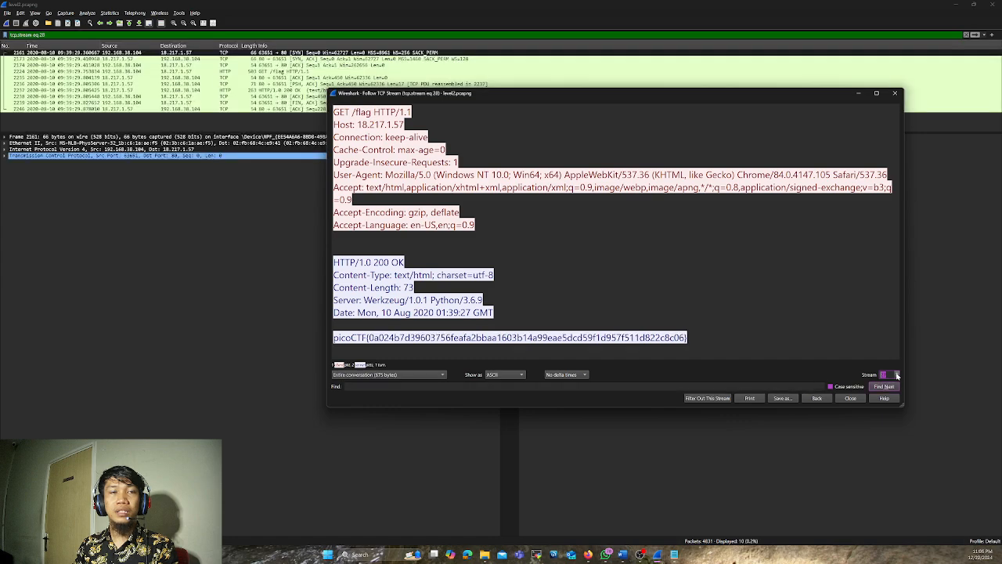
left_click(898, 375)
left_click(897, 375)
left_click(897, 375)
left_click(898, 375)
left_click(897, 375)
left_click(897, 375)
left_click(897, 376)
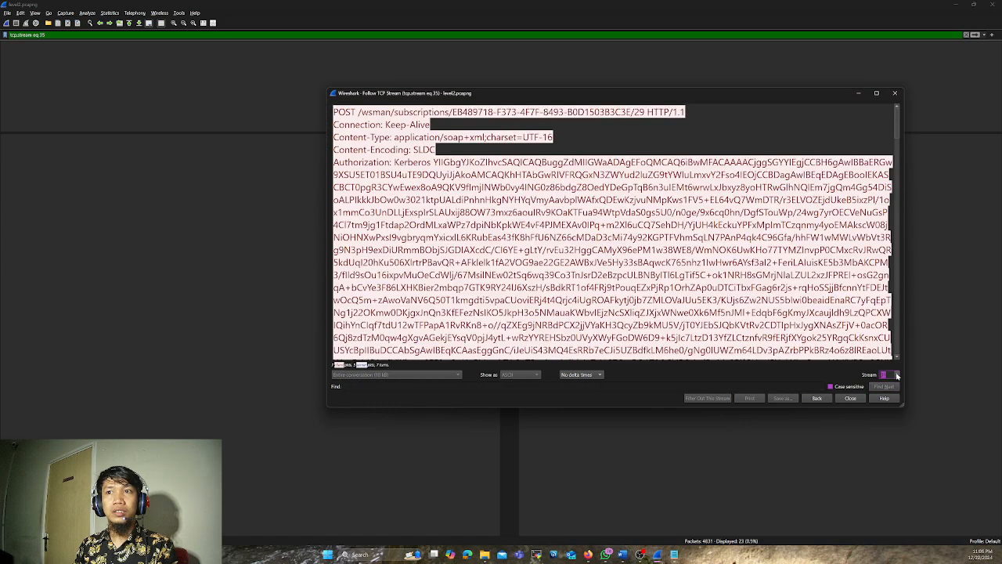
left_click(898, 375)
Advance the followed TCP stream of level2.pcapng from stream 39 to stream 53, checking each response for a picoCTF flag
left_click(898, 375)
left_click(898, 375)
left_click(897, 375)
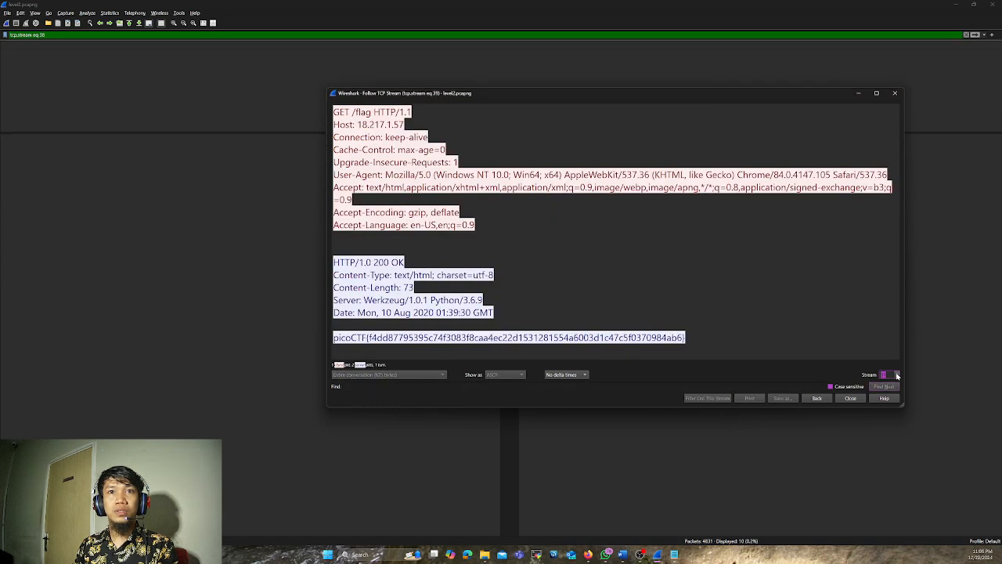
left_click(898, 375)
left_click(898, 375)
left_click(897, 375)
left_click(897, 375)
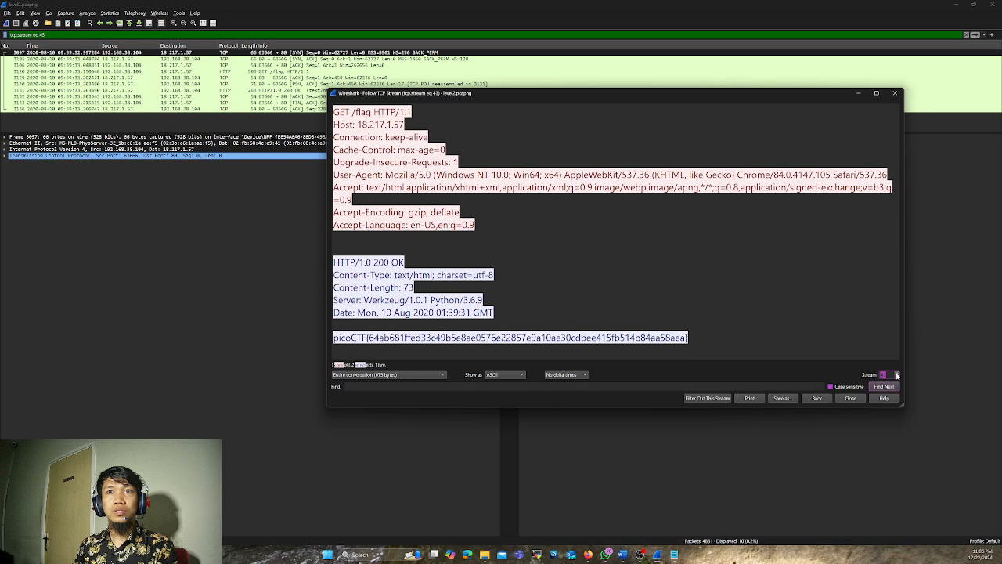
left_click(897, 375)
left_click(897, 375)
left_click(897, 375)
left_click(897, 375)
left_click(897, 375)
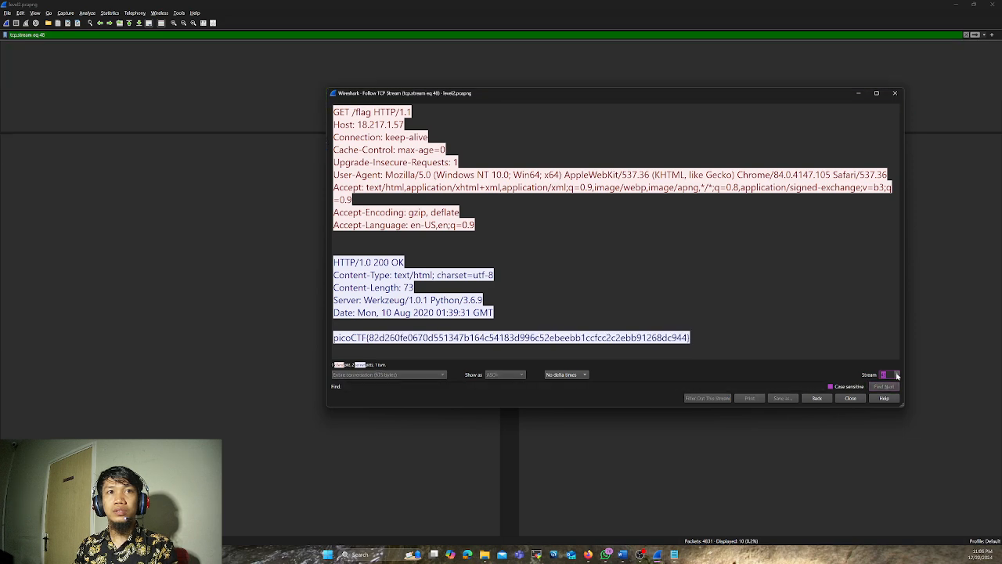
left_click(898, 375)
left_click(898, 375)
left_click(897, 375)
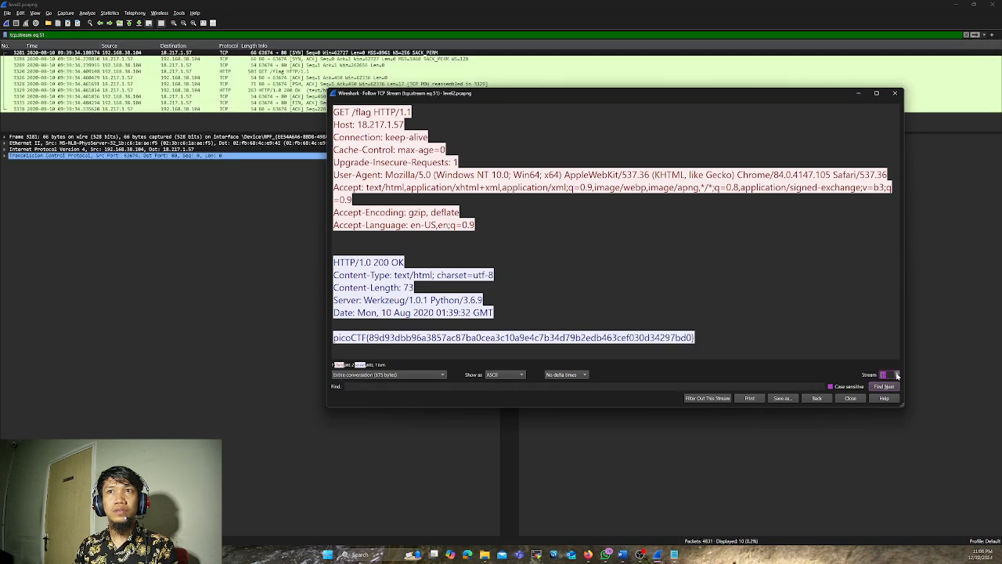
left_click(898, 375)
left_click(897, 375)
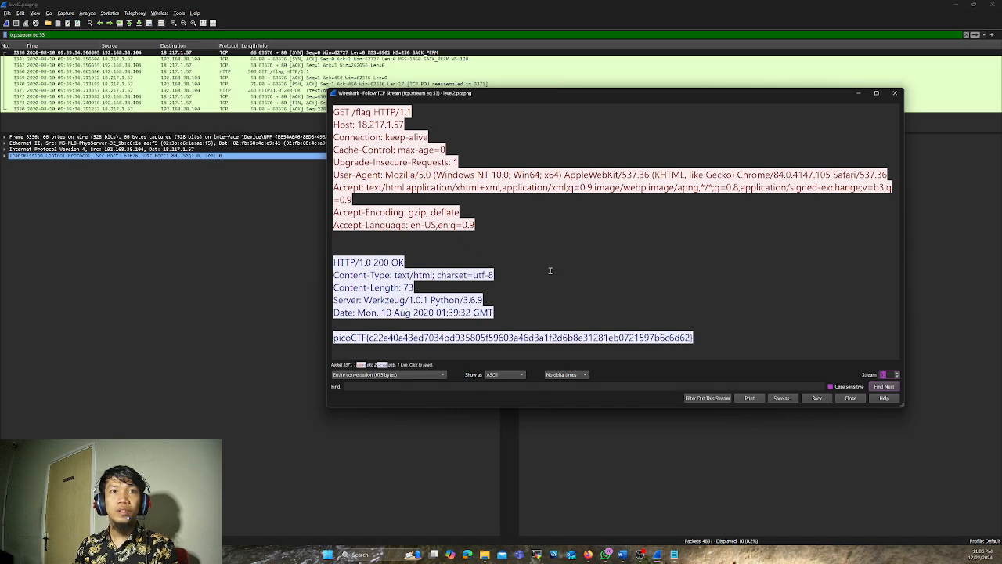
Reposition the stream 53 window, jump to the packet carrying its picoCTF flag and highlight the start of the flag line
left_click_drag(500, 94, 557, 84)
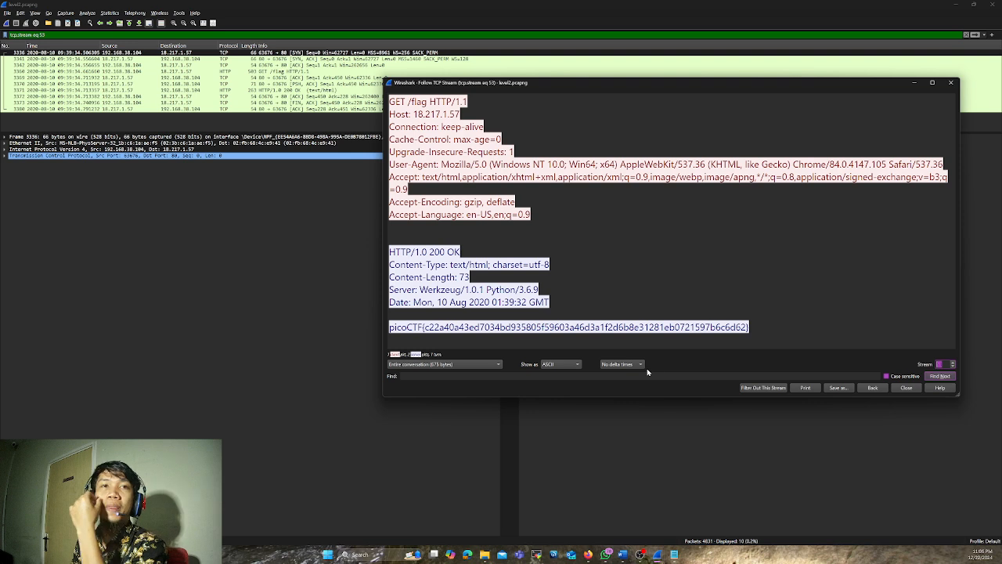
left_click(605, 327)
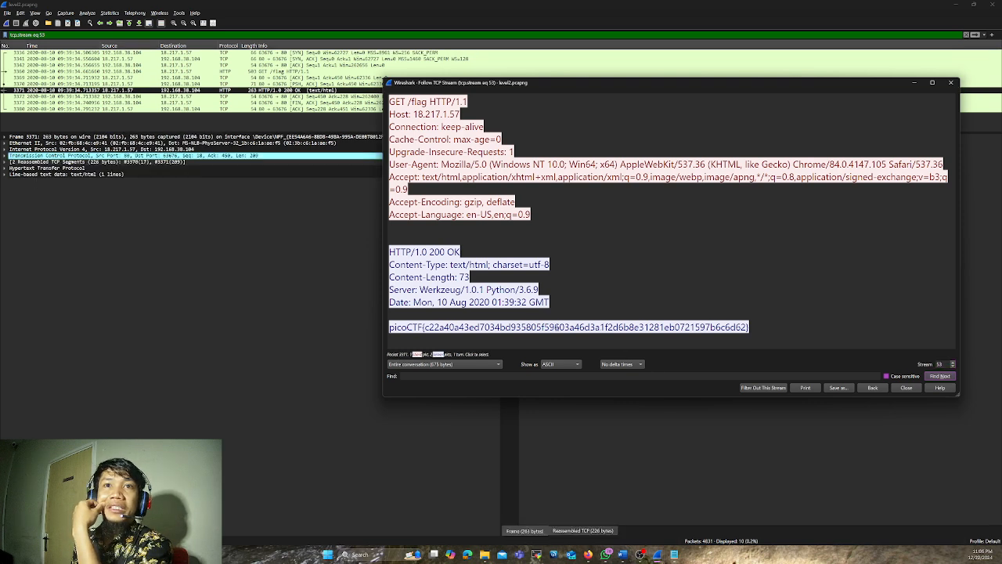
left_click_drag(394, 327, 423, 328)
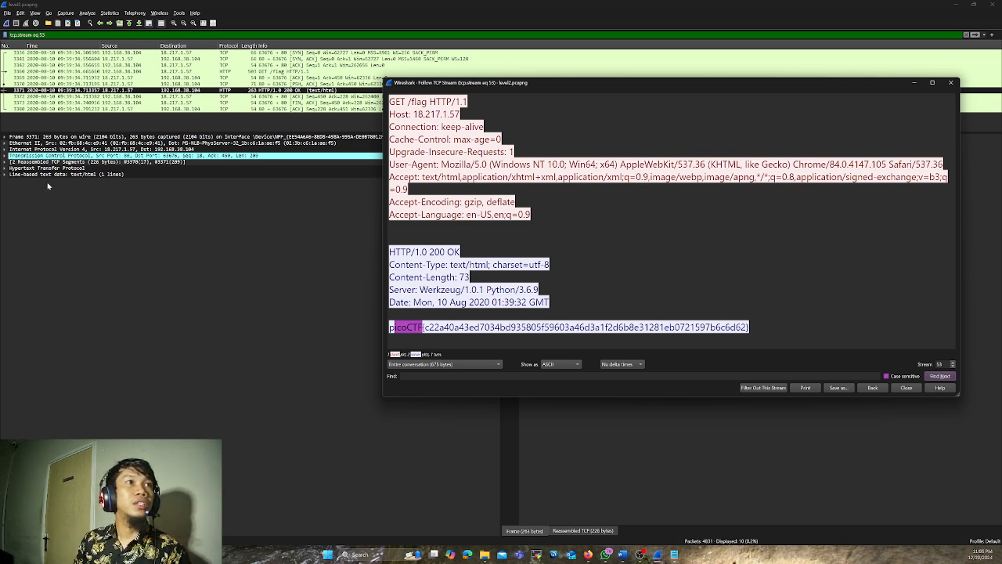
Expand the line-based text, Hypertext Transfer Protocol, reassembled TCP segments and Internet Protocol details of packet 3371
left_click(4, 176)
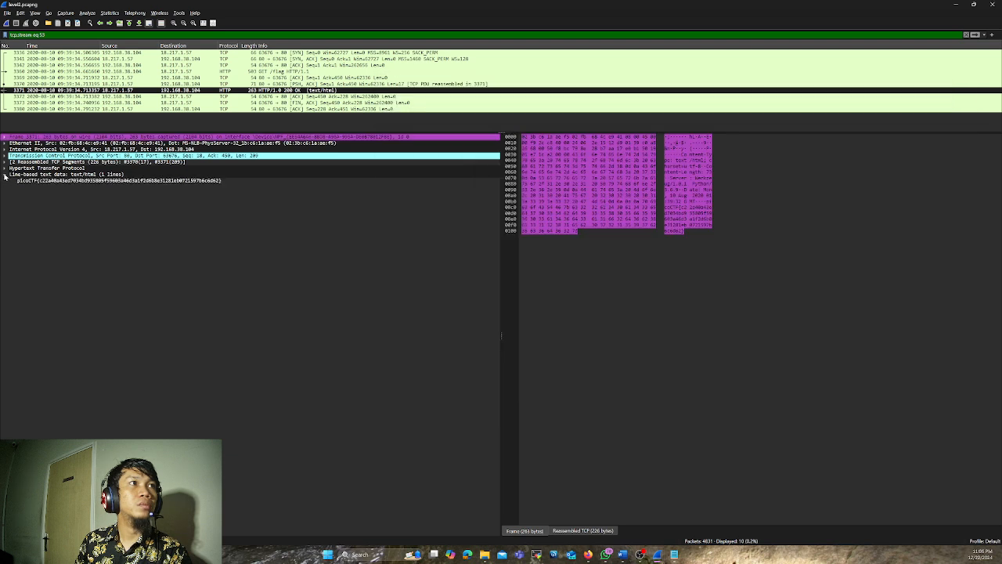
left_click(6, 168)
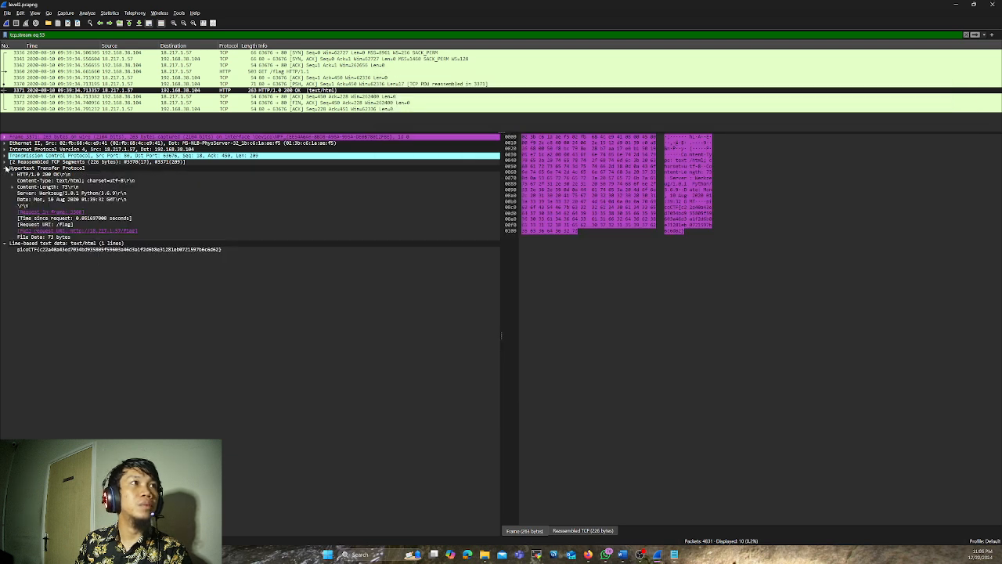
left_click(5, 162)
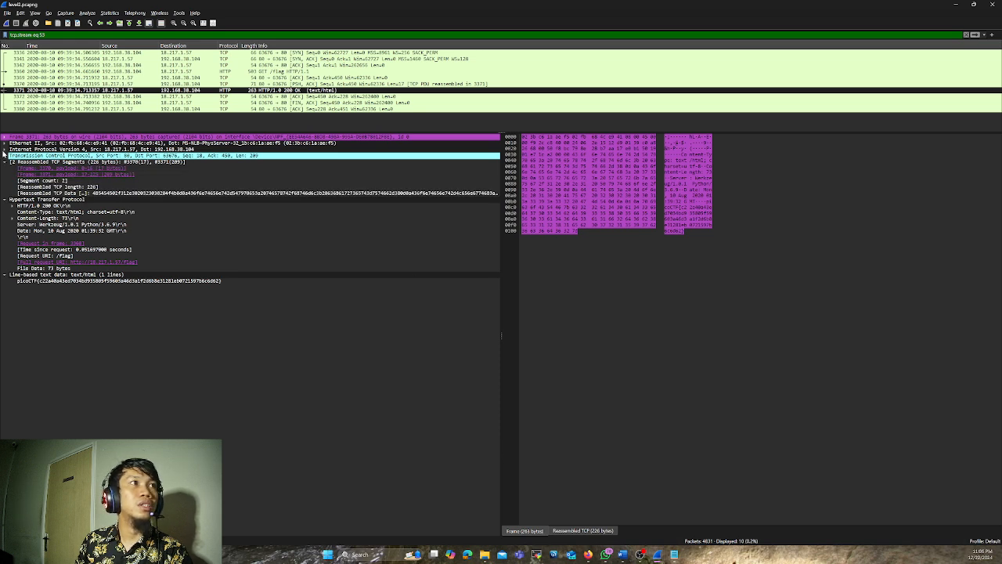
left_click(5, 150)
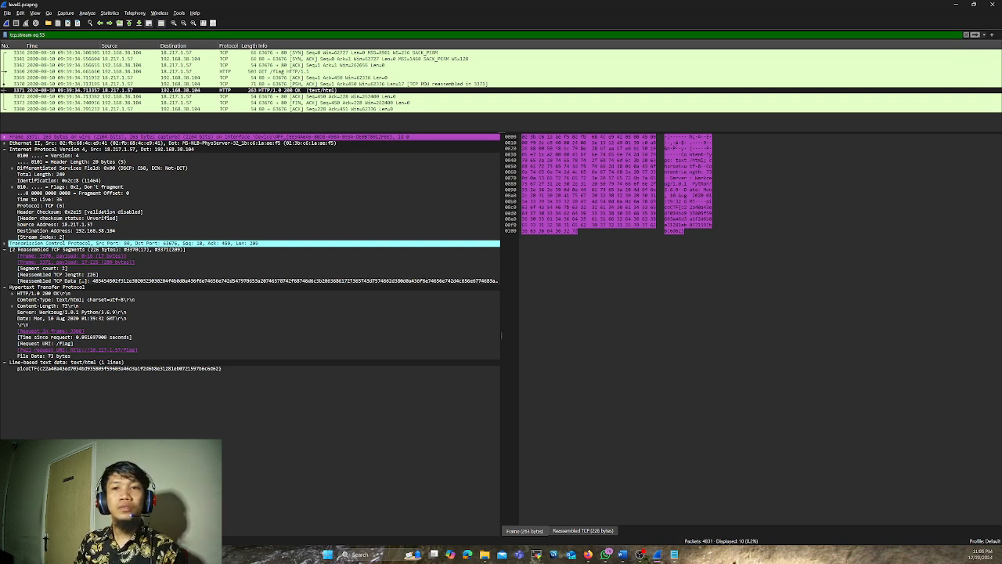
Close the followed stream 53 window and filter the packets of level2.pcapng by dns
mouse_move(662, 555)
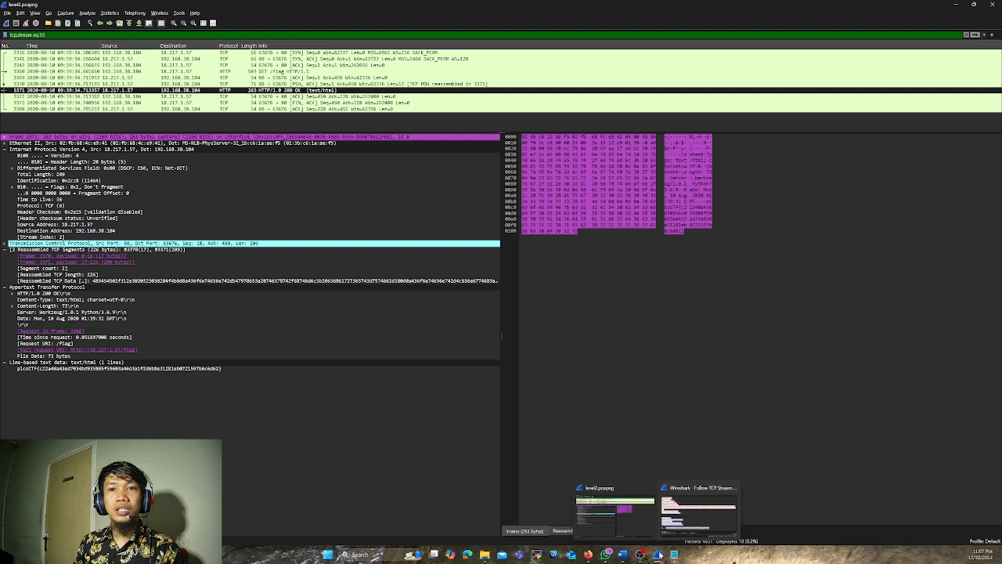
left_click(685, 518)
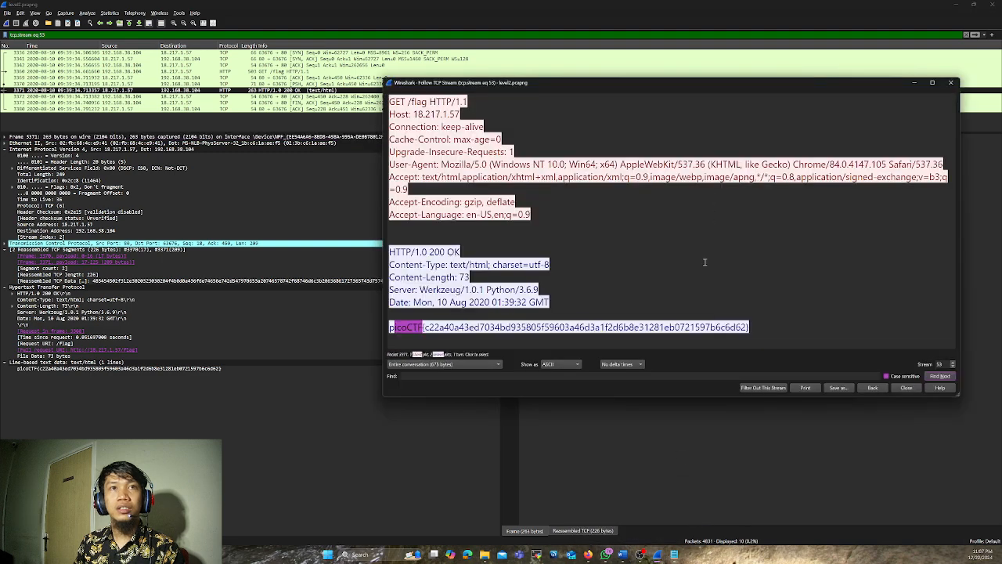
left_click(952, 82)
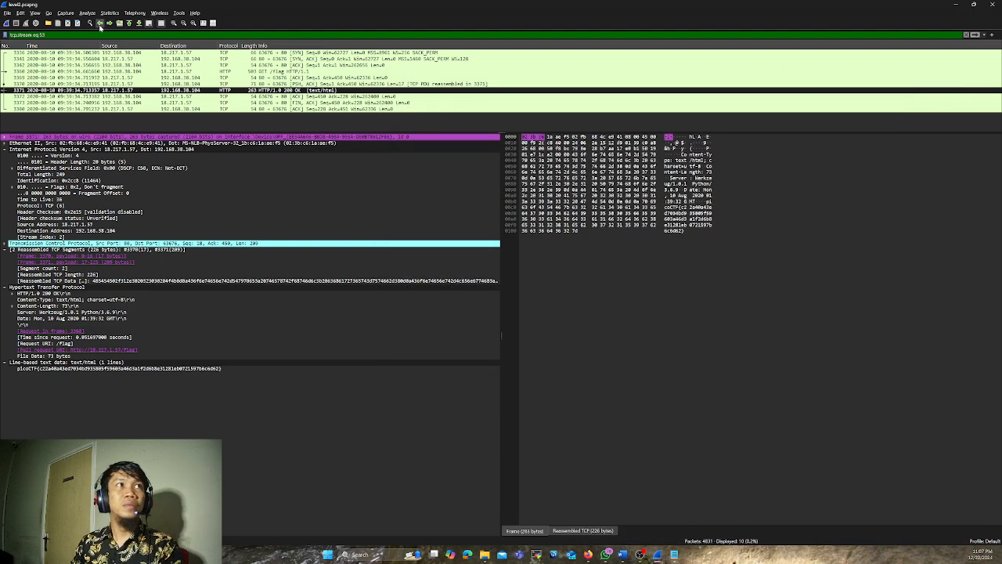
triple_click(16, 35)
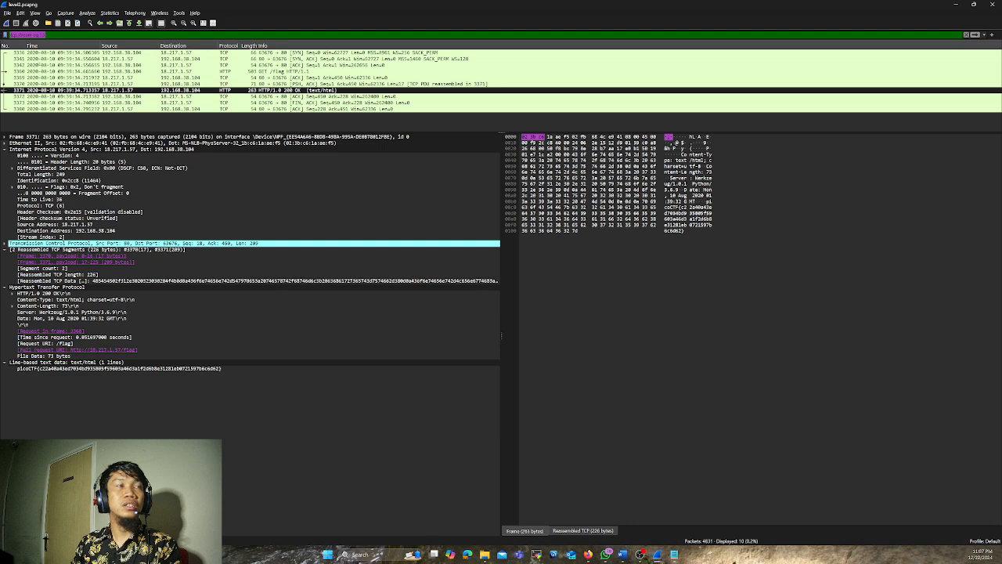
type("dns")
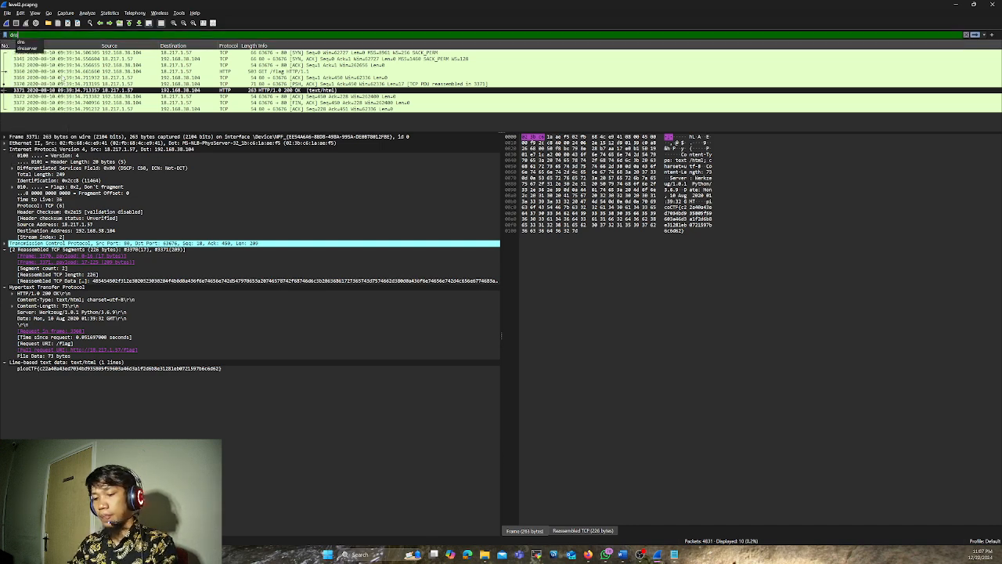
key("Return")
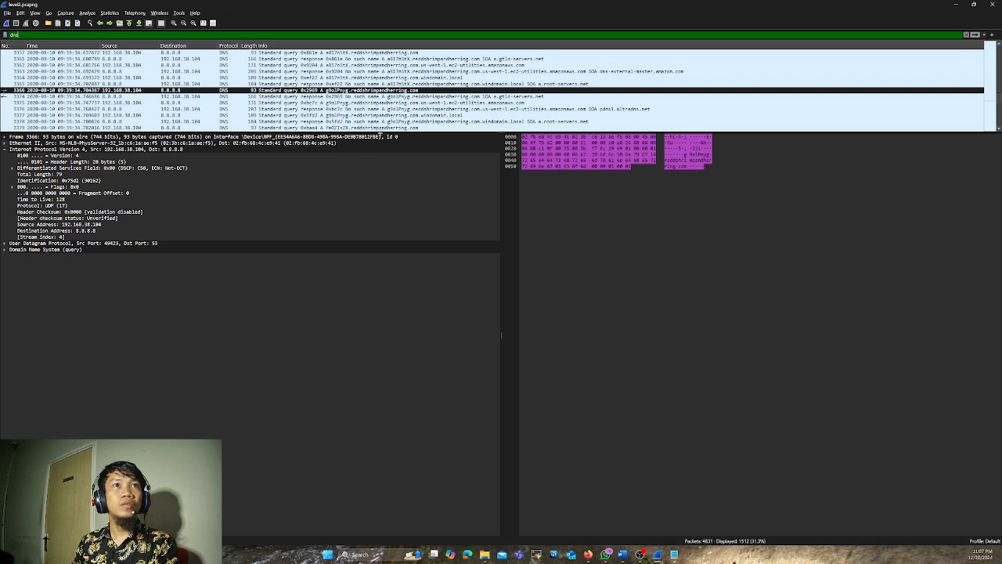
Enlarge the packet list, browse the DNS queries to reddshrimpandherring.com back to the start of the capture and select packet 791
left_click_drag(379, 134, 442, 497)
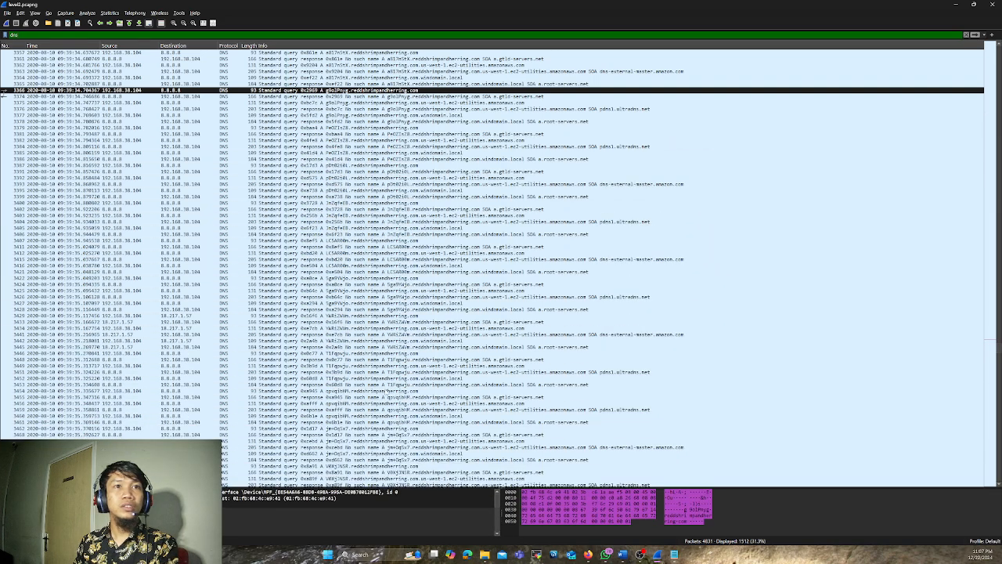
scroll(296, 190, "up", 15)
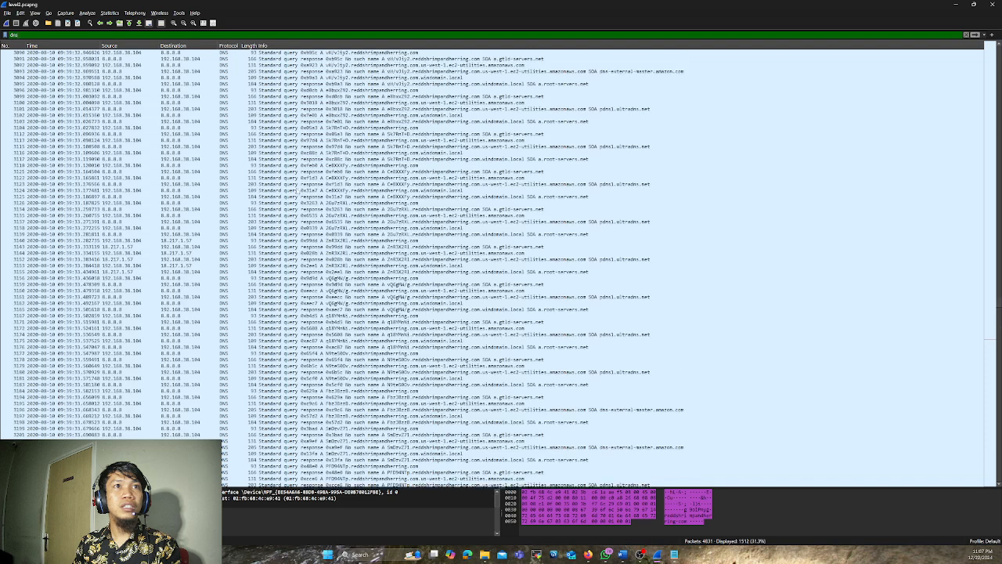
scroll(303, 190, "down", 1)
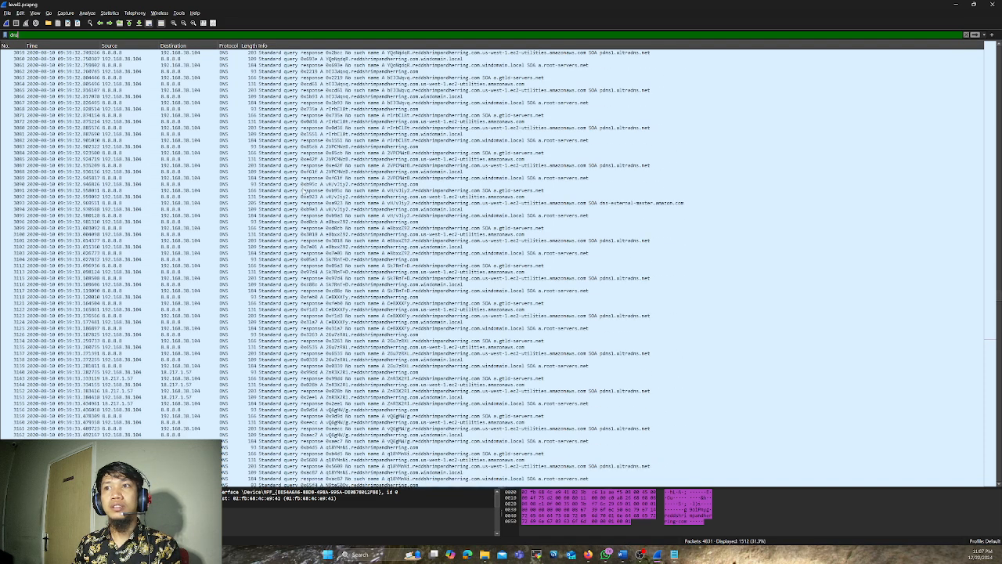
scroll(303, 191, "up", 8)
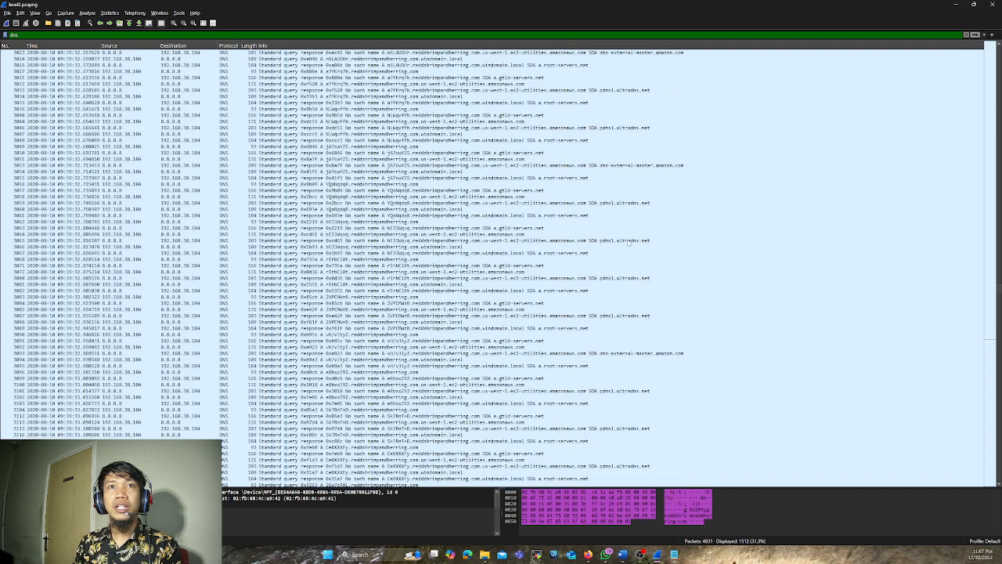
left_click_drag(999, 290, 999, 3)
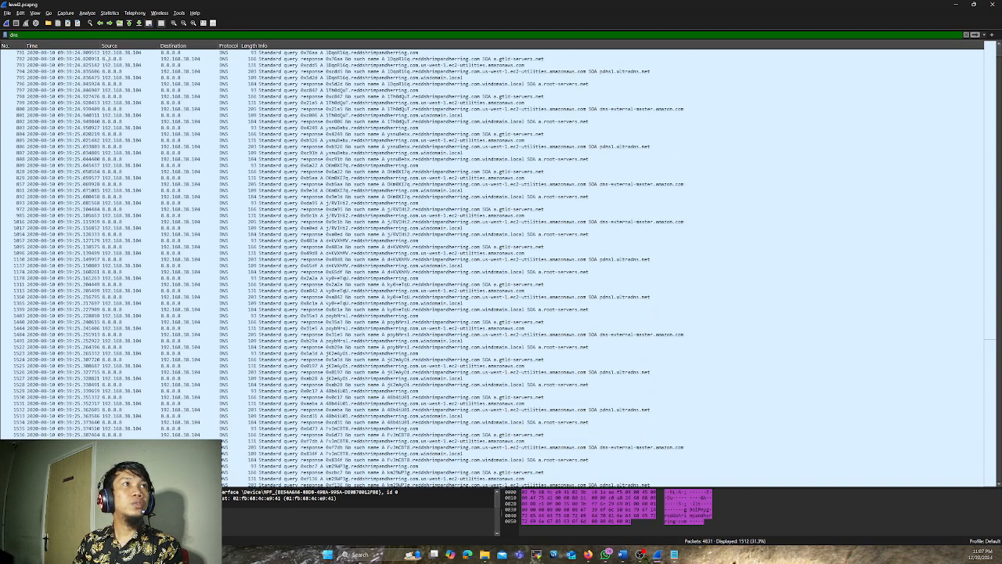
left_click(106, 54)
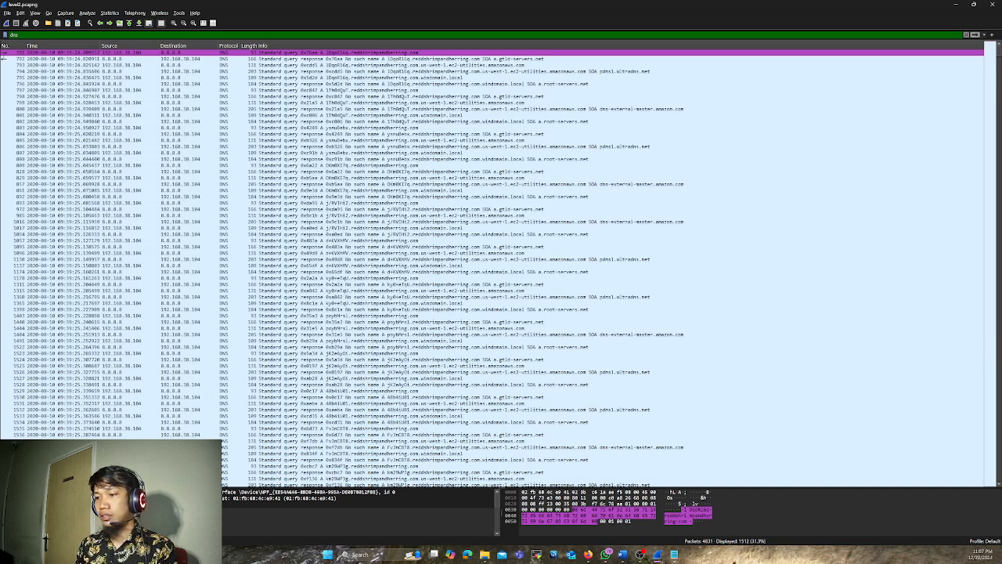
key("alt+Tab")
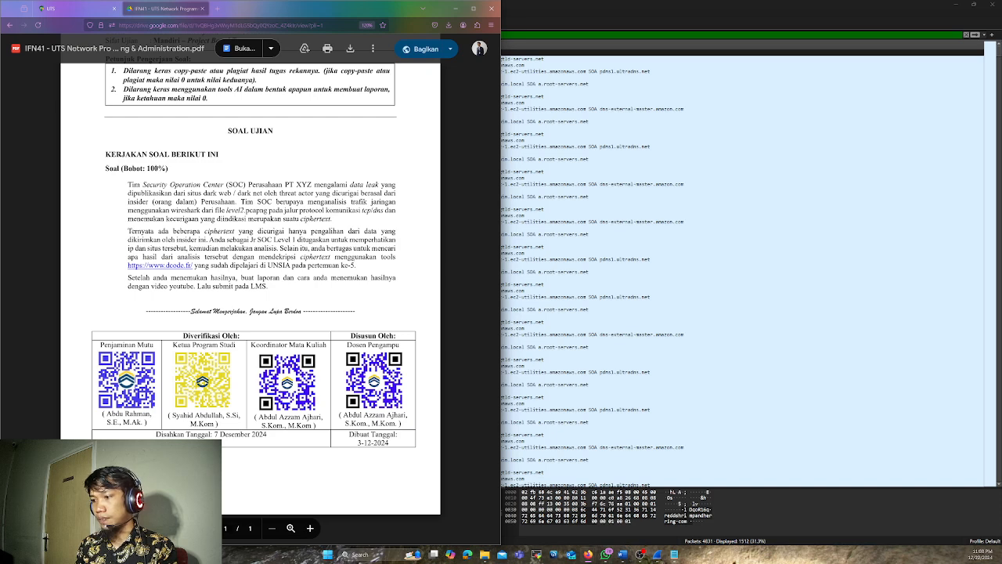
key("alt+Tab")
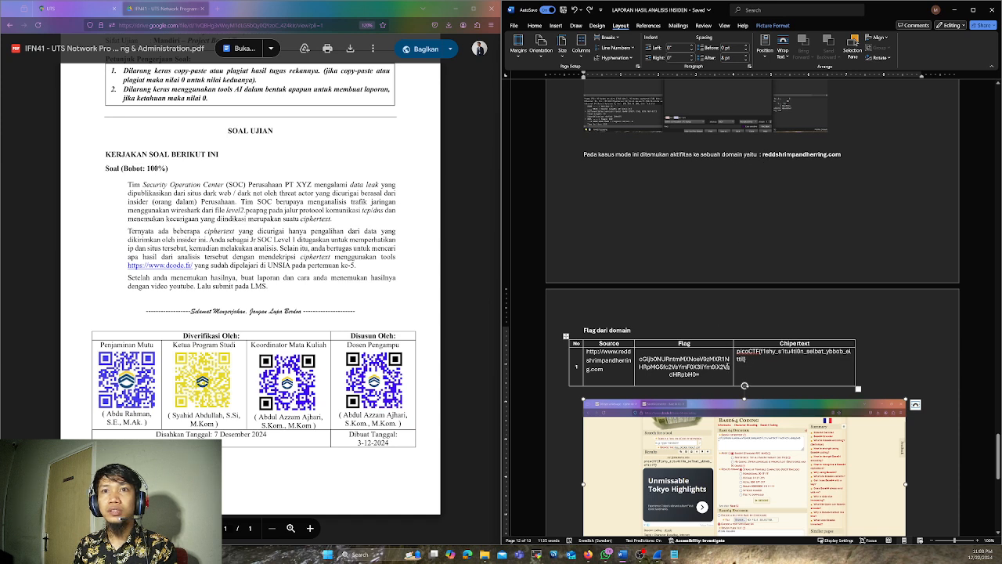
right_click(604, 374)
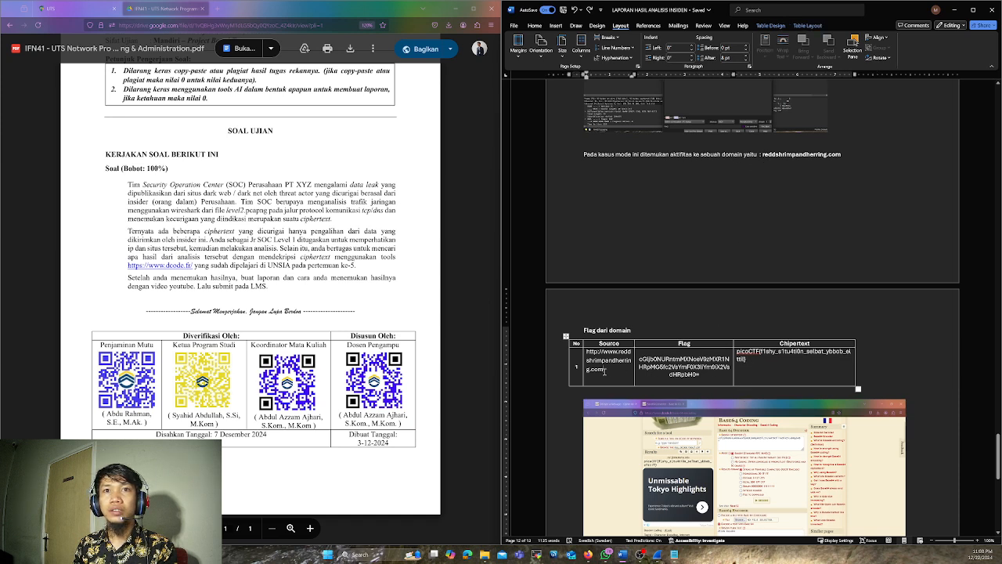
left_click(603, 373)
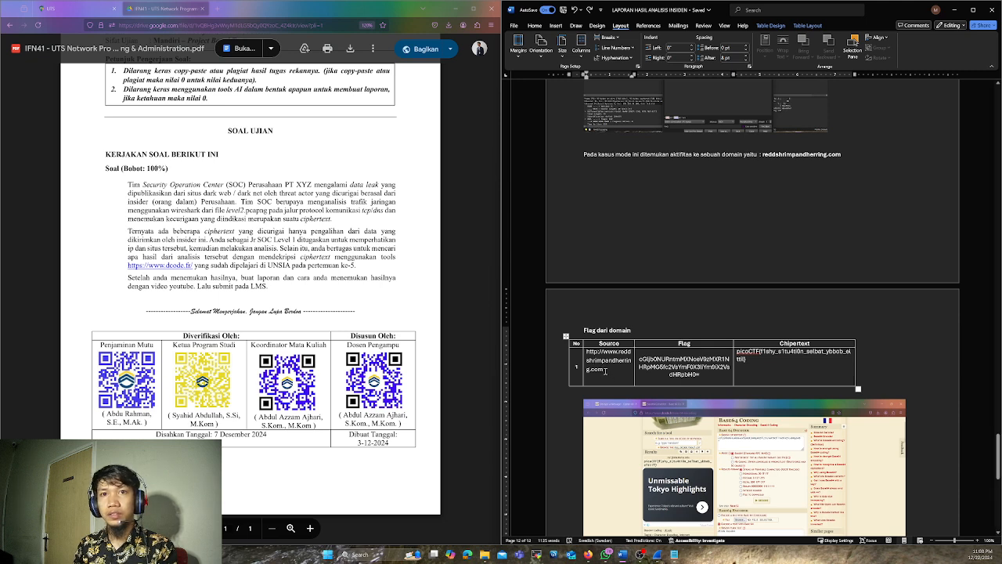
left_click_drag(606, 372, 587, 351)
key("ctrl+c")
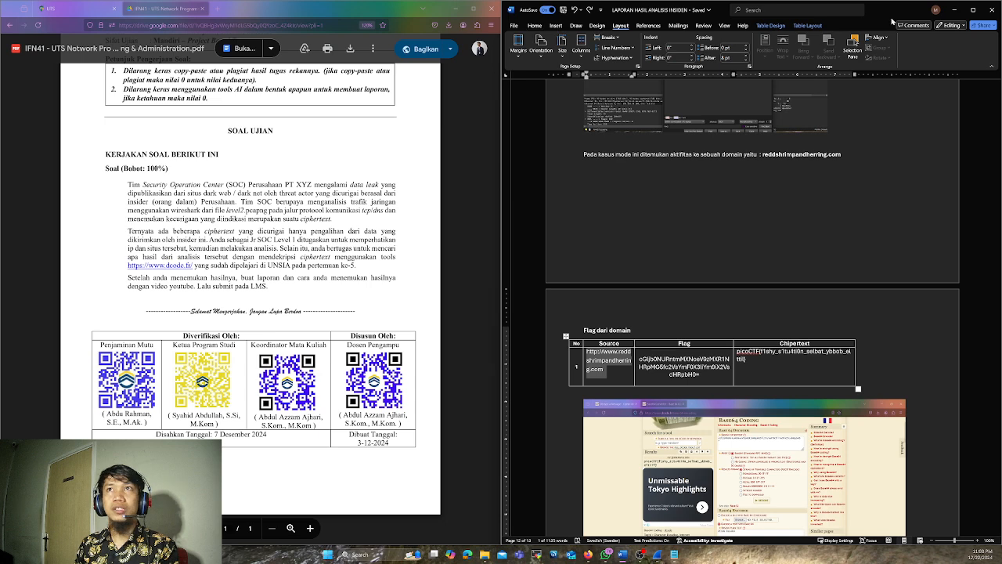
Minimize the report and exam PDF windows, and open the copied URL in a new tab of the dCode browser window
left_click(951, 9)
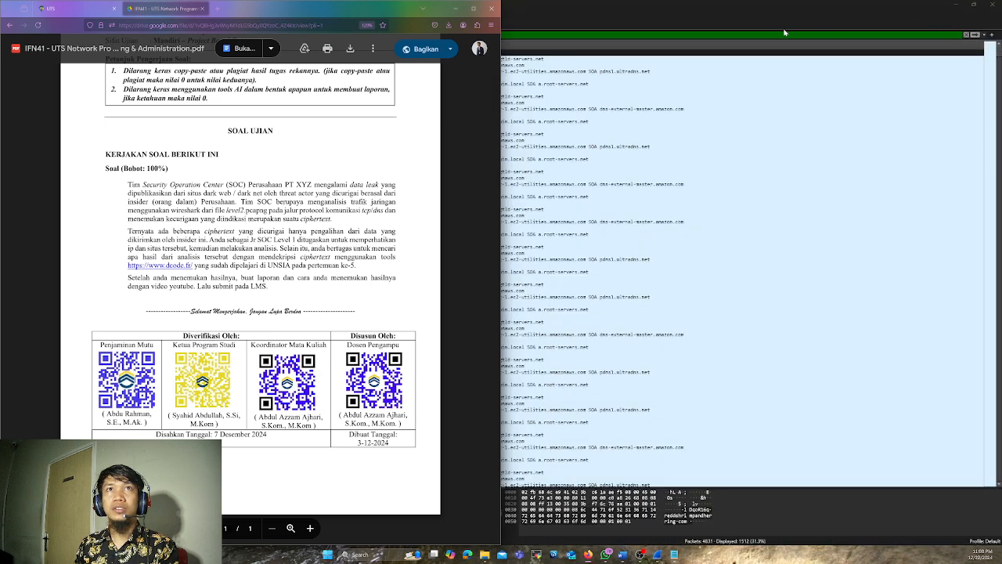
left_click(455, 8)
mouse_move(588, 554)
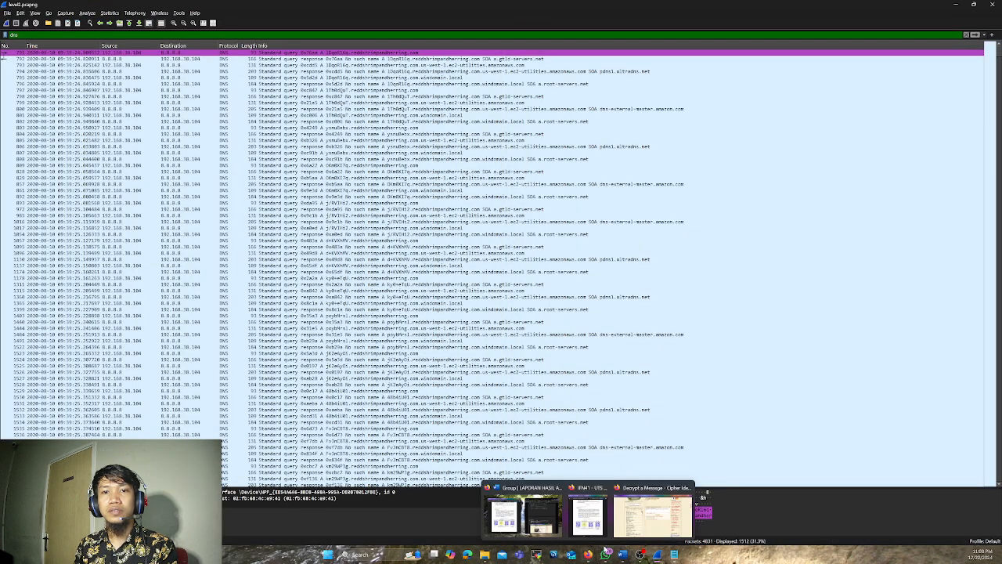
left_click(654, 513)
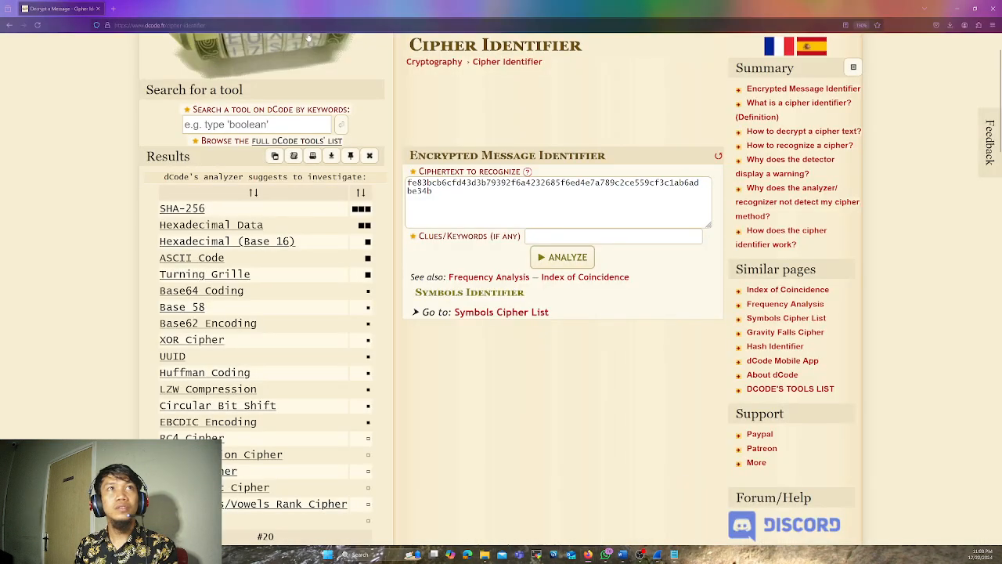
left_click(113, 7)
left_click(153, 26)
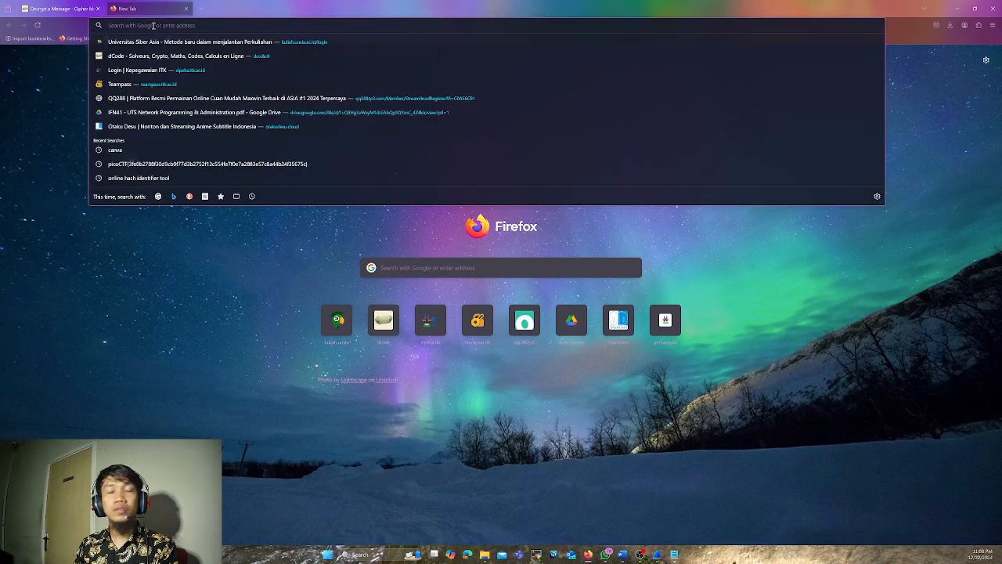
key("ctrl+v")
key("Return")
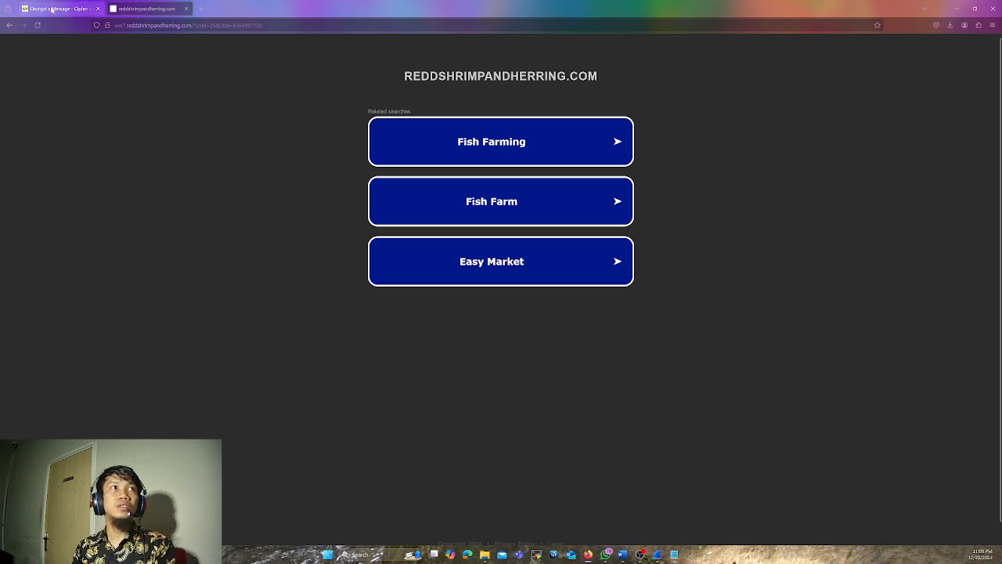
Close the reddshrimpandherring.com tab and switch back to the dns-filtered capture in Wireshark
left_click(186, 9)
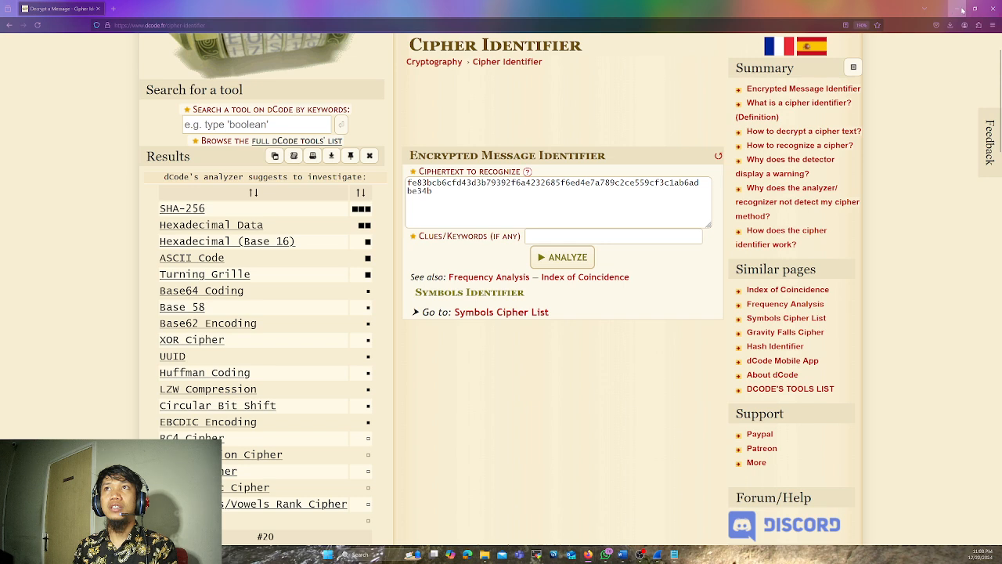
mouse_move(641, 554)
left_click(660, 557)
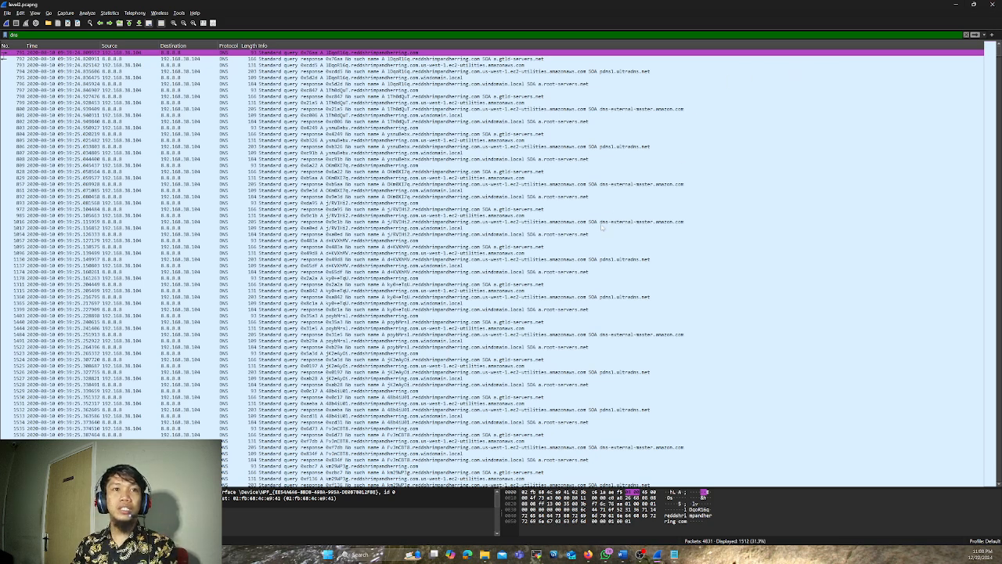
Browse the dns-filtered packet list to examine the encoded subdomain queries to reddshrimpandherring.com
scroll(474, 280, "down", 20)
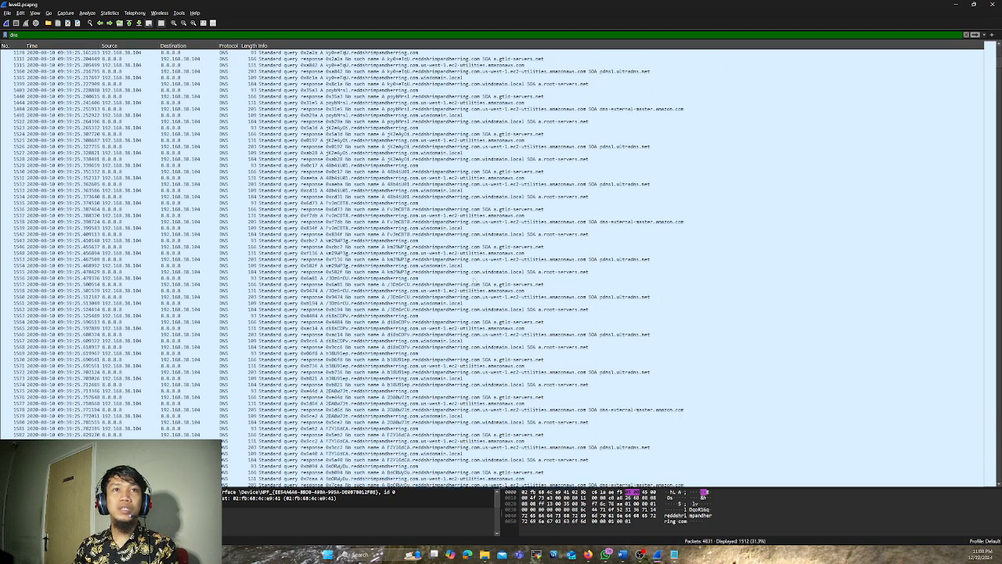
scroll(474, 280, "down", 15)
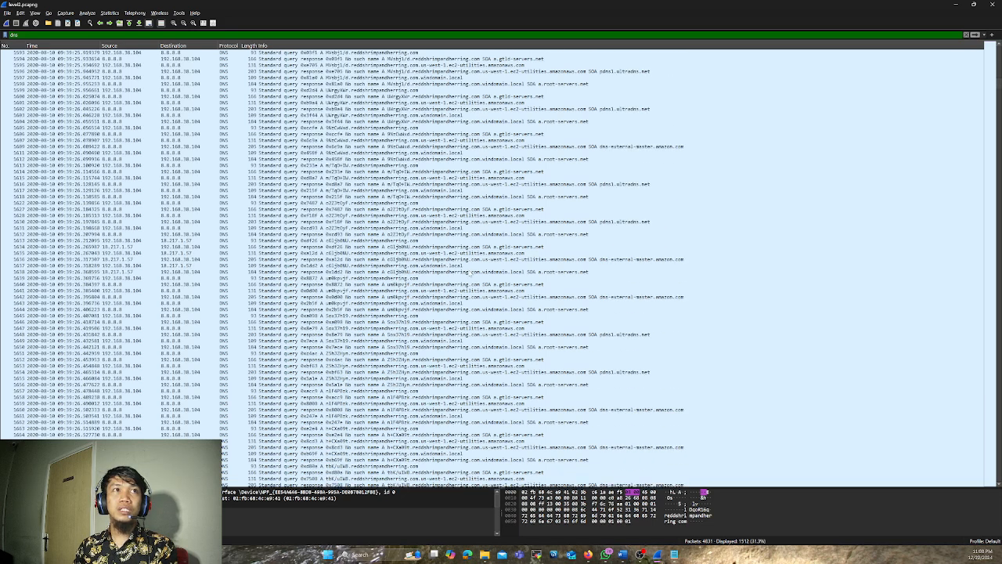
scroll(474, 282, "up", 20)
scroll(473, 282, "up", 12)
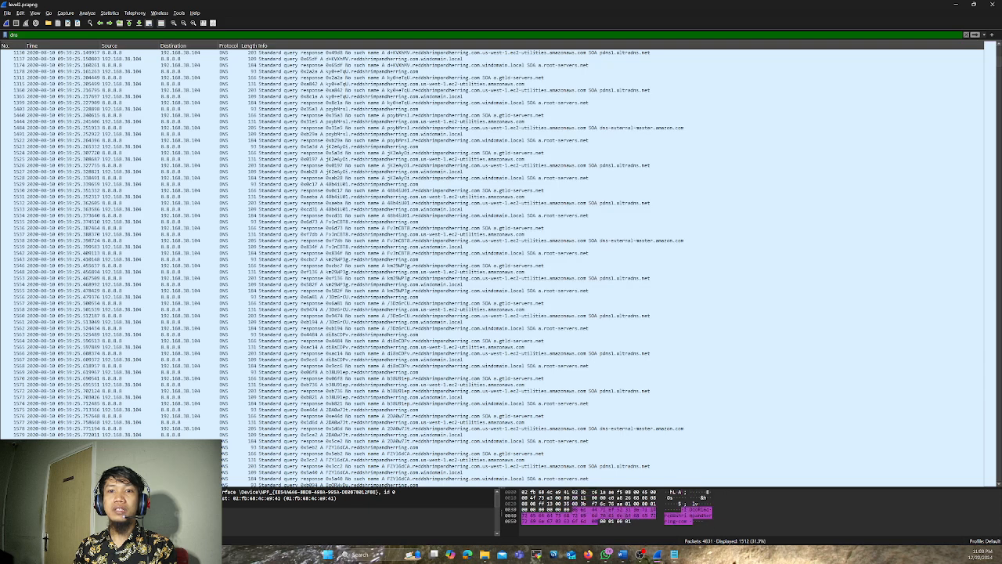
Switch to the Word incident report, copy the encoded string from the Flag column of the domain flag table and magnify the table
left_click(624, 555)
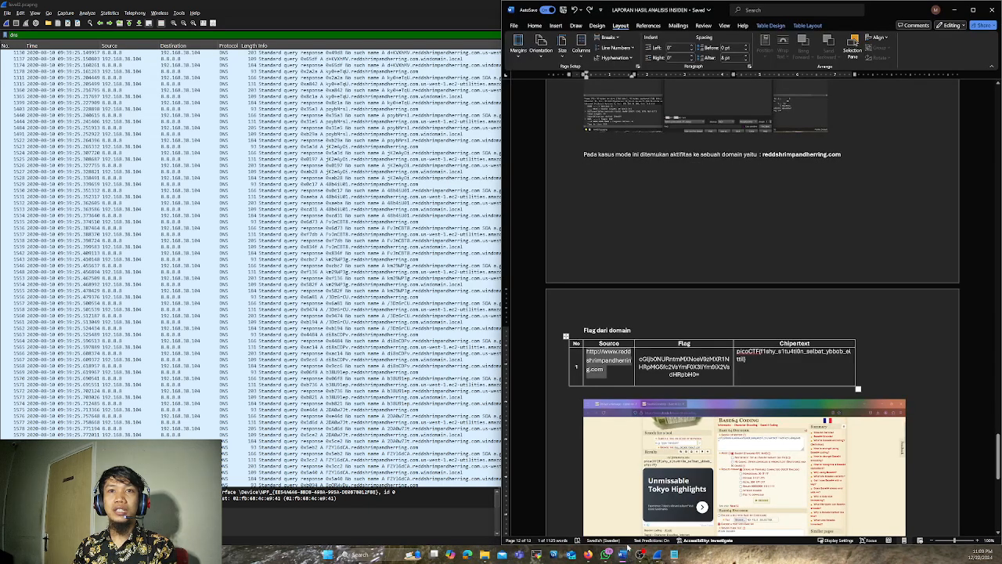
left_click(703, 374)
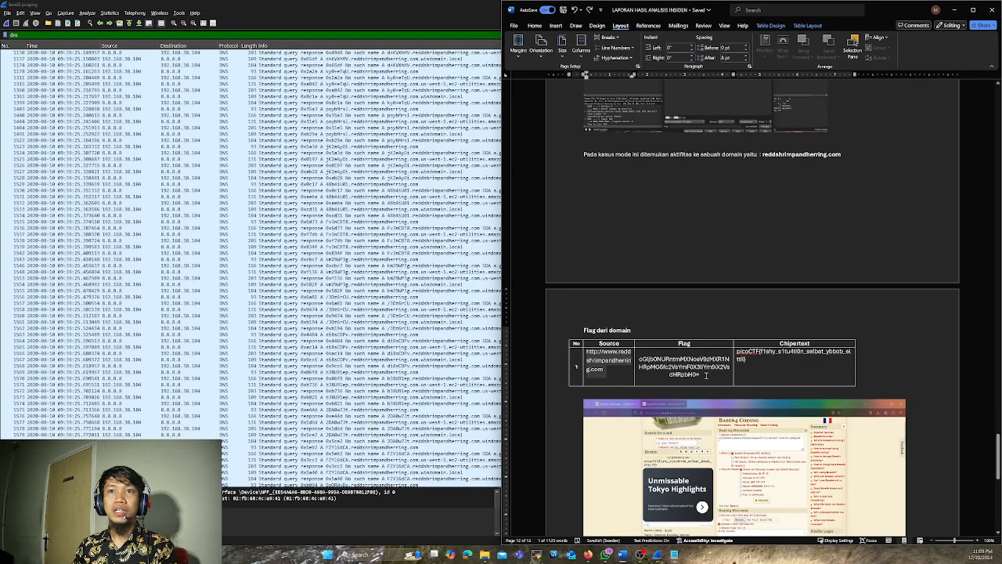
double_click(697, 375)
key("ctrl+c")
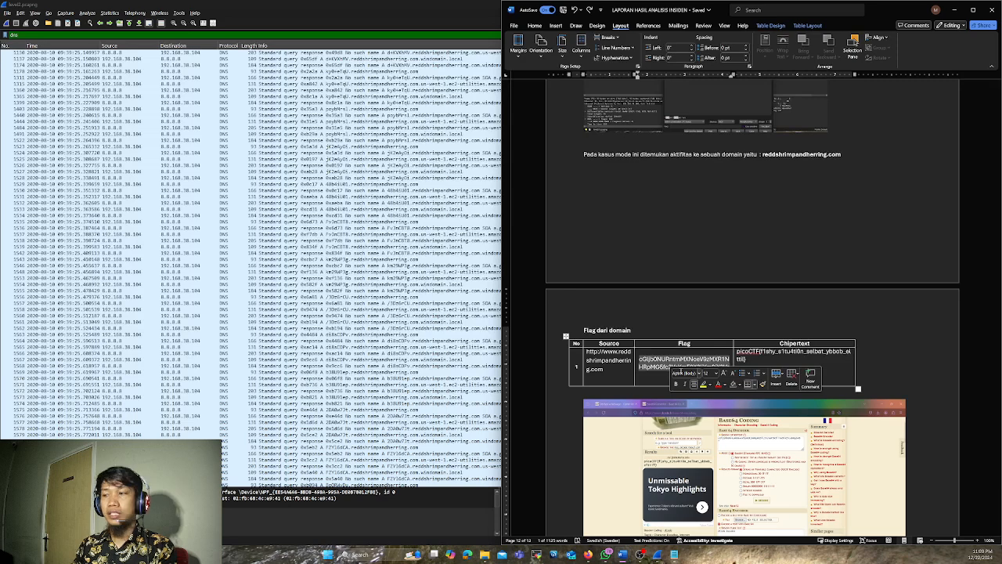
scroll(686, 373, "up", 8, "ctrl")
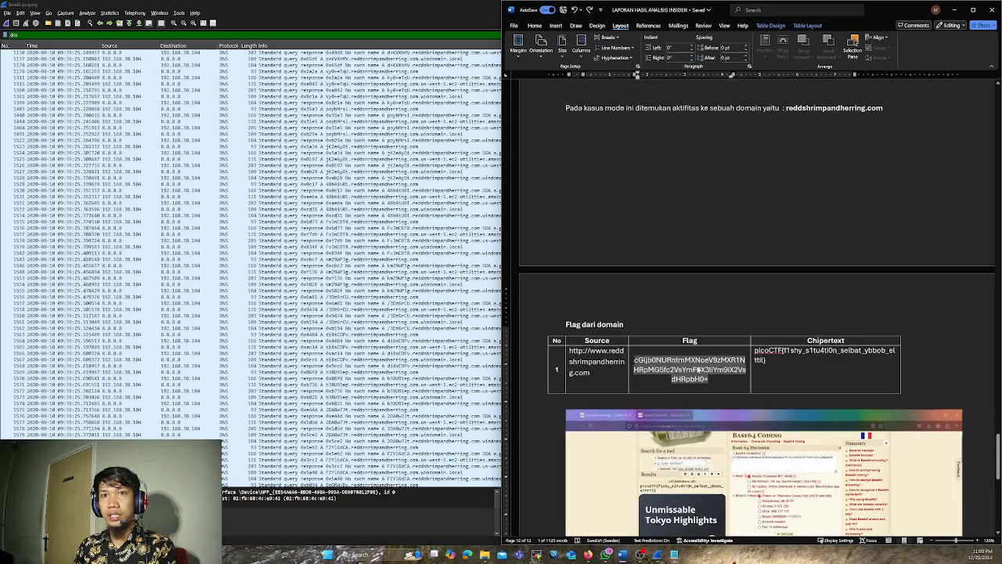
scroll(768, 400, "up", 3, "ctrl")
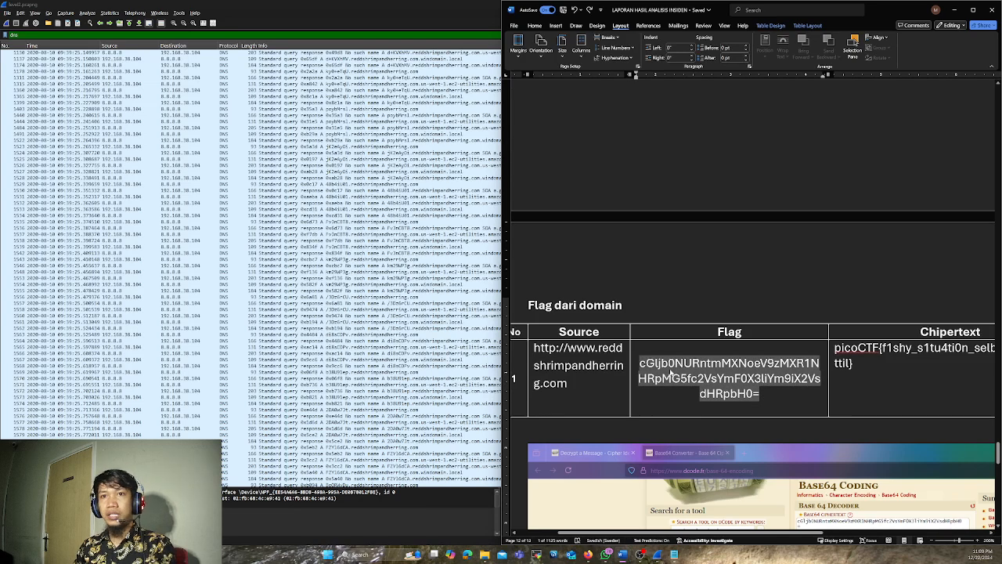
scroll(735, 330, "down", 5, "ctrl")
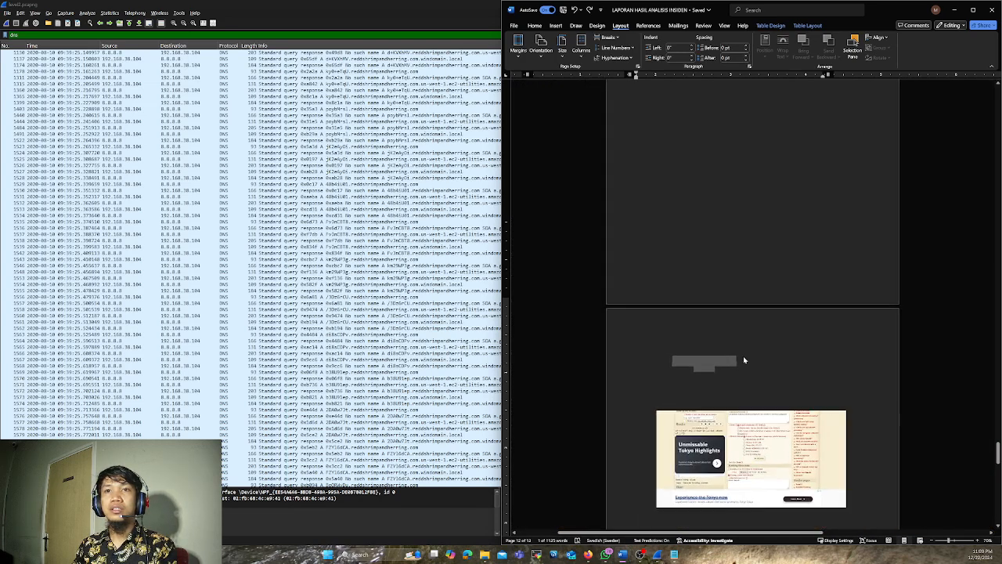
scroll(743, 355, "up", 4, "ctrl")
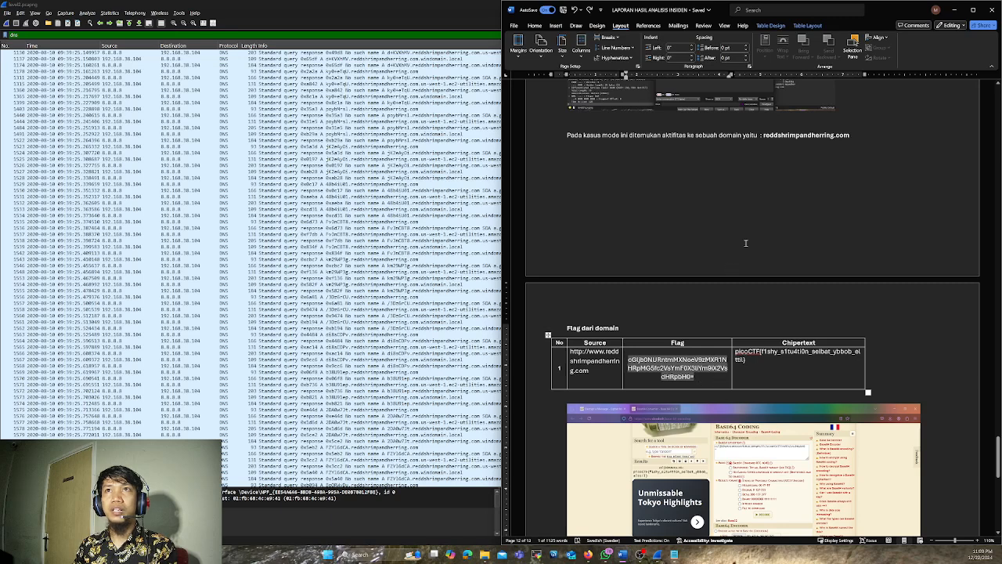
Minimize the Word and Wireshark windows, replace the ciphertext in dCode's Cipher Identifier with the copied flag string, and analyze it
left_click(955, 9)
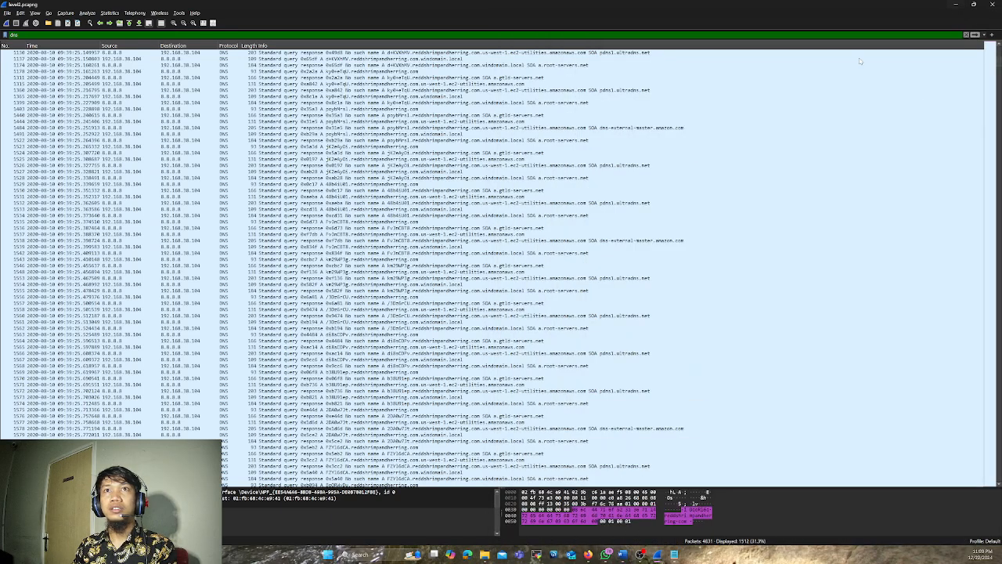
left_click(955, 4)
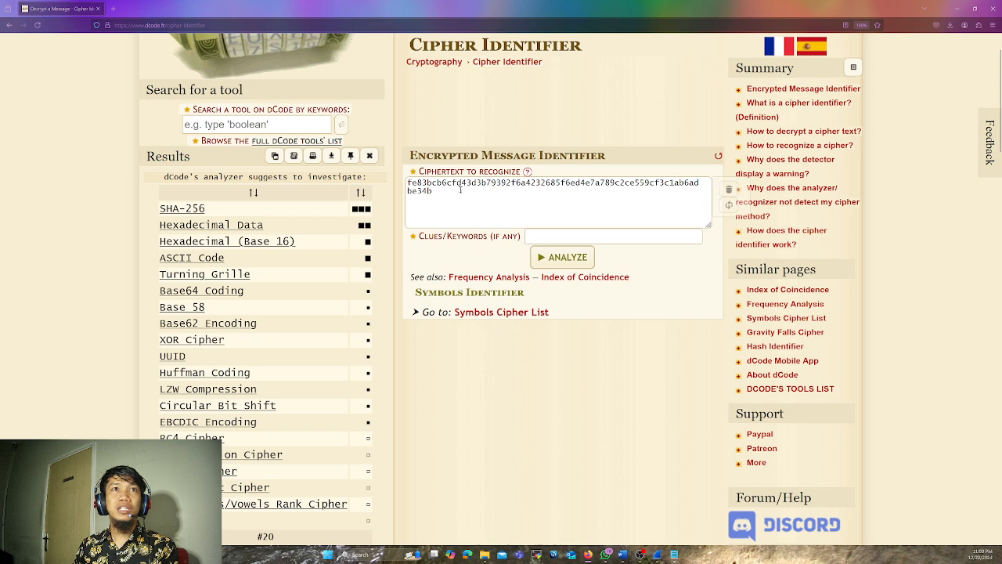
left_click_drag(460, 189, 400, 185)
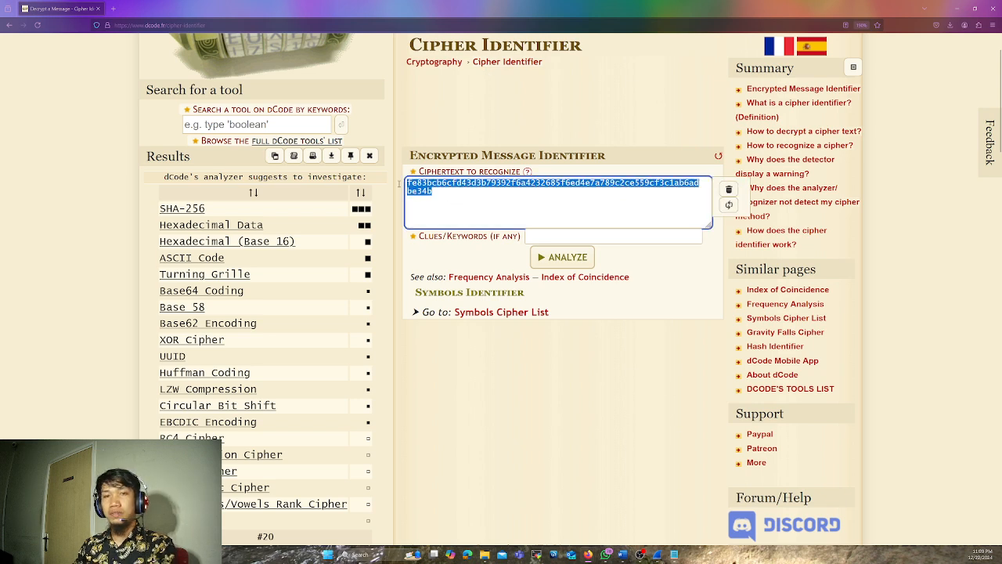
key("ctrl+v")
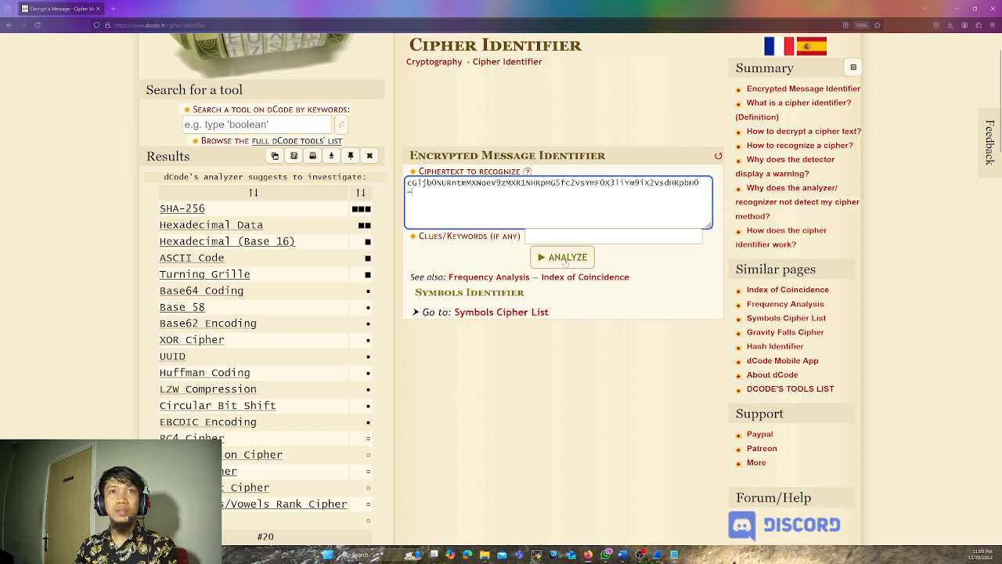
left_click(566, 260)
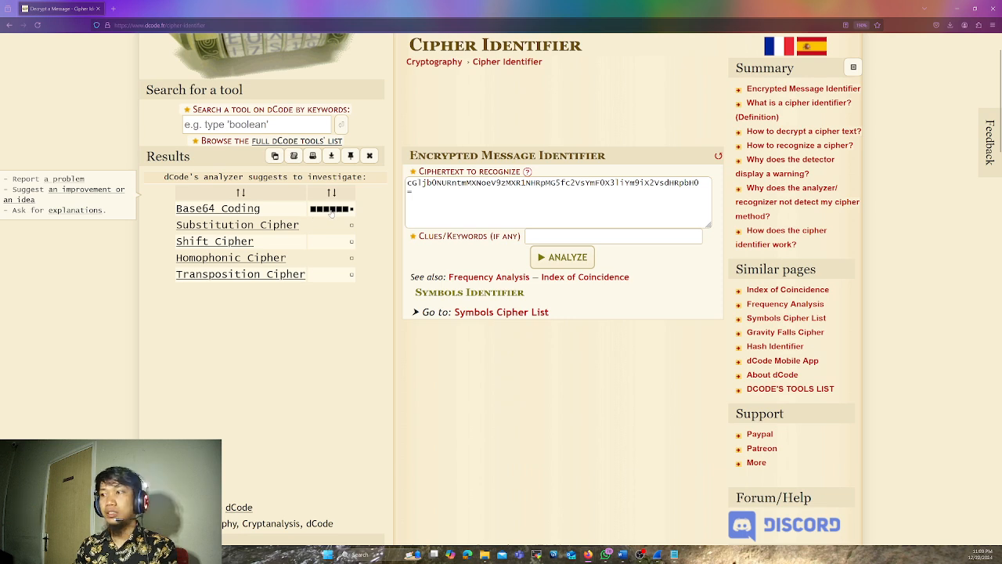
Enlarge the dCode page and open the suggested Base64 Coding tool from the analysis results
key("ctrl+plus")
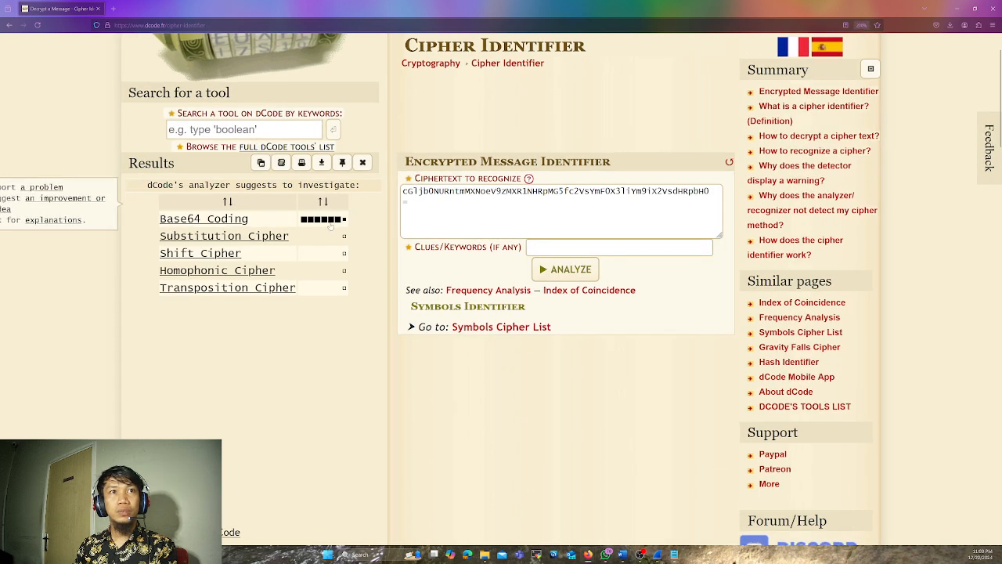
mouse_move(413, 233)
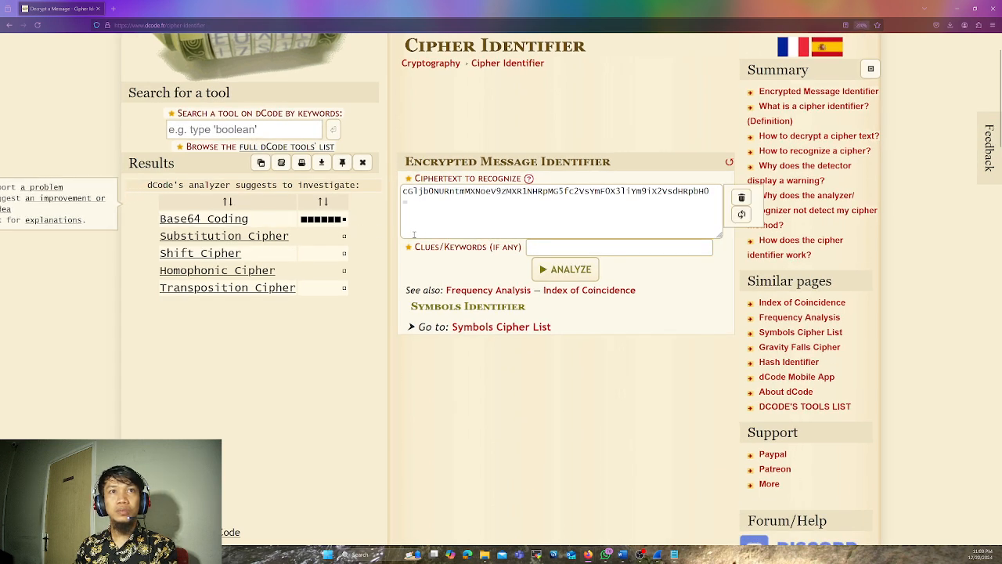
left_click(216, 219)
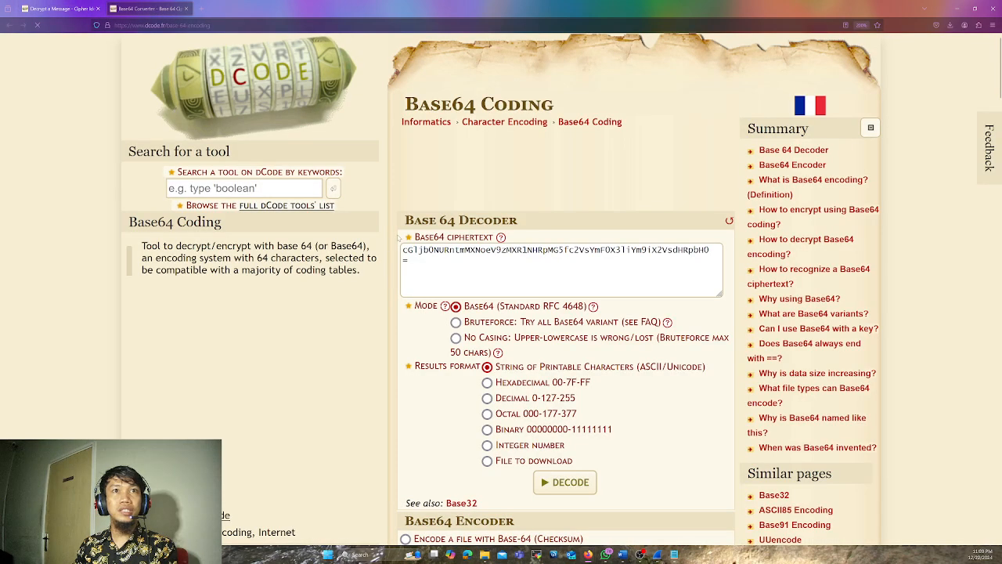
Paste the copied flag string over the Base64 ciphertext, decode it in standard RFC 4648 mode as printable characters, and examine the result
left_click_drag(407, 261, 401, 252)
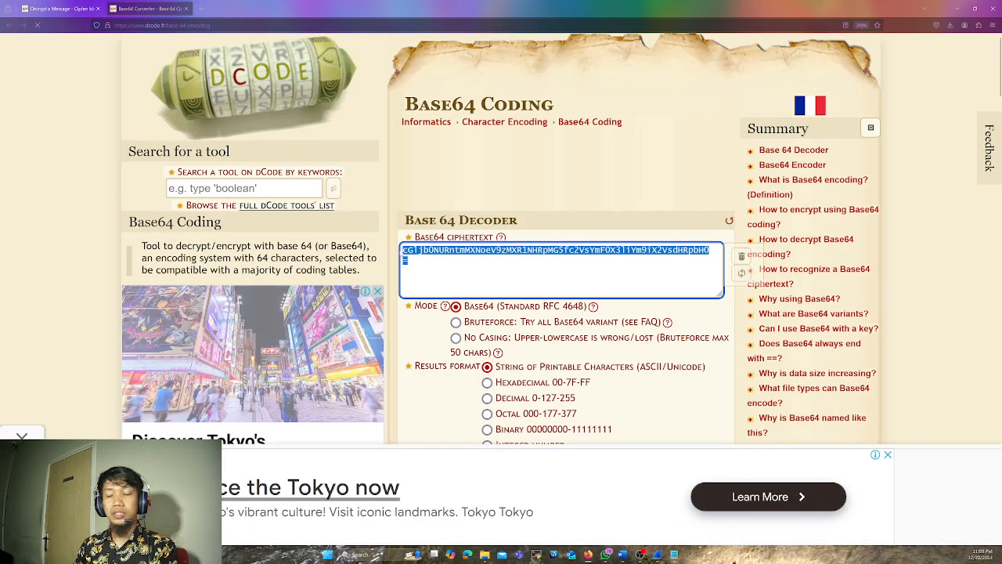
key("ctrl+v")
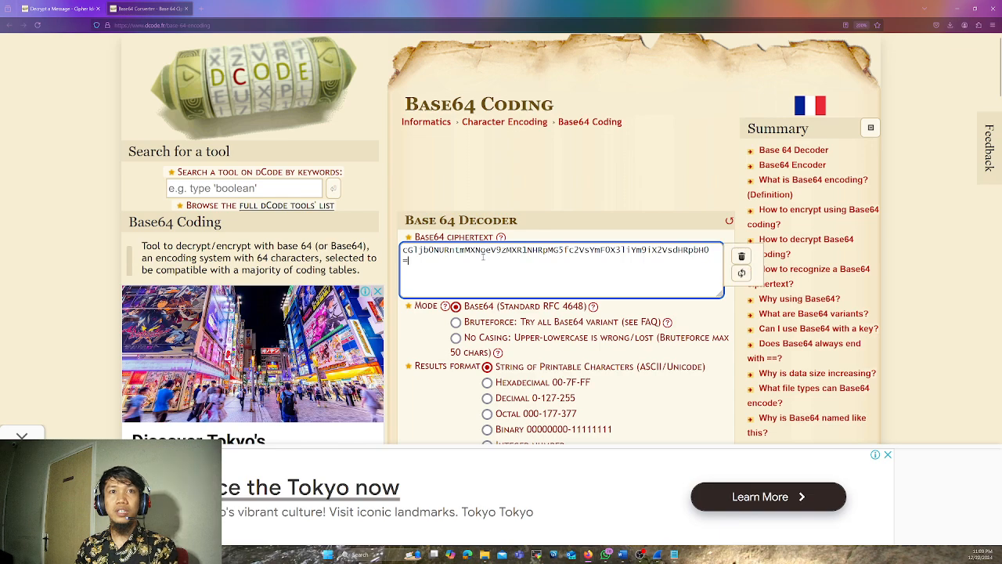
scroll(483, 257, "down", 4)
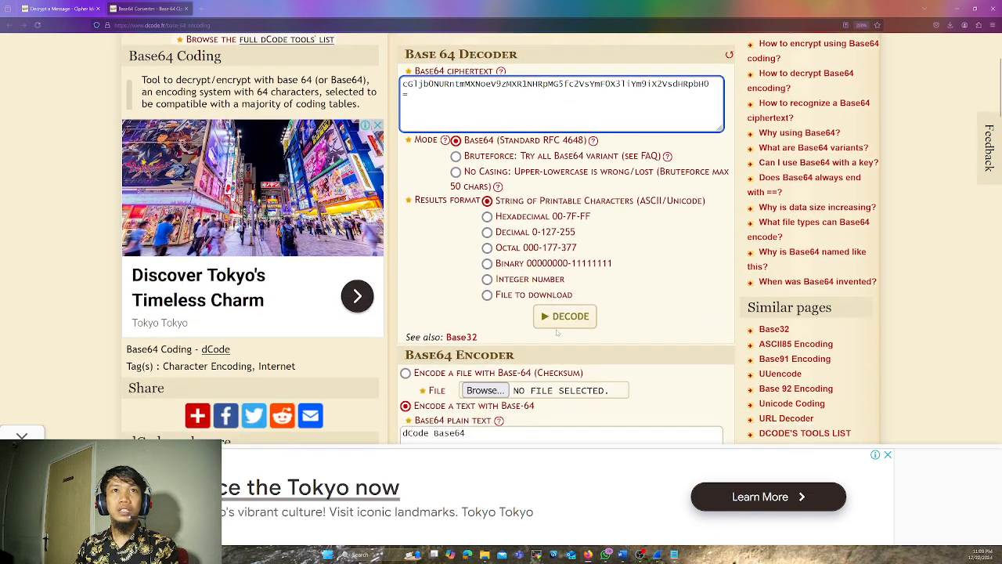
left_click(565, 317)
scroll(480, 231, "up", 3)
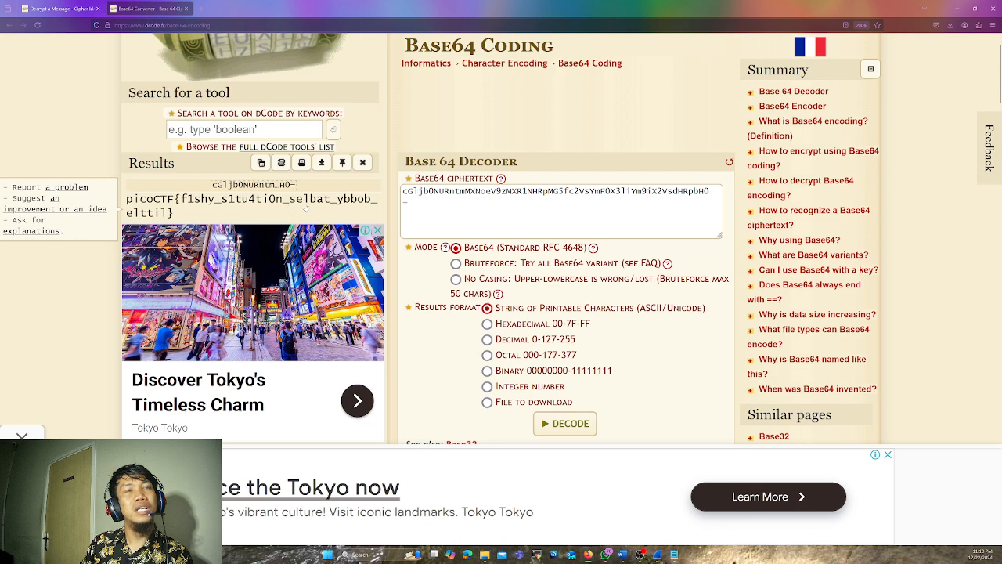
scroll(309, 207, "down", 2)
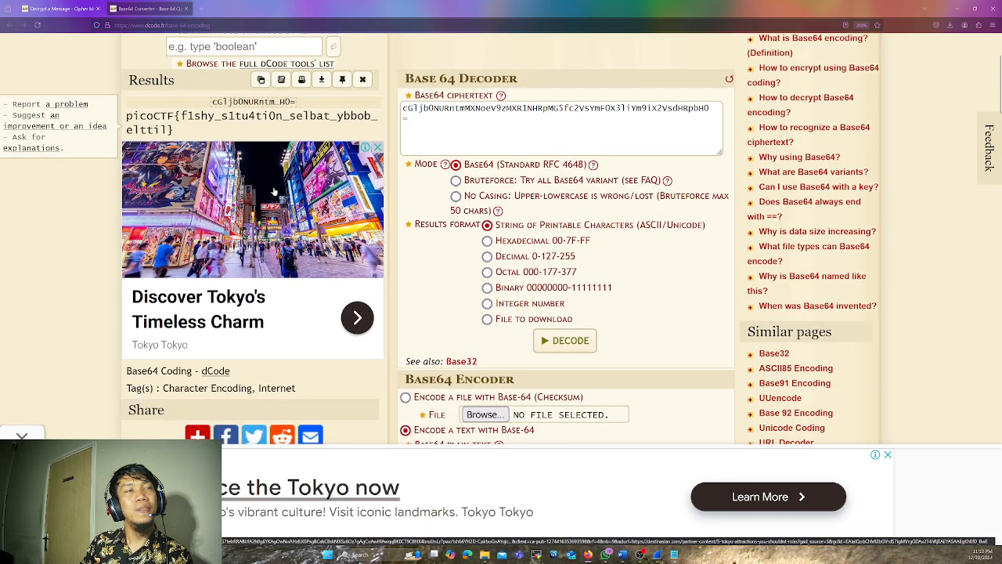
scroll(247, 199, "up", 2)
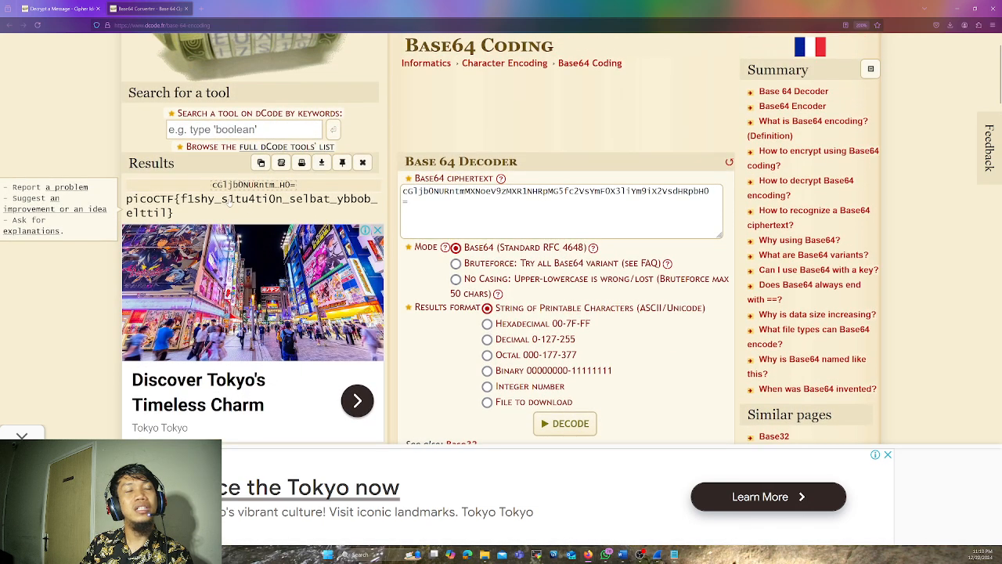